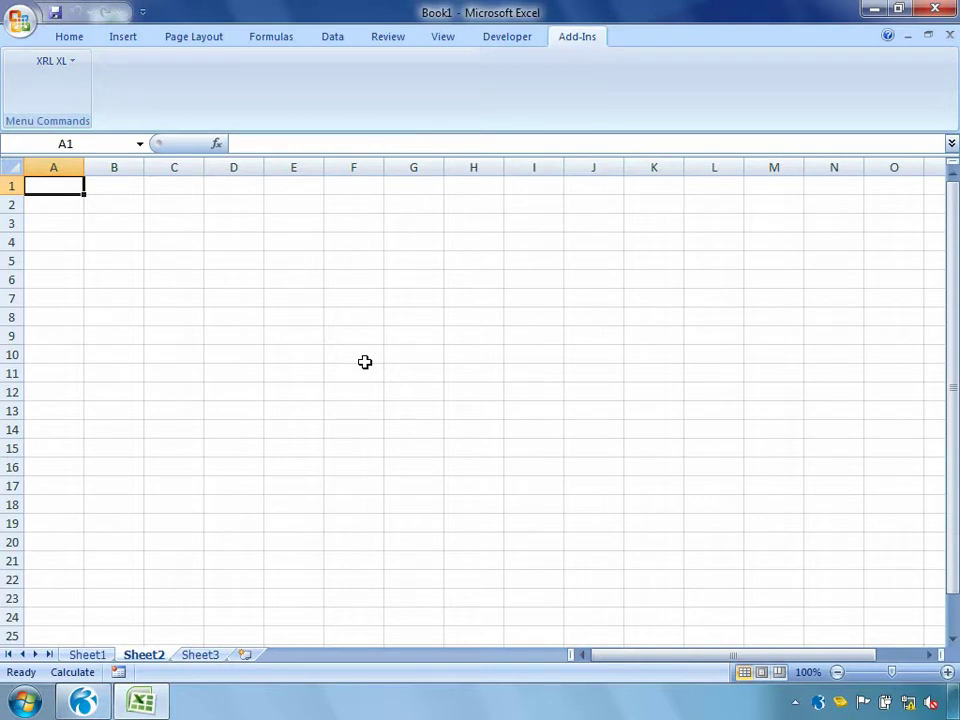
Log on to the XRL add-in with the prefilled user ID, a blank password and English as the language
left_click(60, 60)
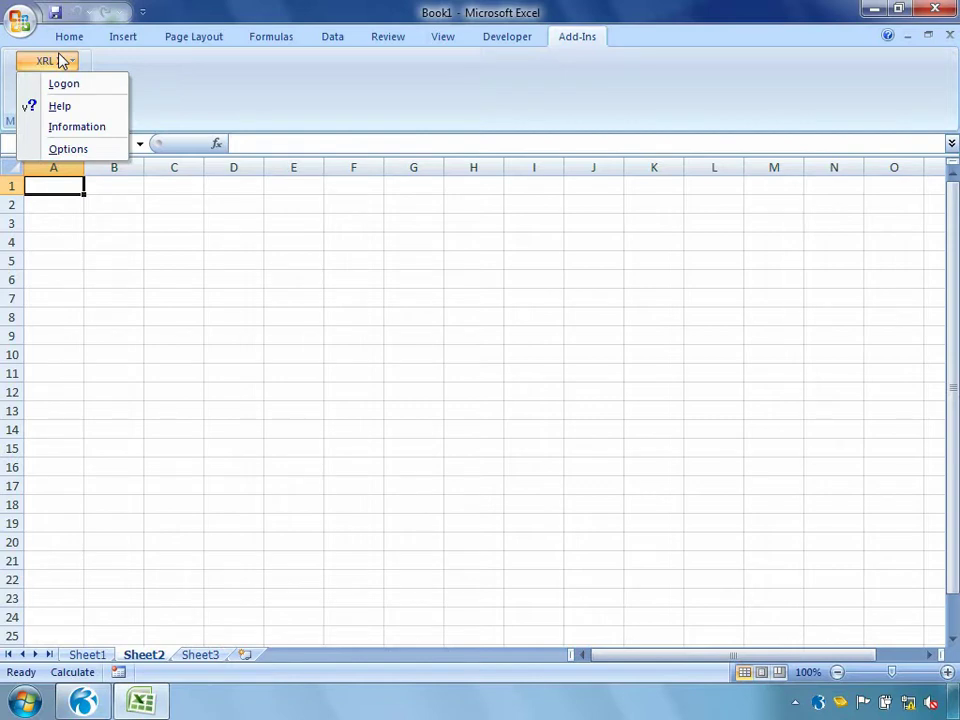
left_click(72, 85)
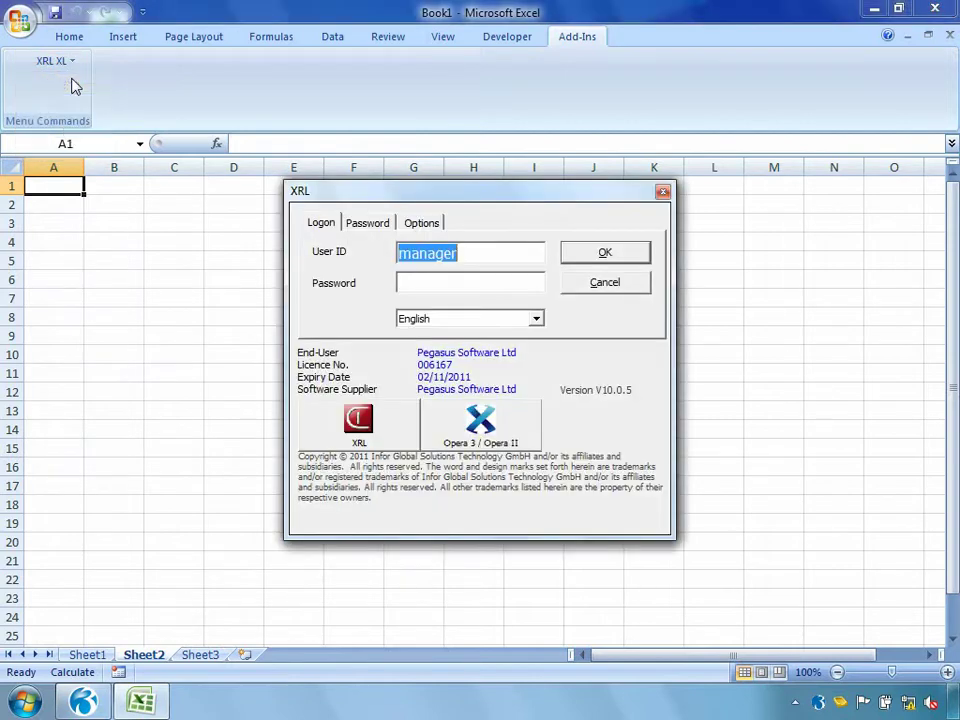
left_click(615, 255)
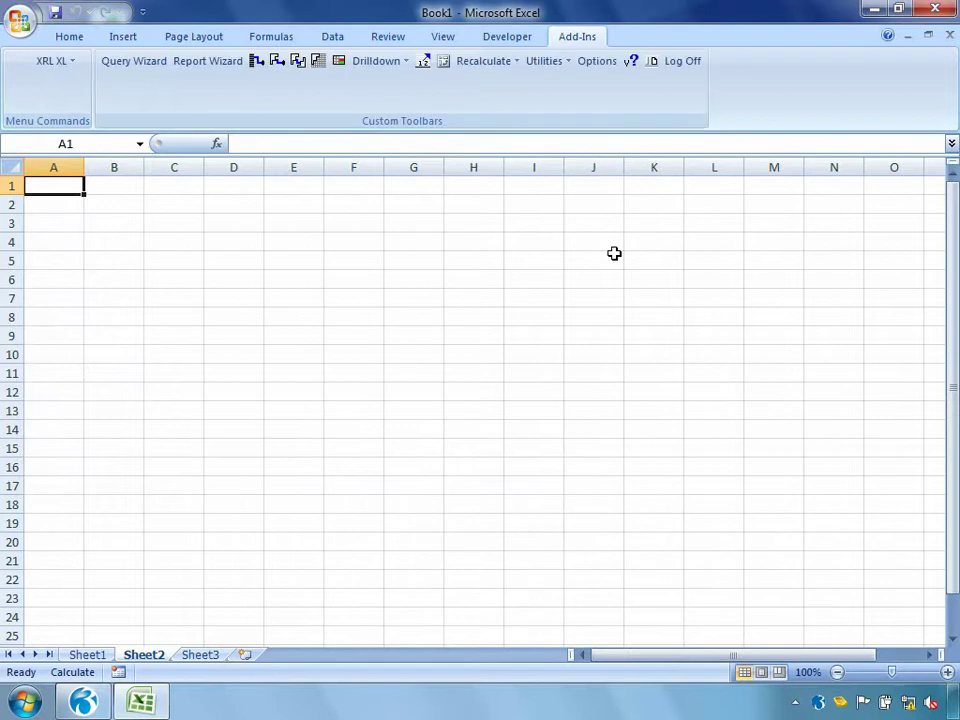
left_click(70, 62)
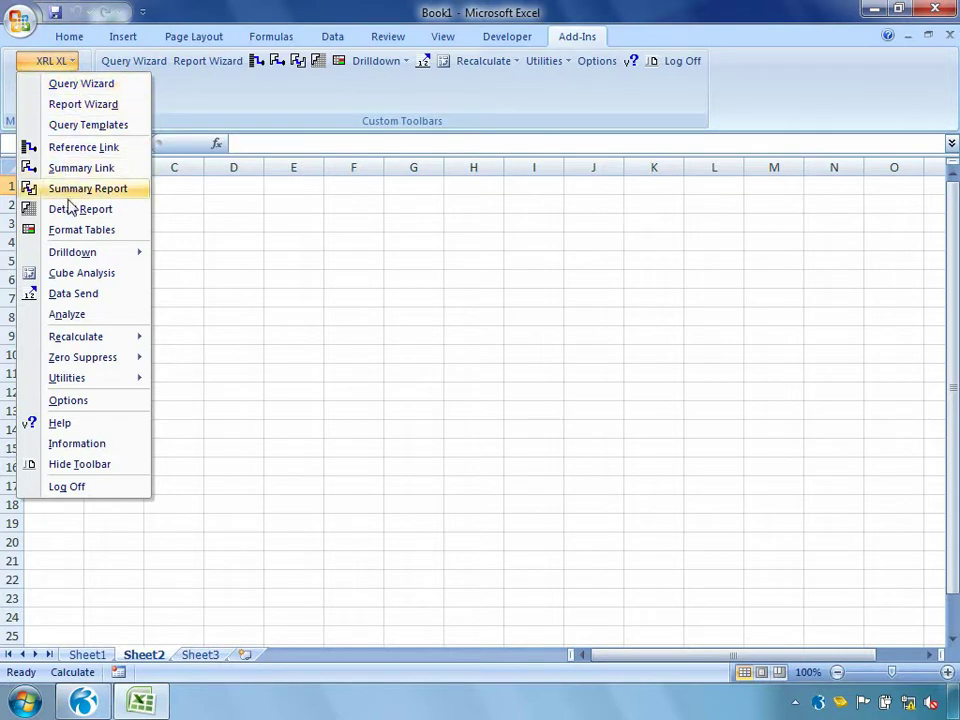
mouse_move(72, 334)
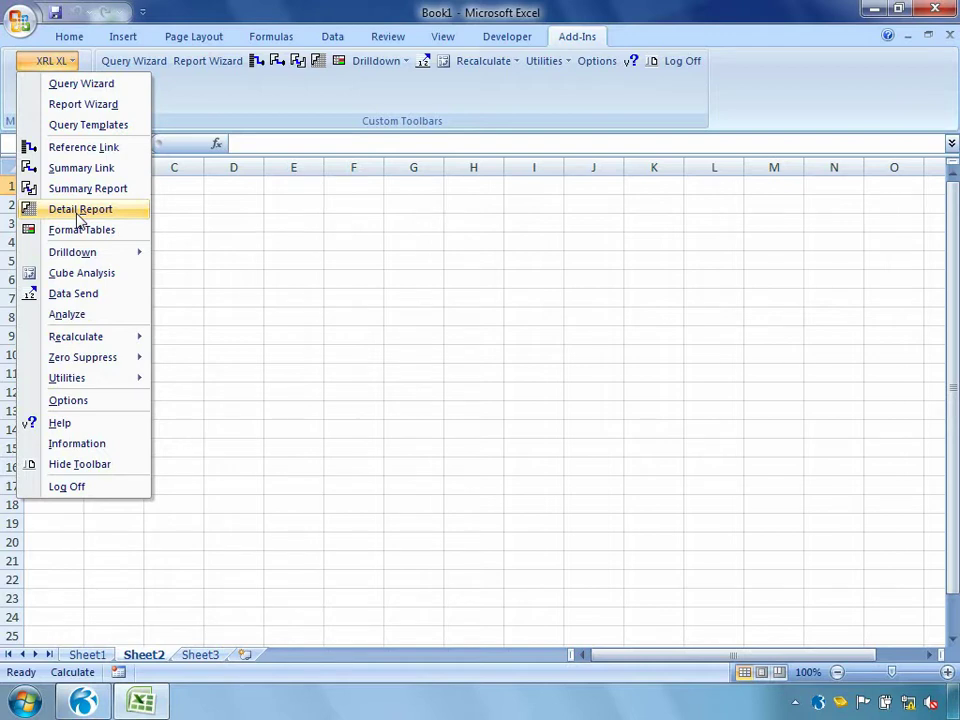
left_click(176, 222)
Enter the customer's account code in cell C3 of Sheet2
left_click(176, 222)
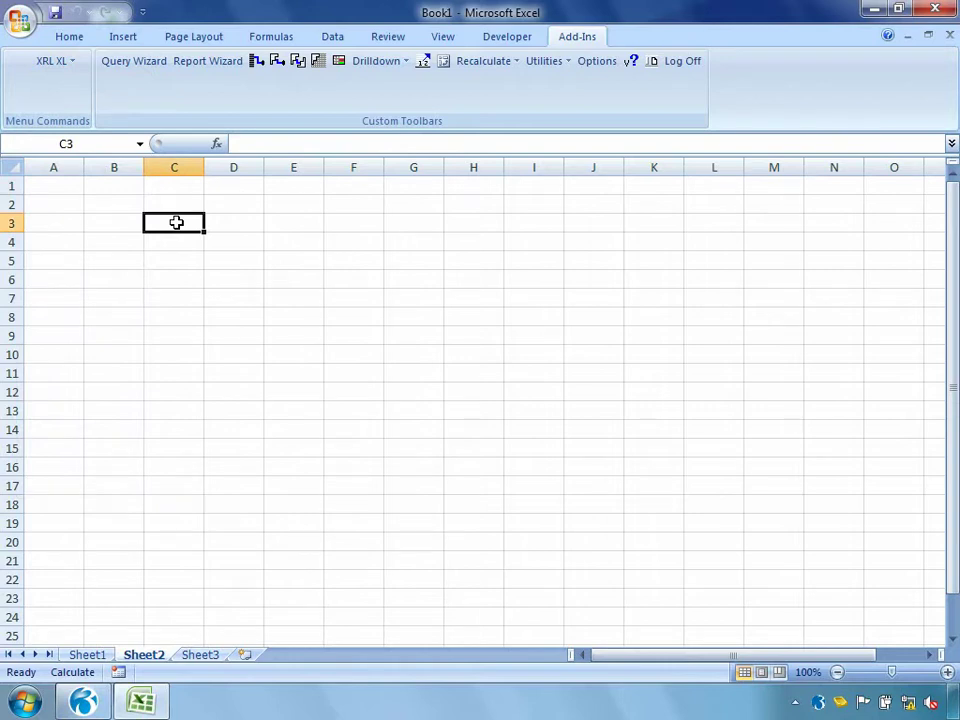
type("ADA")
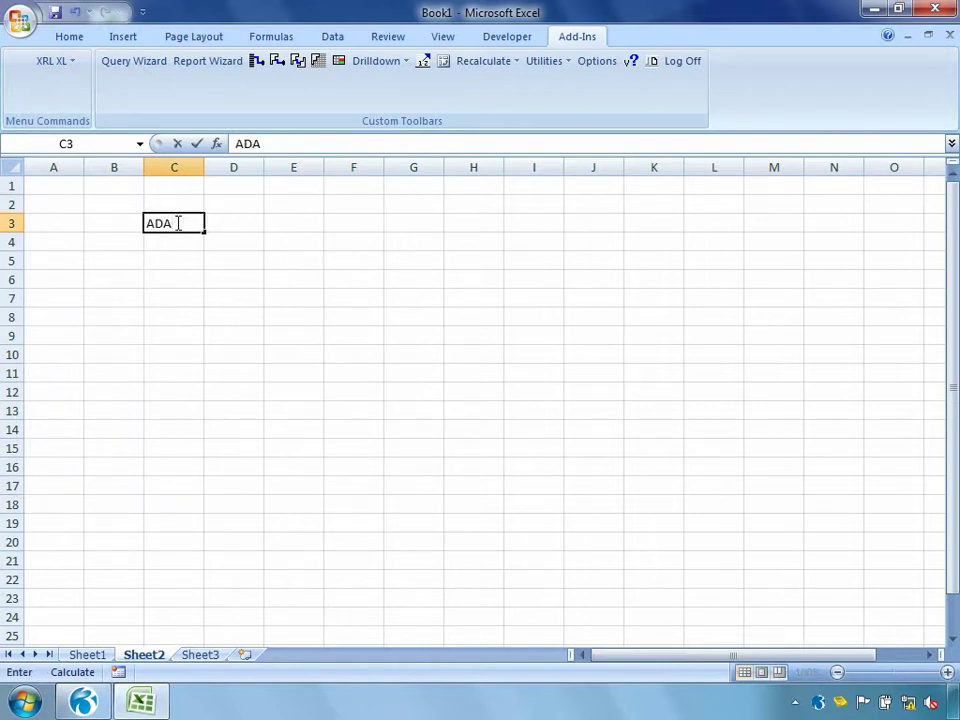
type("0001")
Start an XRL Reference Link from cell C5 and choose the Accounts (SL) table from the Sales group
left_click(166, 260)
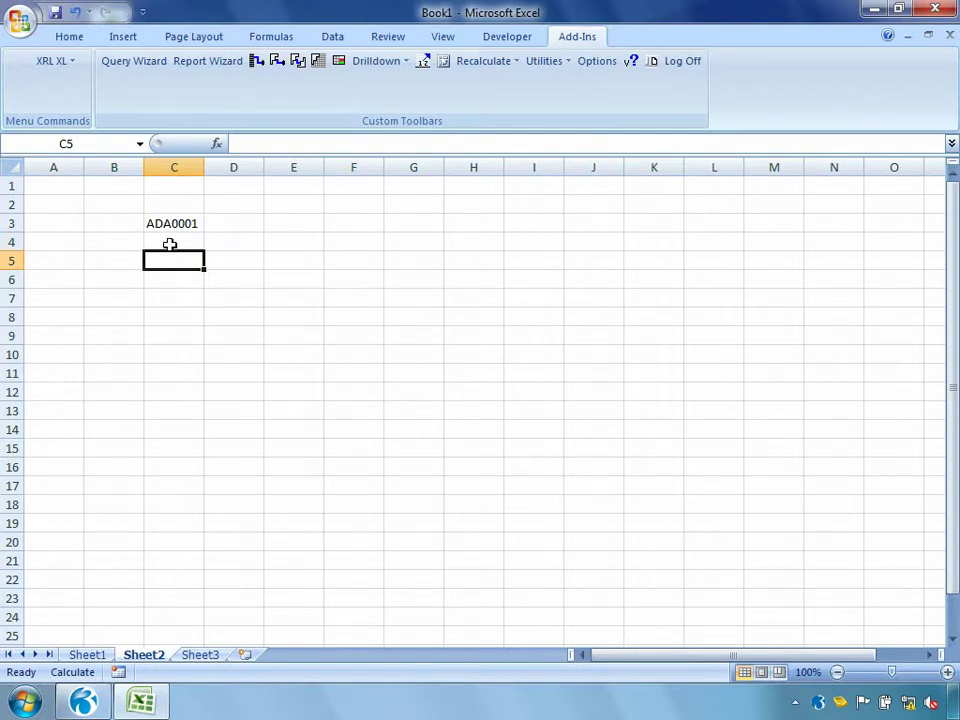
left_click(58, 63)
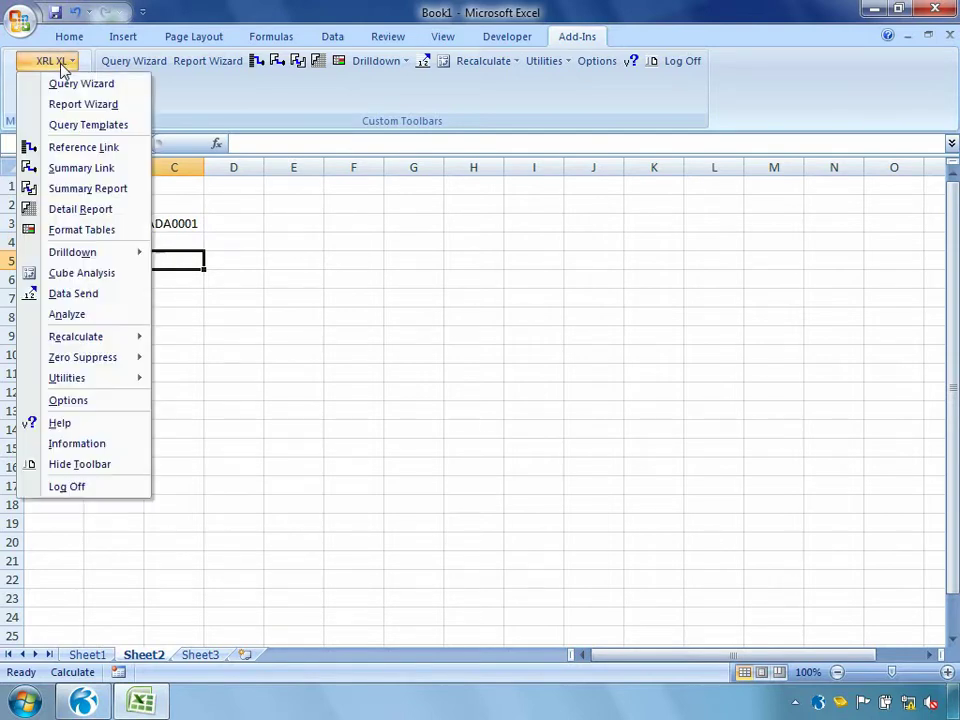
left_click(68, 148)
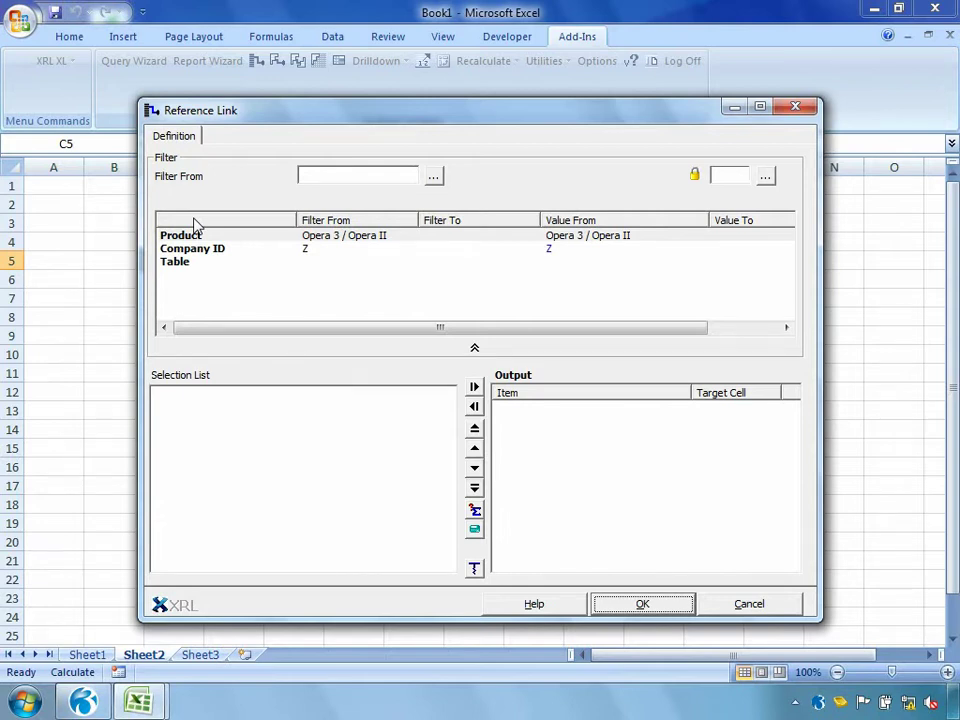
left_click(171, 240)
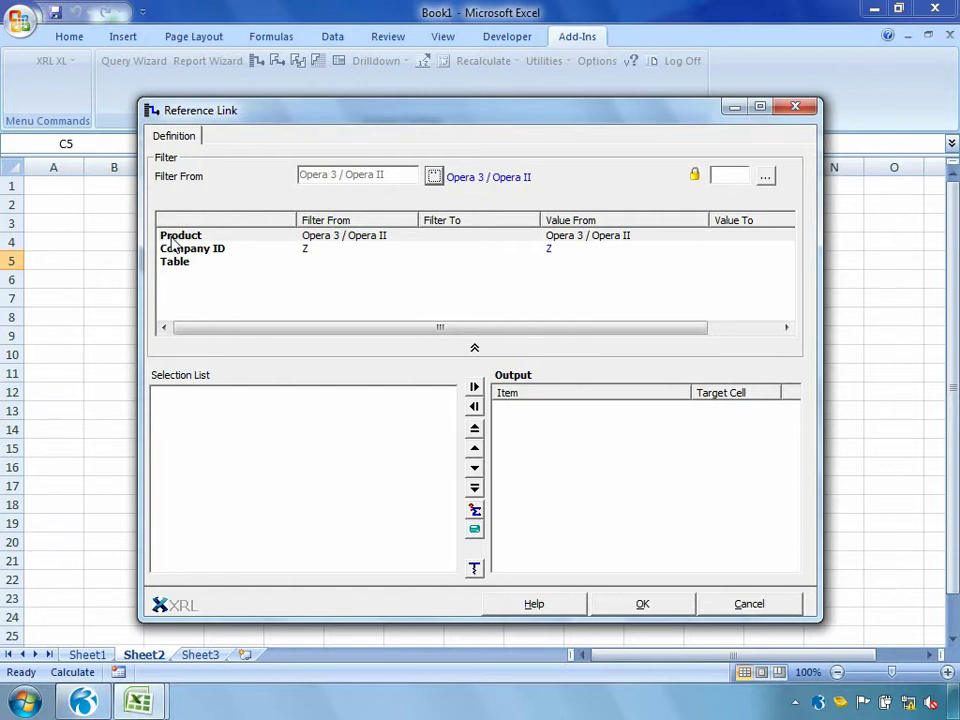
left_click(168, 250)
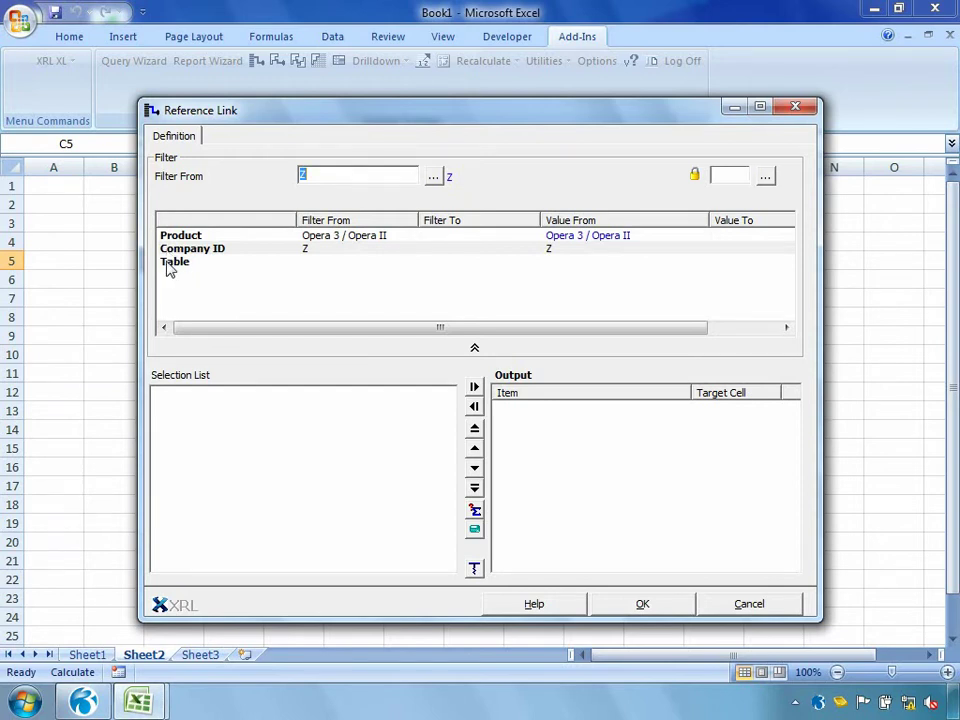
double_click(168, 261)
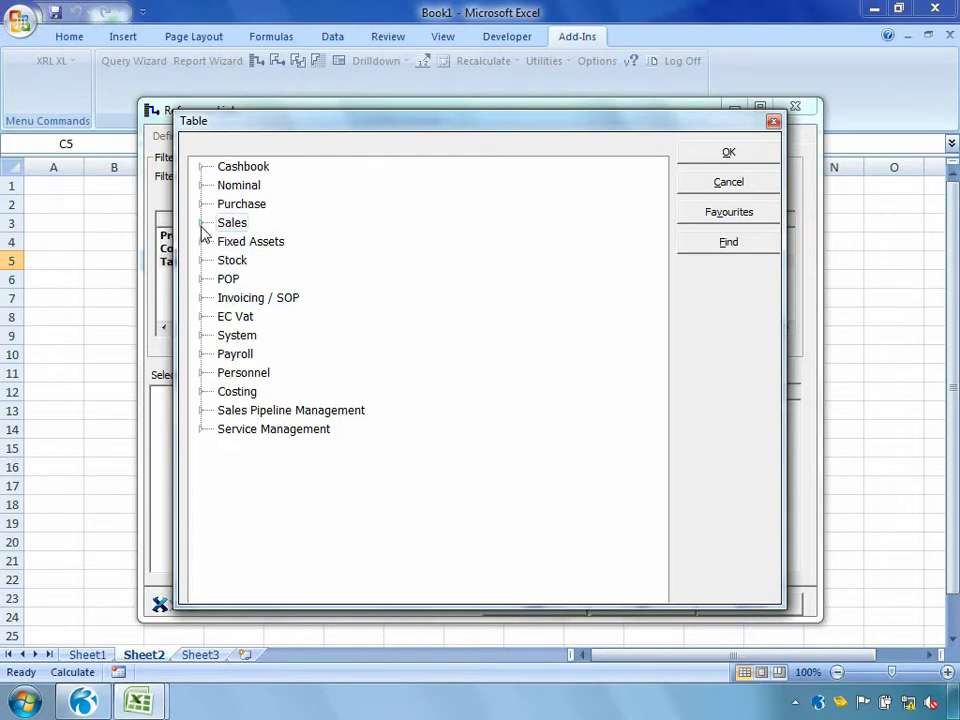
left_click(202, 224)
double_click(281, 259)
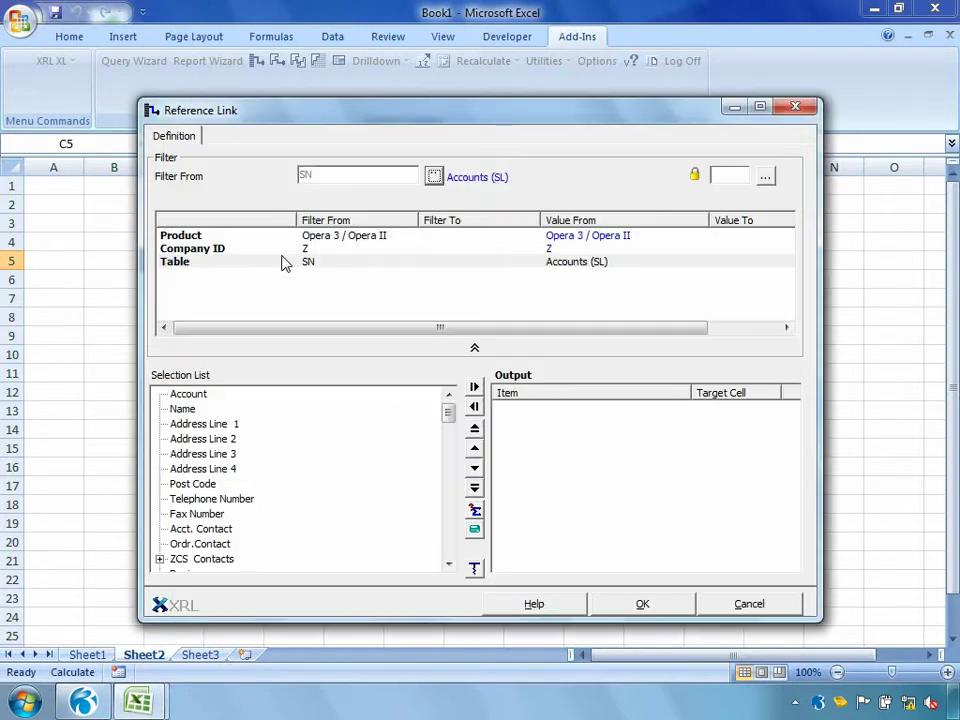
Add Name, Address Line 1, Address Line 2, Address Line 3, Post Code, Telephone Number and Acct. Contact to the link's output
mouse_move(444, 412)
left_mouse_down()
mouse_move(448, 478)
mouse_move(449, 414)
left_mouse_up()
double_click(182, 410)
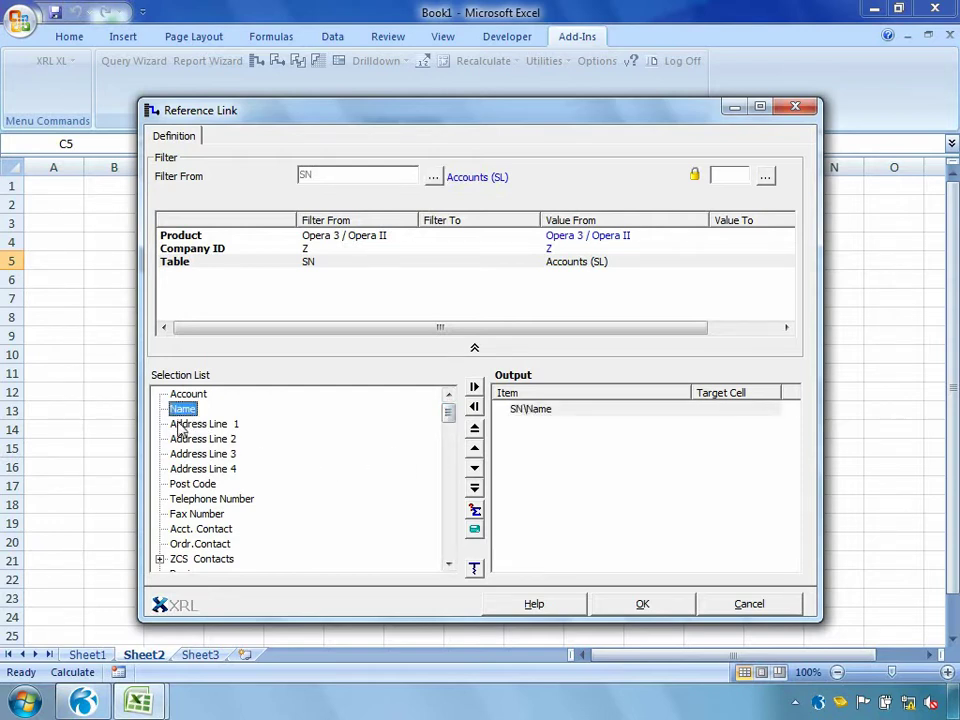
double_click(181, 425)
double_click(182, 440)
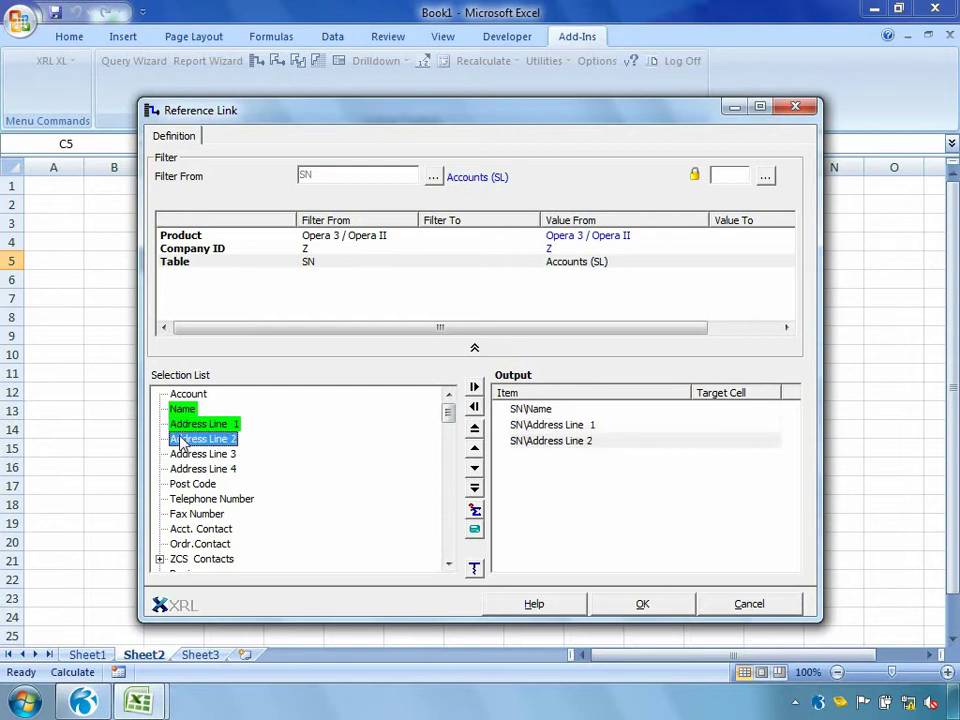
left_click_drag(186, 454, 534, 499)
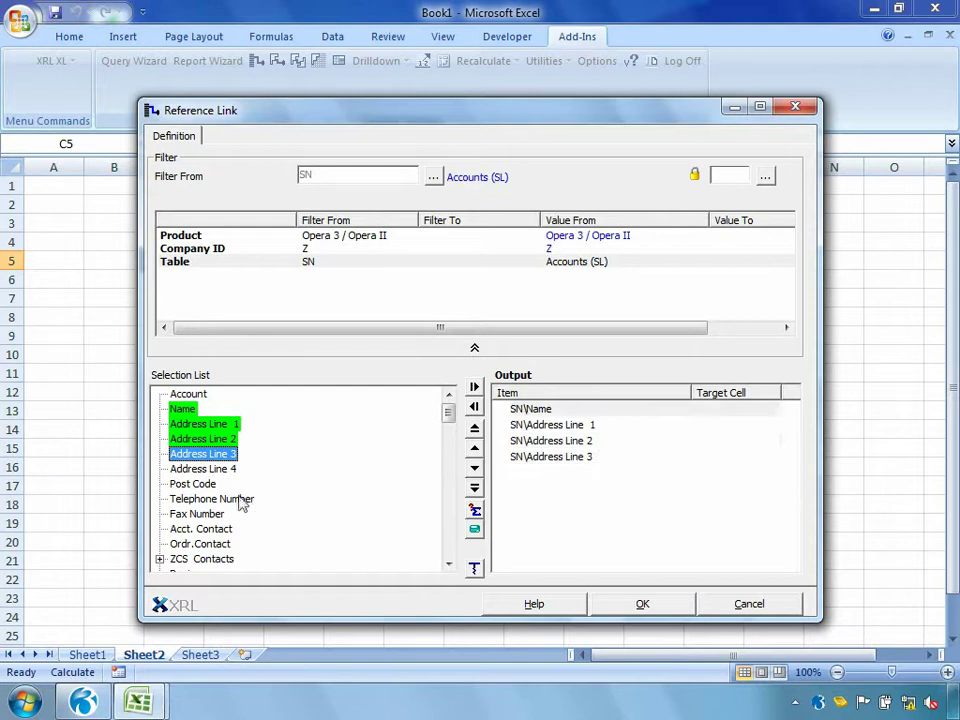
double_click(195, 484)
double_click(188, 499)
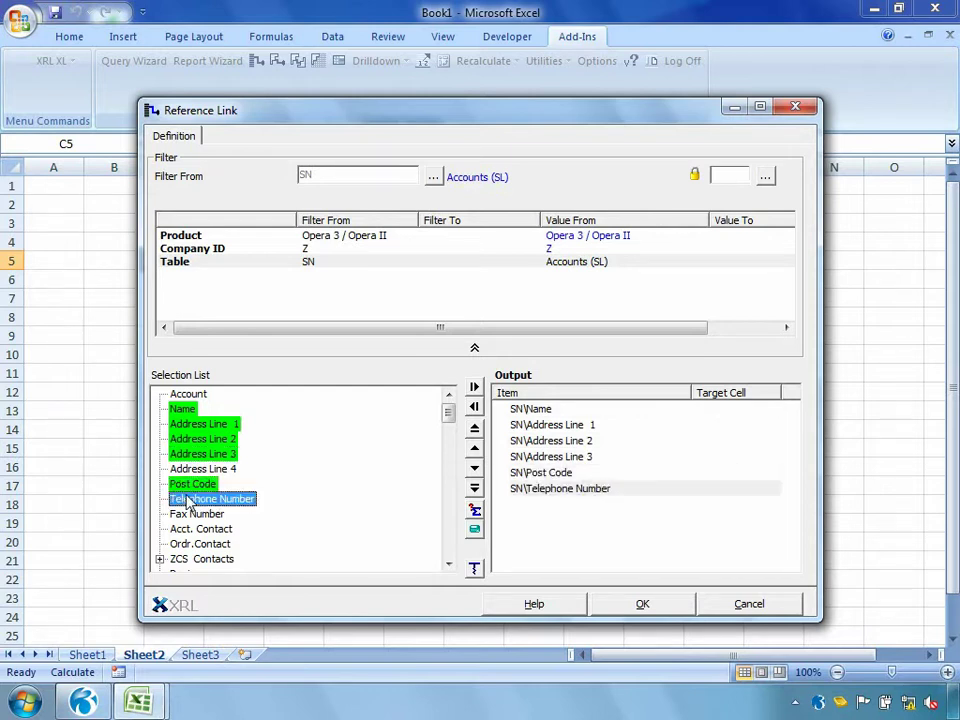
double_click(193, 530)
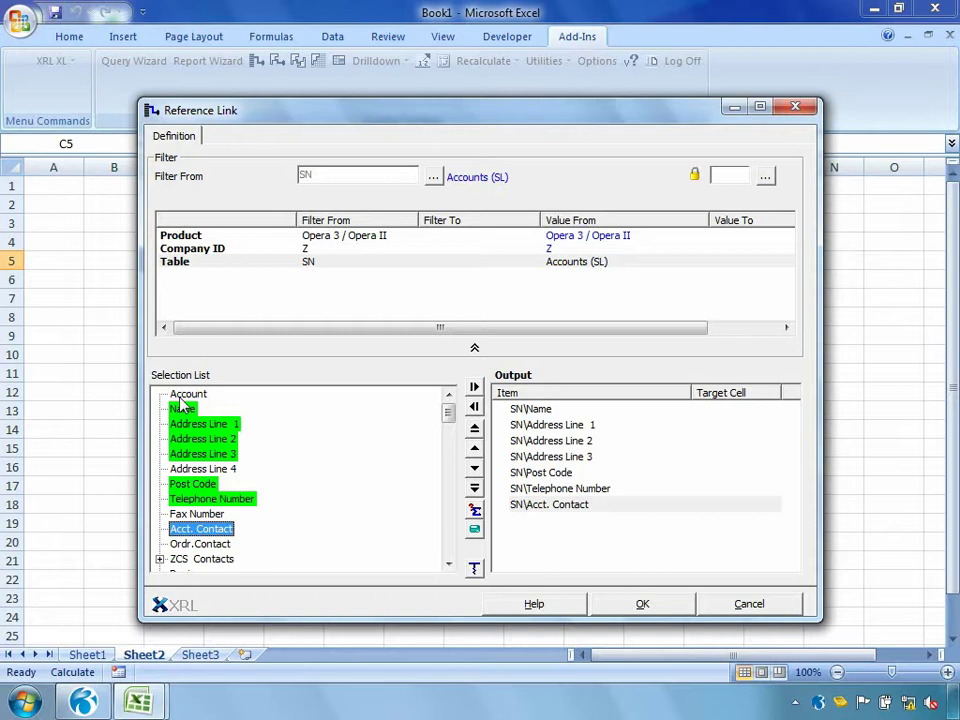
Add Account as a filter of the reference link and take its value from cell C3
left_click_drag(182, 396, 283, 303)
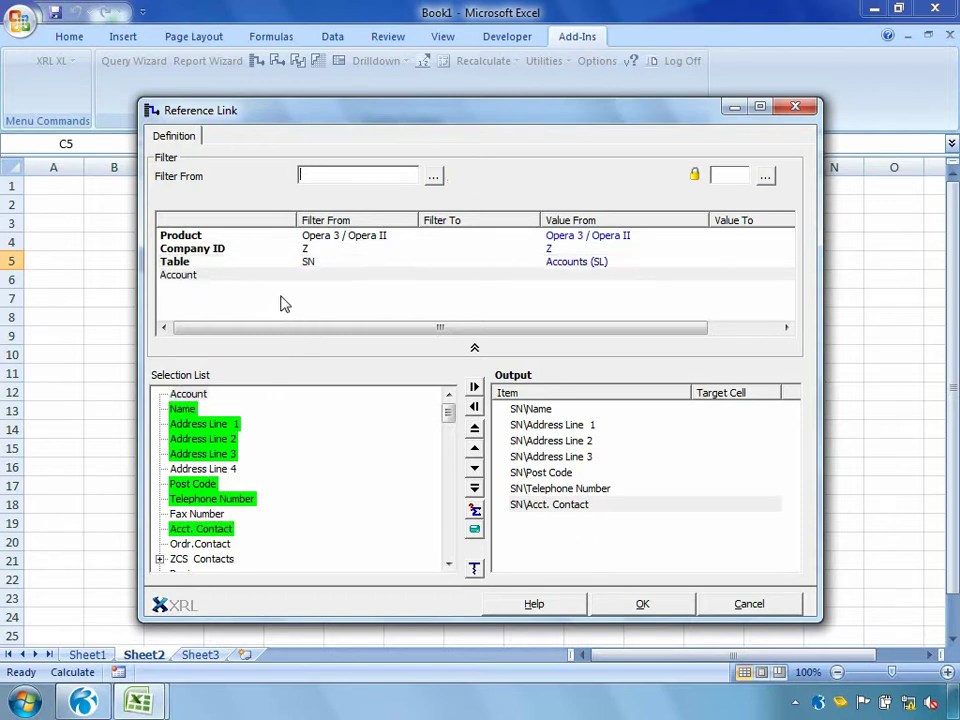
left_click_drag(297, 112, 502, 139)
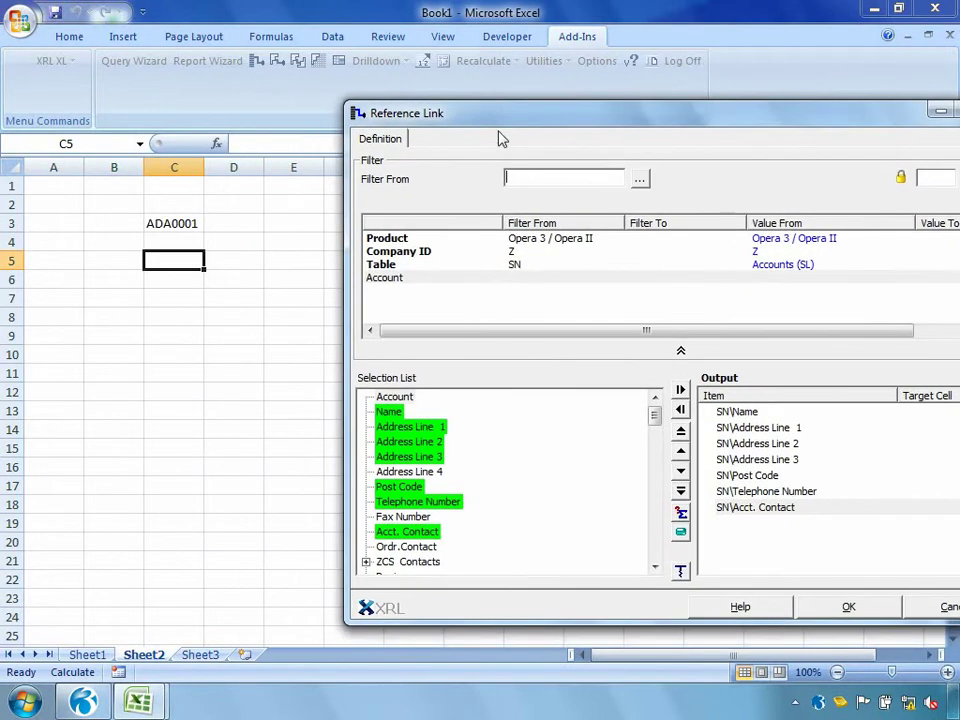
left_click_drag(405, 281, 181, 222)
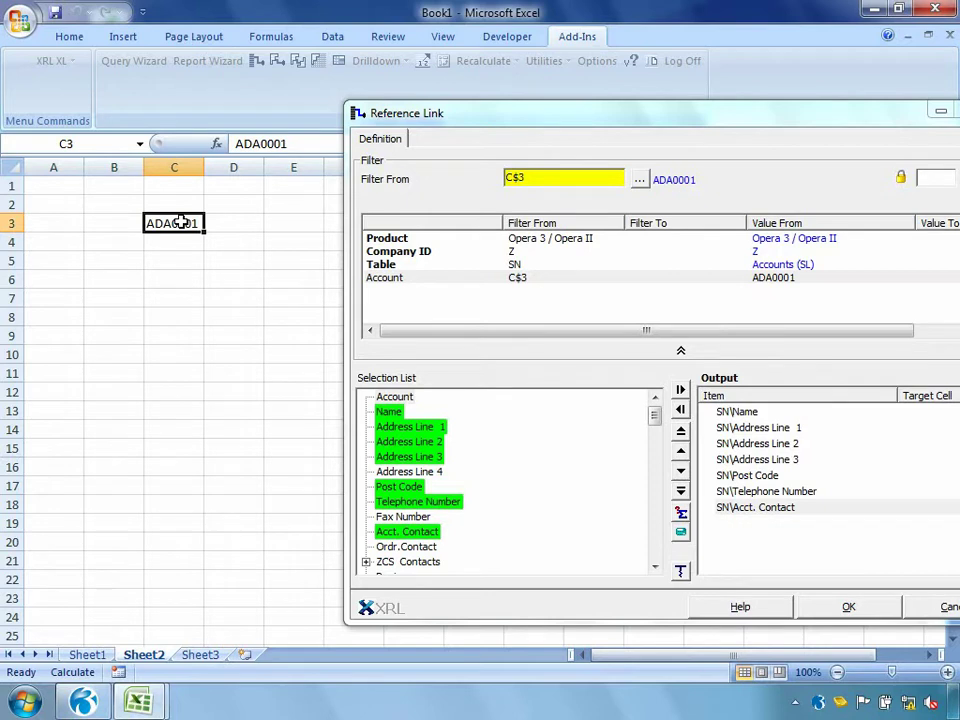
Assign target cells to the outputs: Name to C5, Address Lines 1 to 3 to C6, C7 and C8, and Post Code to C9
left_click(723, 413)
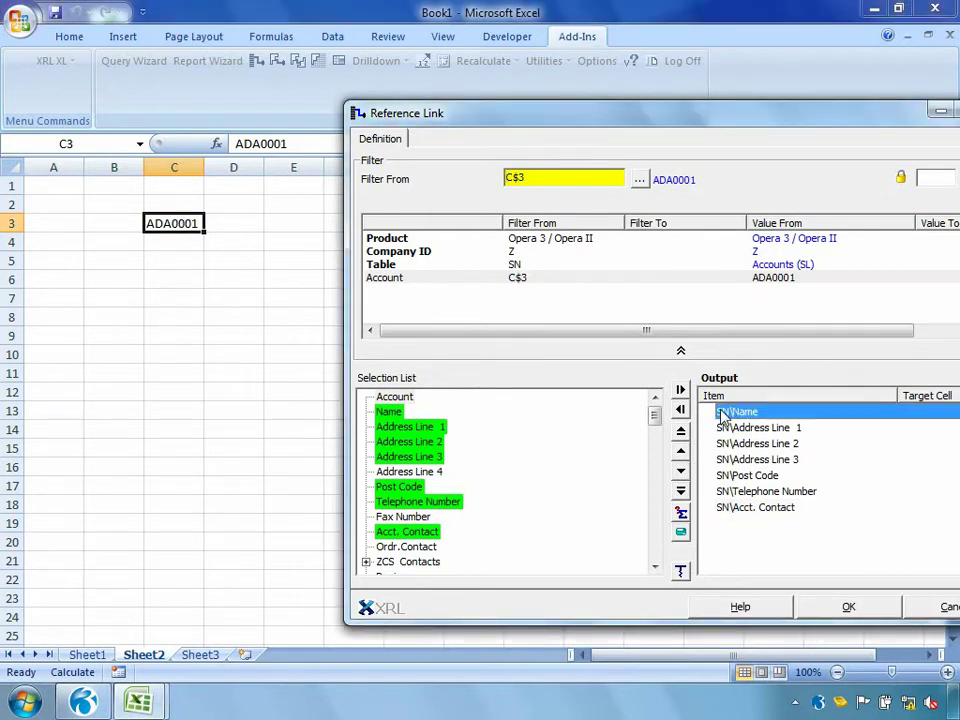
left_click(178, 261)
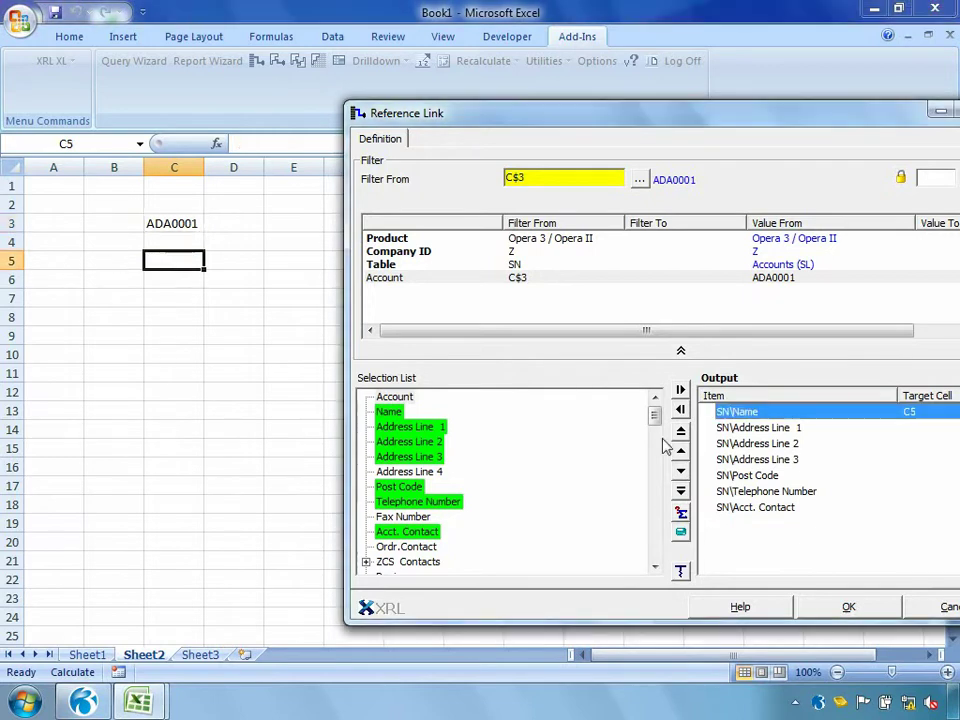
left_click(781, 431)
left_click(165, 278)
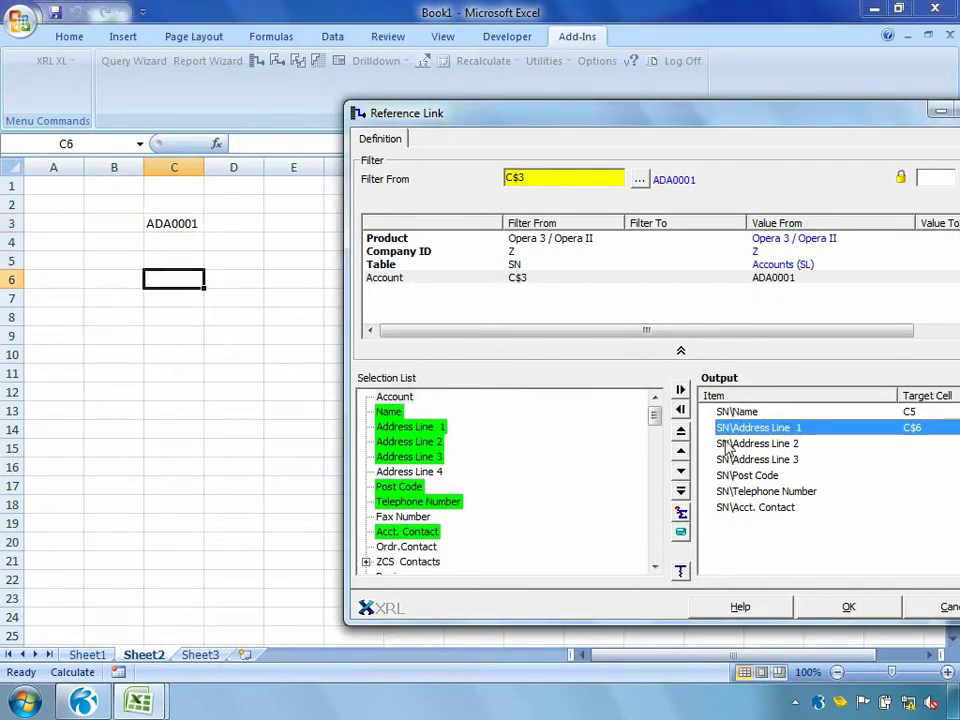
left_click(727, 445)
left_click(195, 299)
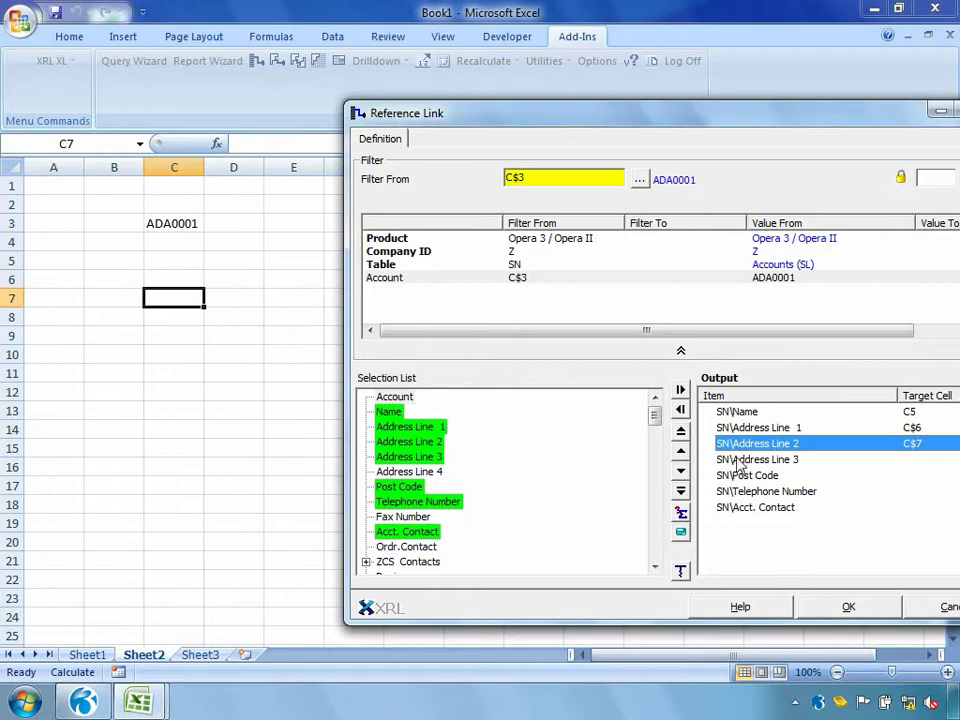
left_click(738, 461)
left_click(195, 317)
left_click(738, 476)
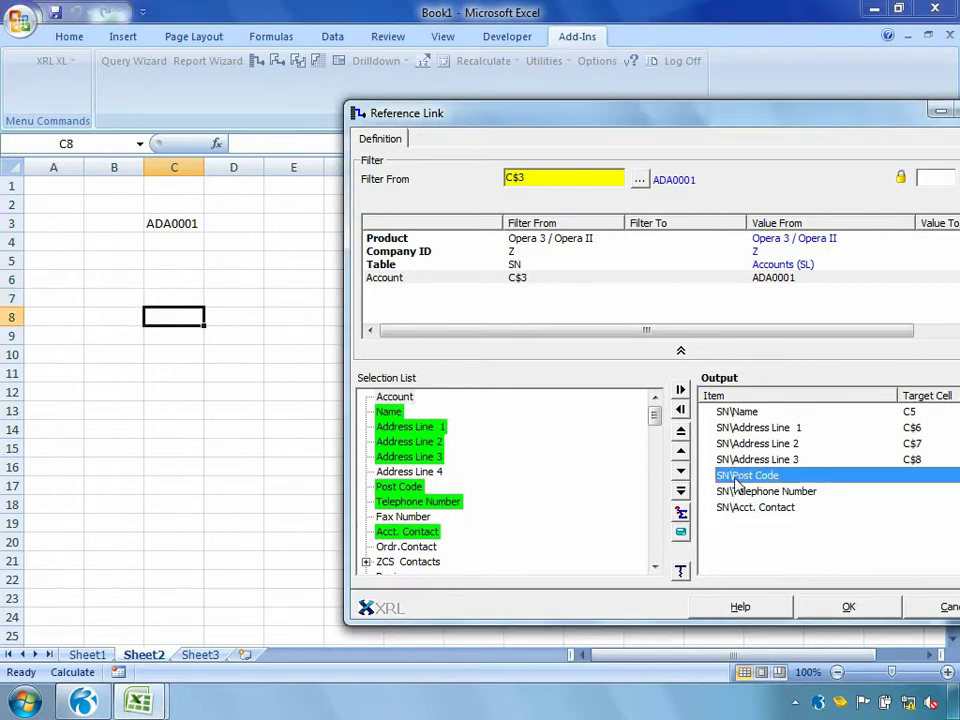
left_click(191, 337)
Send Telephone Number to cell C11 and Acct. Contact to C12, and complete the reference link
left_click(750, 491)
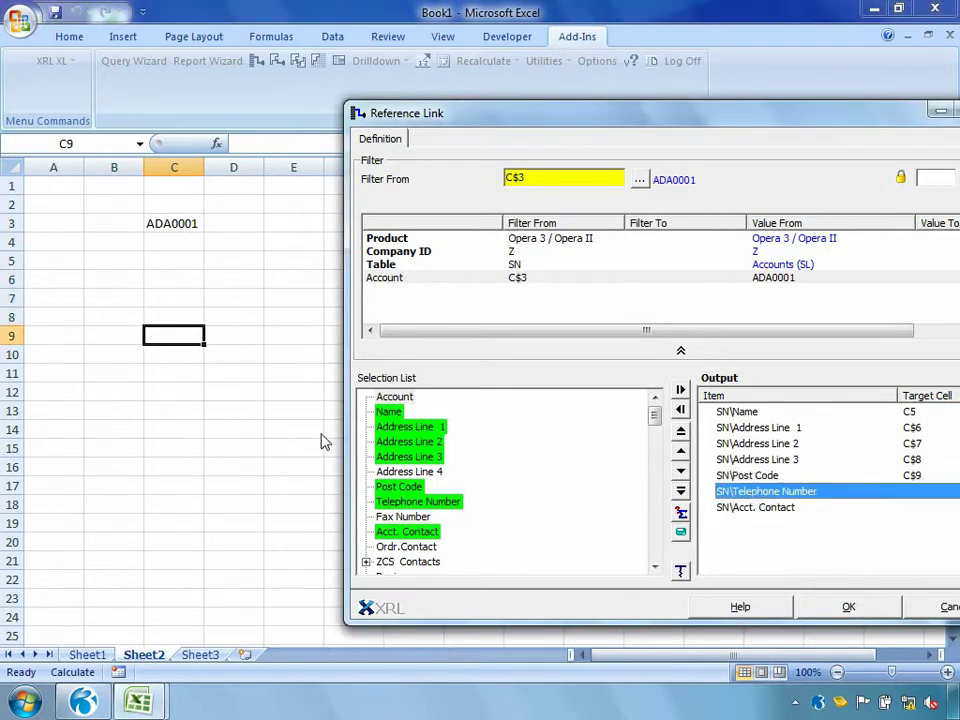
left_click(195, 375)
left_click(740, 508)
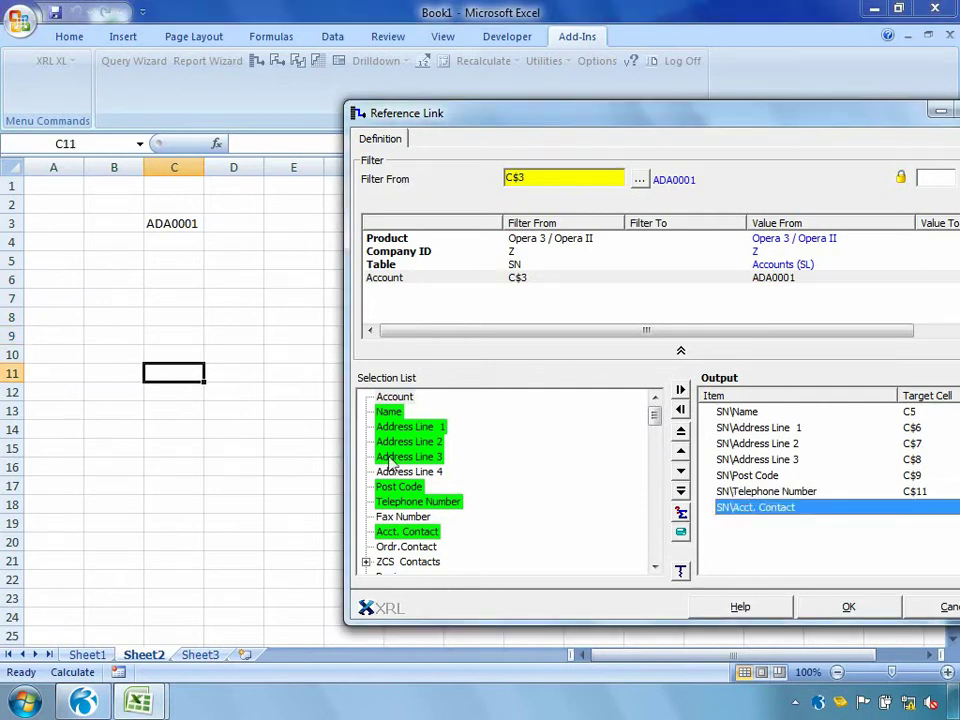
left_click(191, 394)
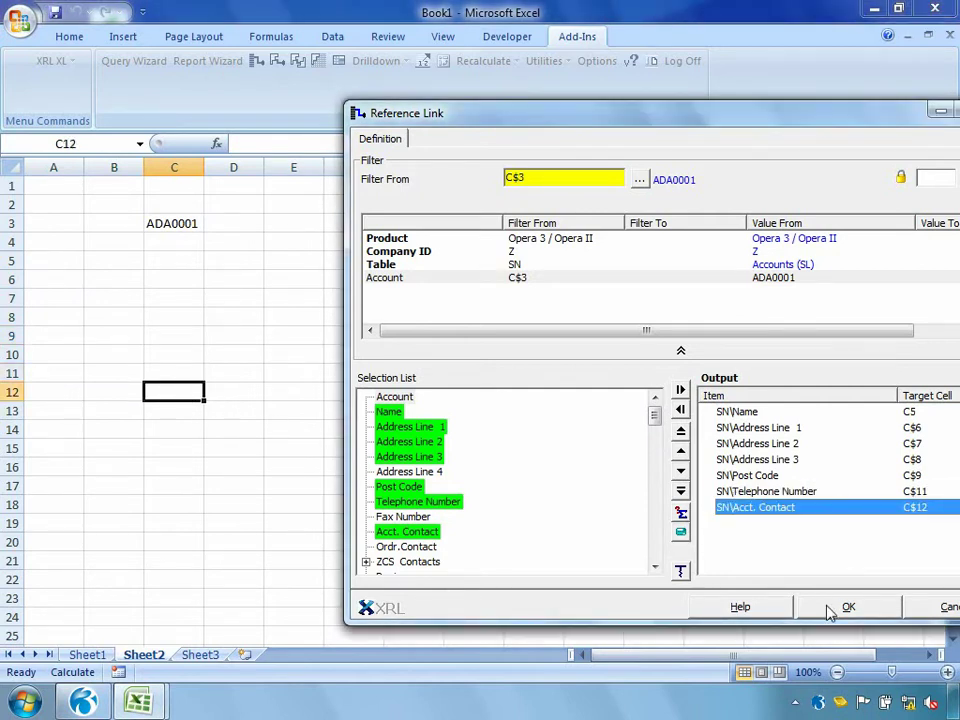
left_click(830, 608)
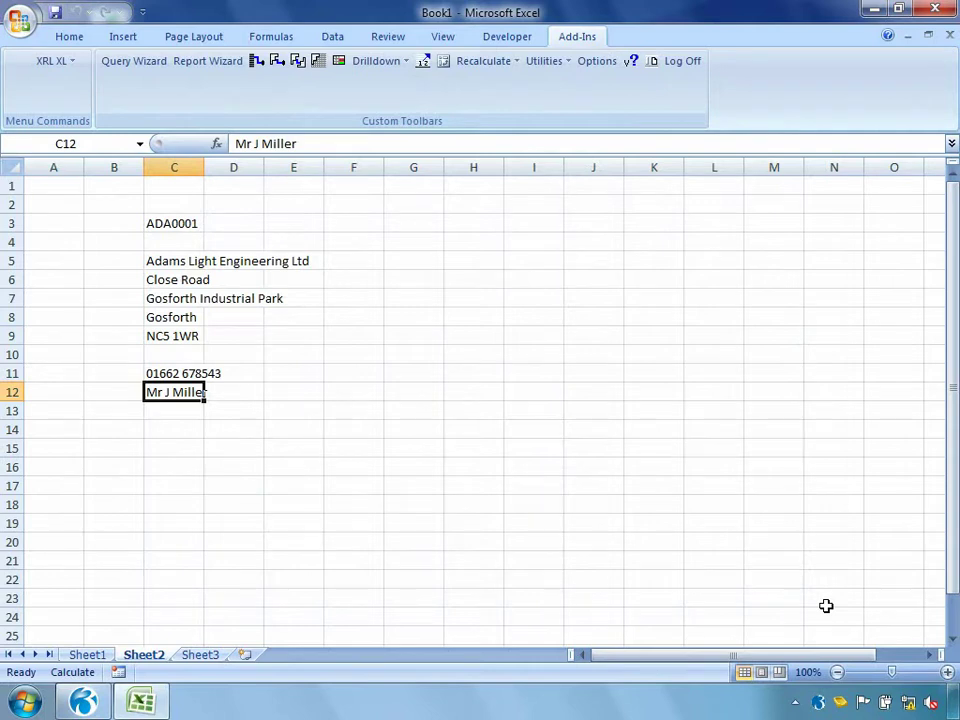
Replace the account code in C3 with another customer's code and recalculate the linked details
left_click(178, 222)
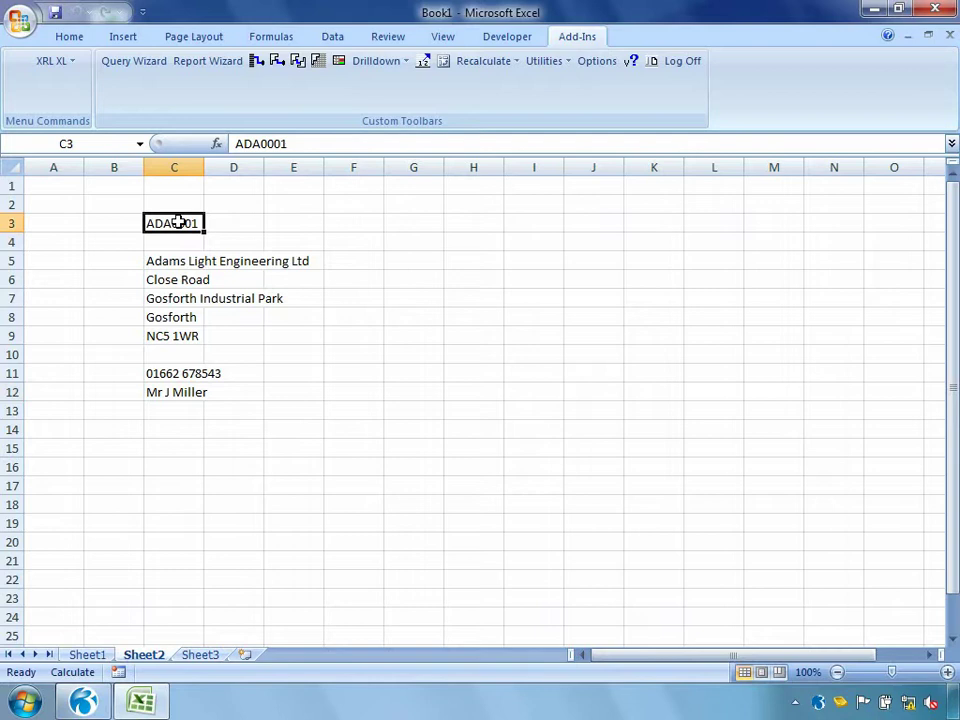
type("BRI")
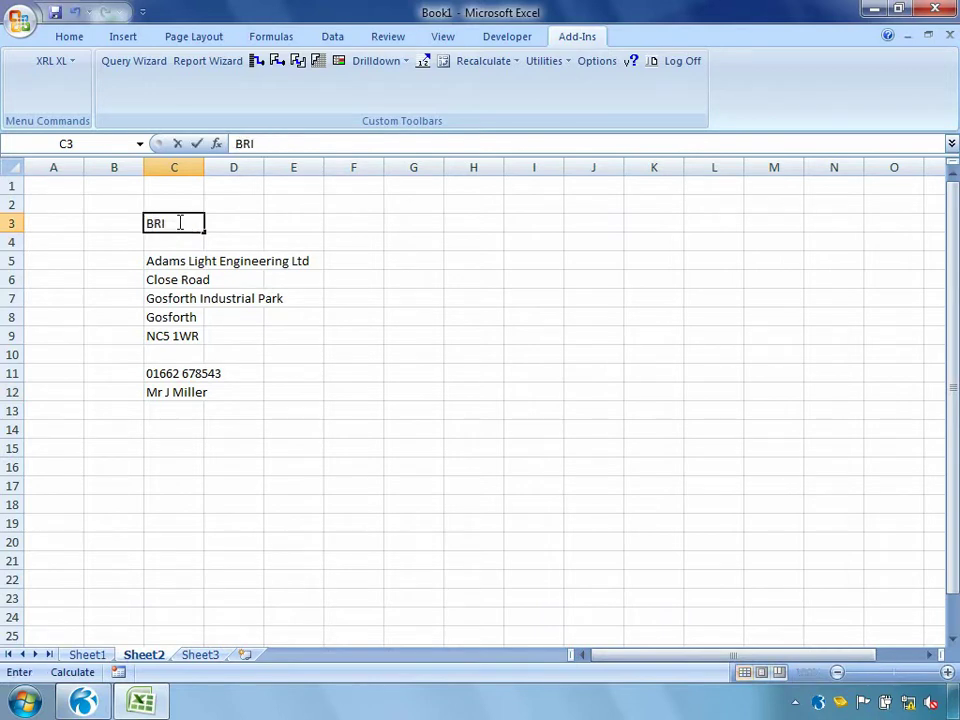
type("0002")
key("Return")
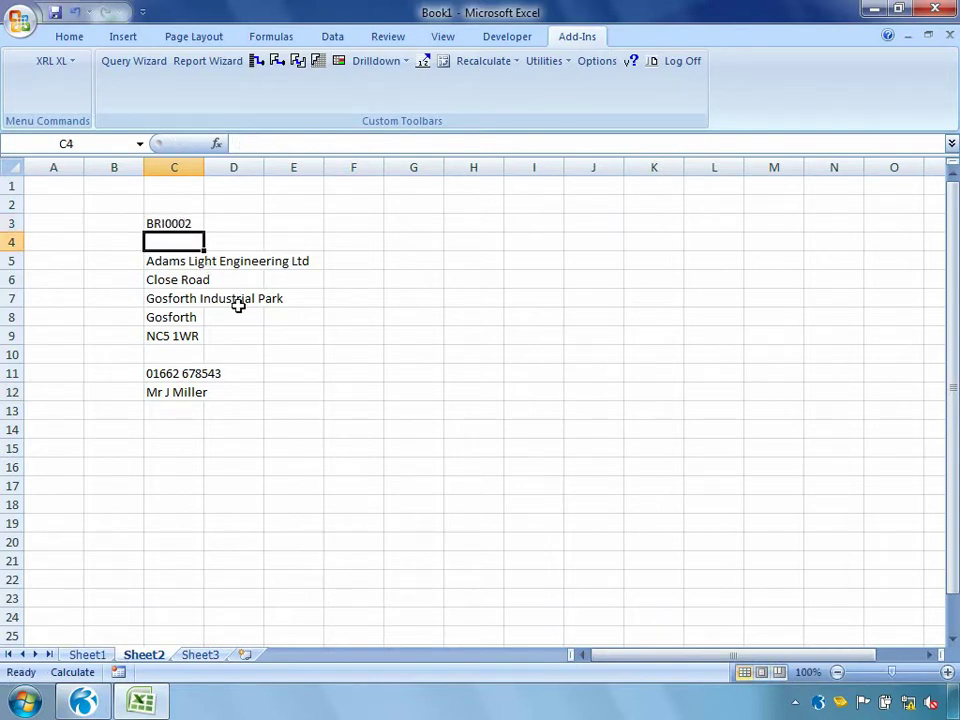
right_click(245, 320)
left_click(336, 602)
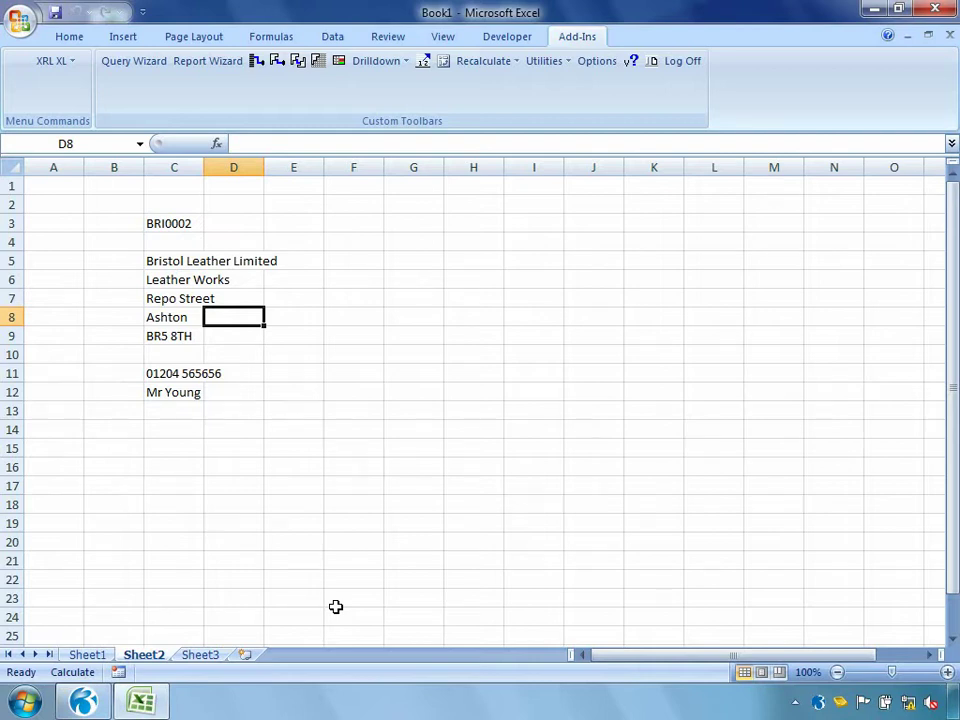
Start a detail report in cell F1 based on the Transactions (SL) table of the Sales group
left_click(356, 190)
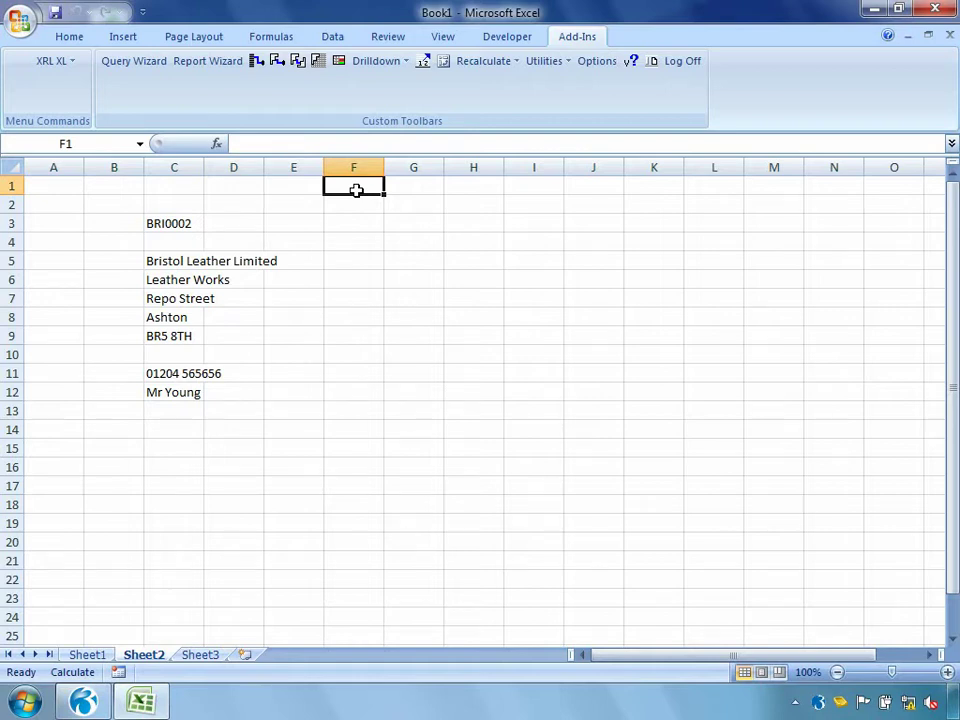
left_click(68, 63)
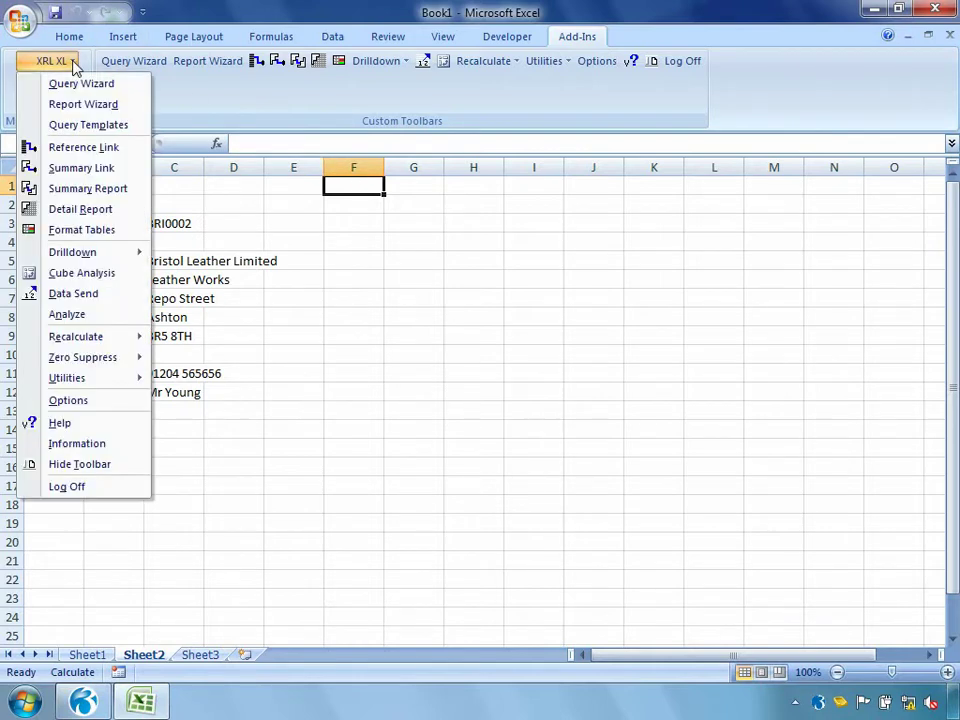
left_click(78, 210)
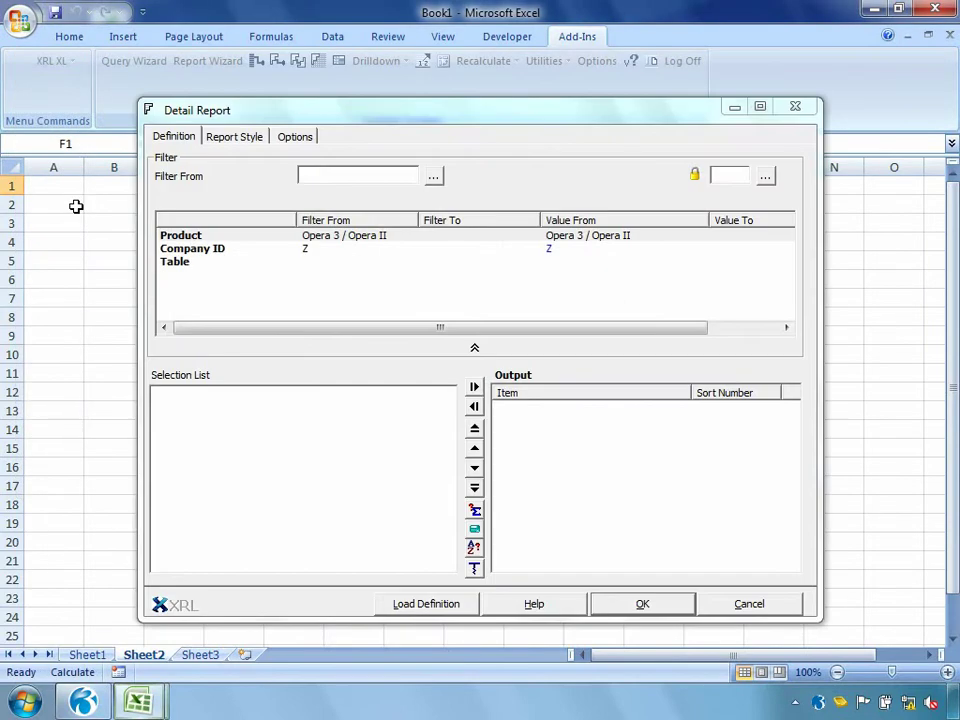
double_click(190, 264)
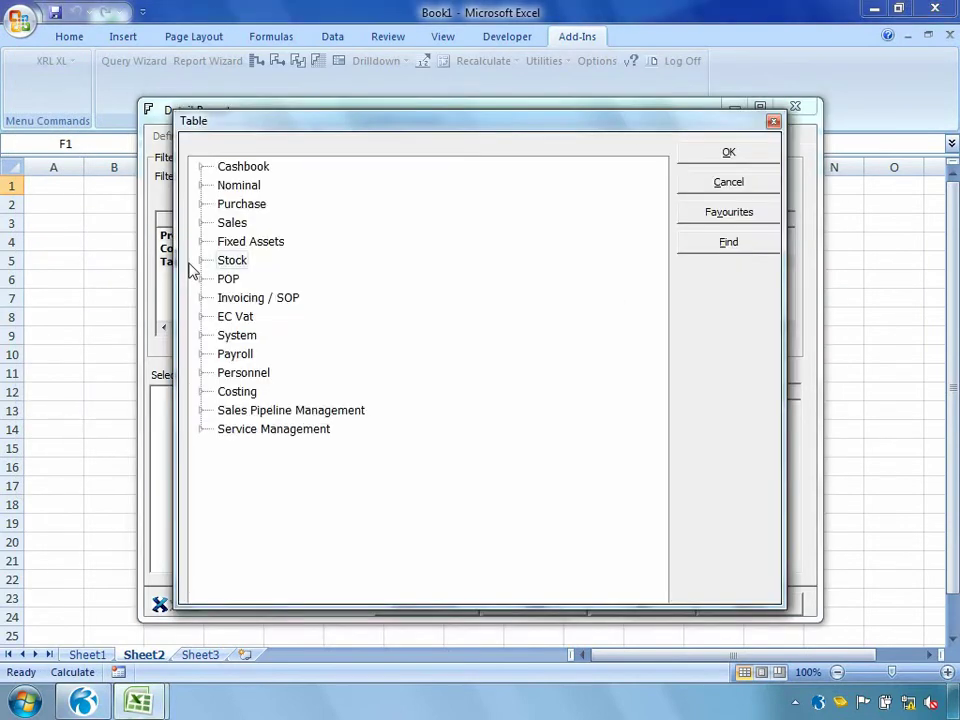
left_click(203, 223)
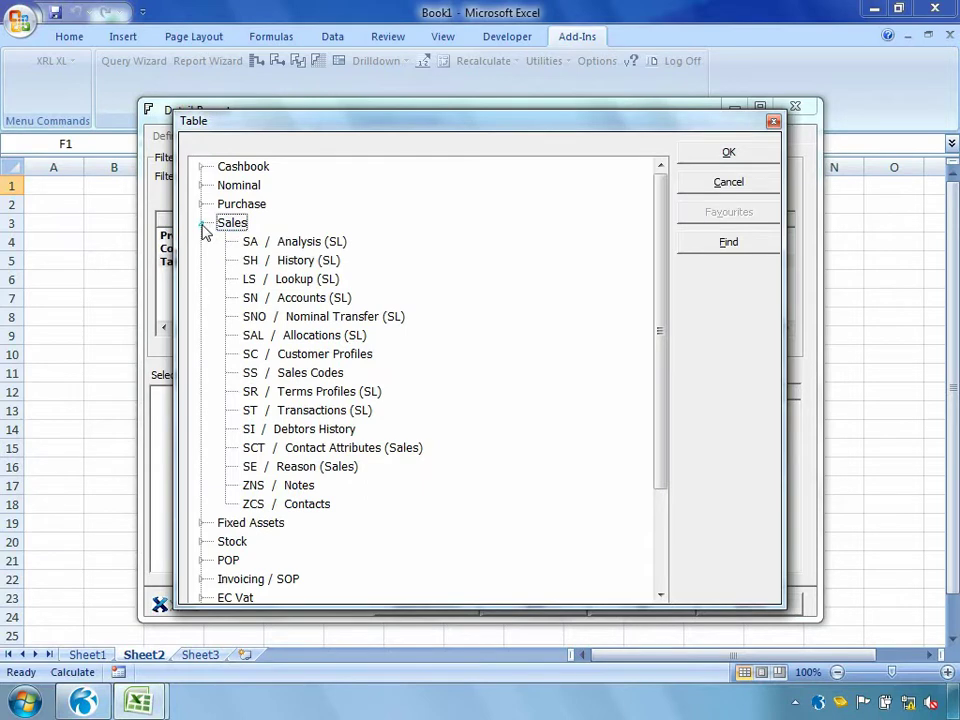
double_click(293, 414)
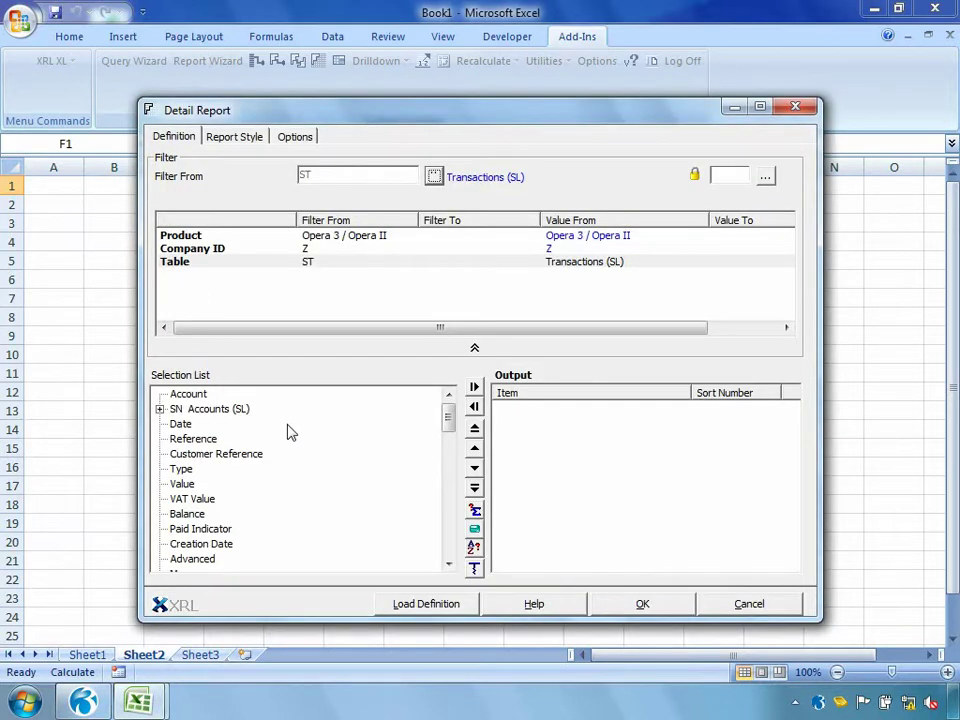
Add Date, Reference, Customer Reference, Type, Value, VAT Value and Balance to the detail report's output
double_click(179, 424)
double_click(187, 439)
double_click(192, 454)
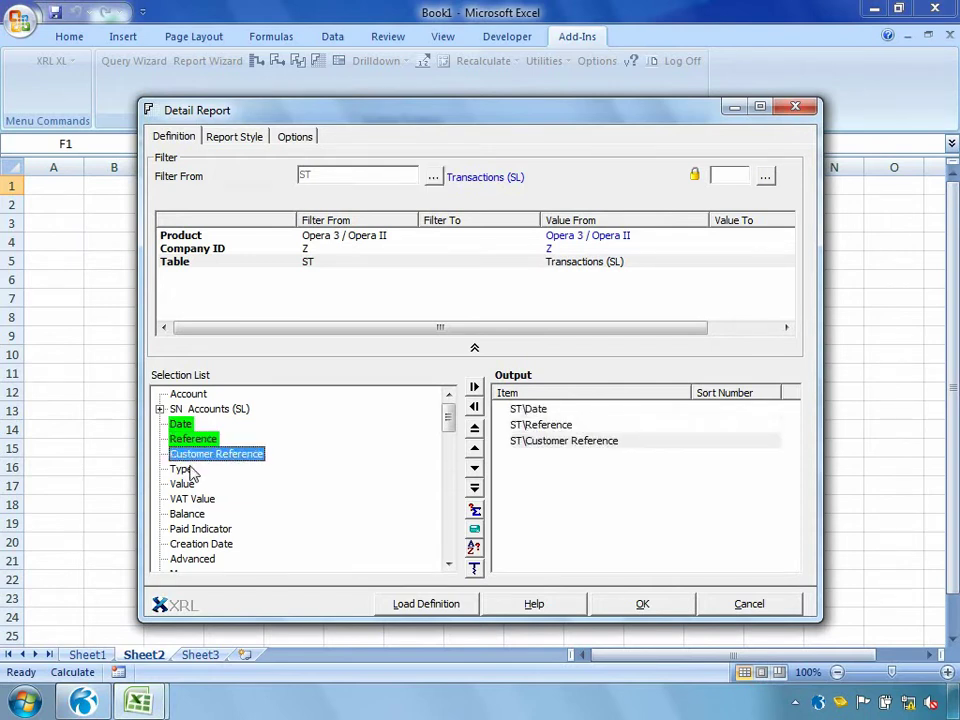
double_click(181, 469)
double_click(182, 484)
double_click(190, 499)
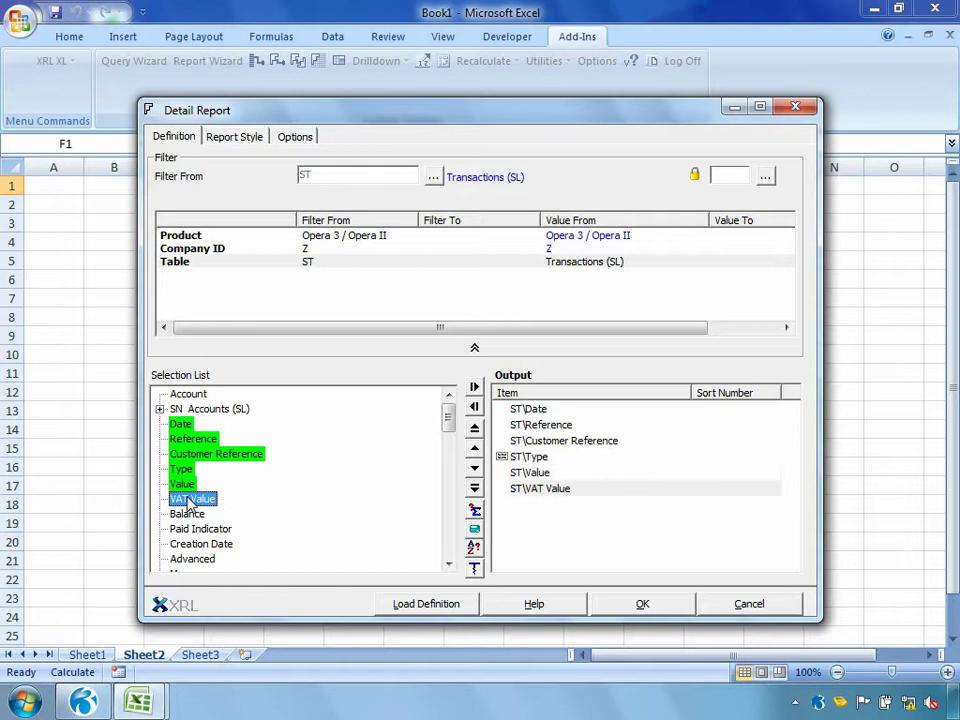
double_click(189, 515)
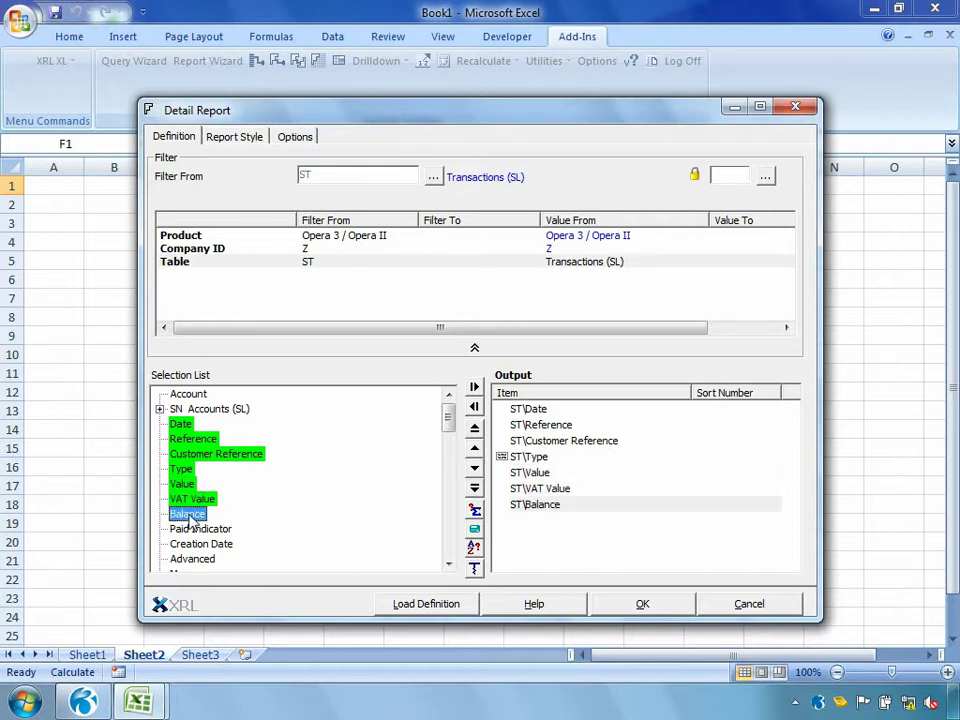
Add Account as a filter of the detail report, take its value from cell C3, and generate the report
left_click_drag(186, 394, 250, 298)
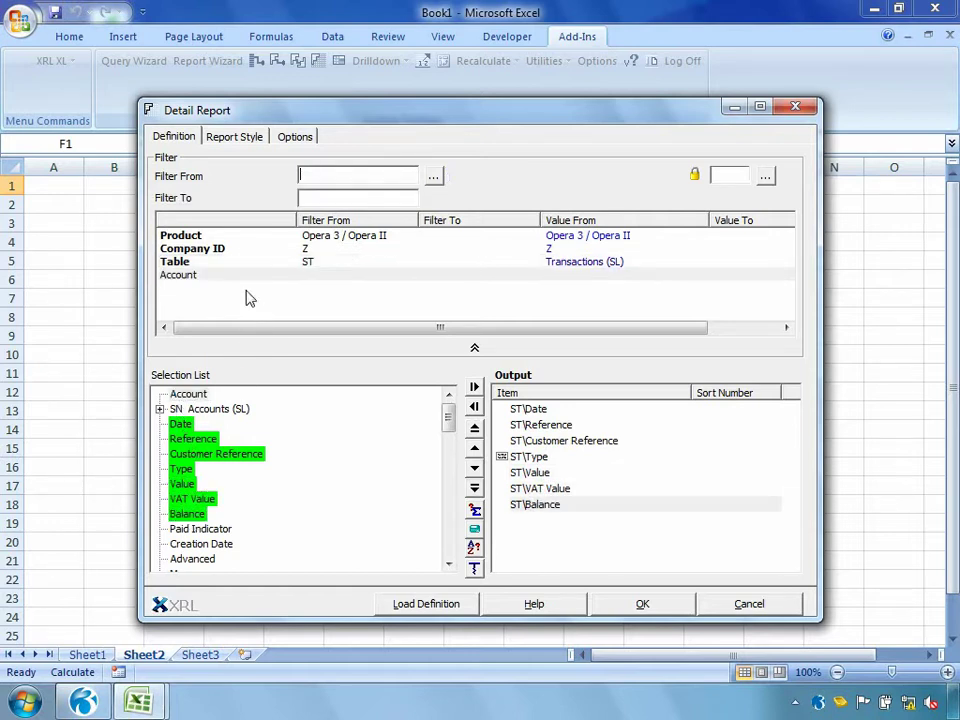
left_click_drag(251, 116, 427, 134)
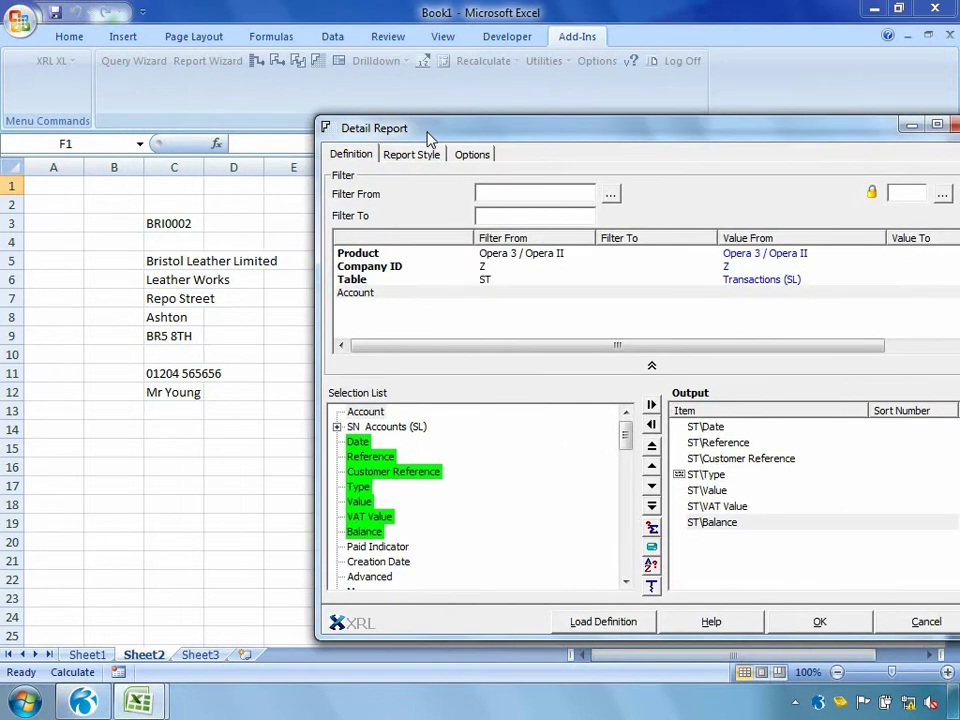
left_click(195, 221)
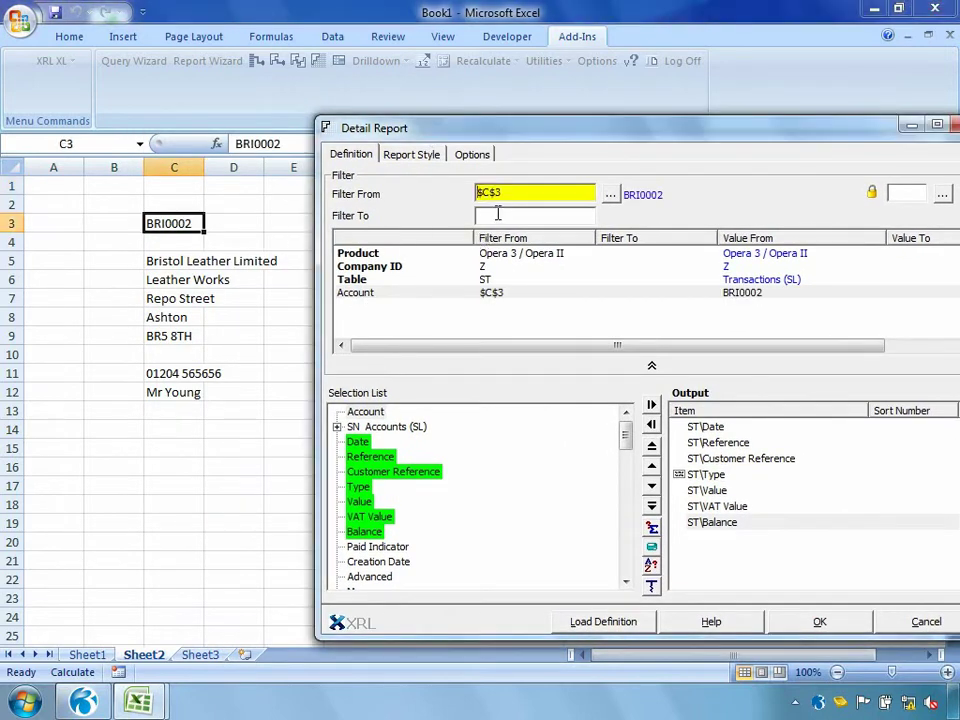
left_click(497, 213)
left_click(786, 621)
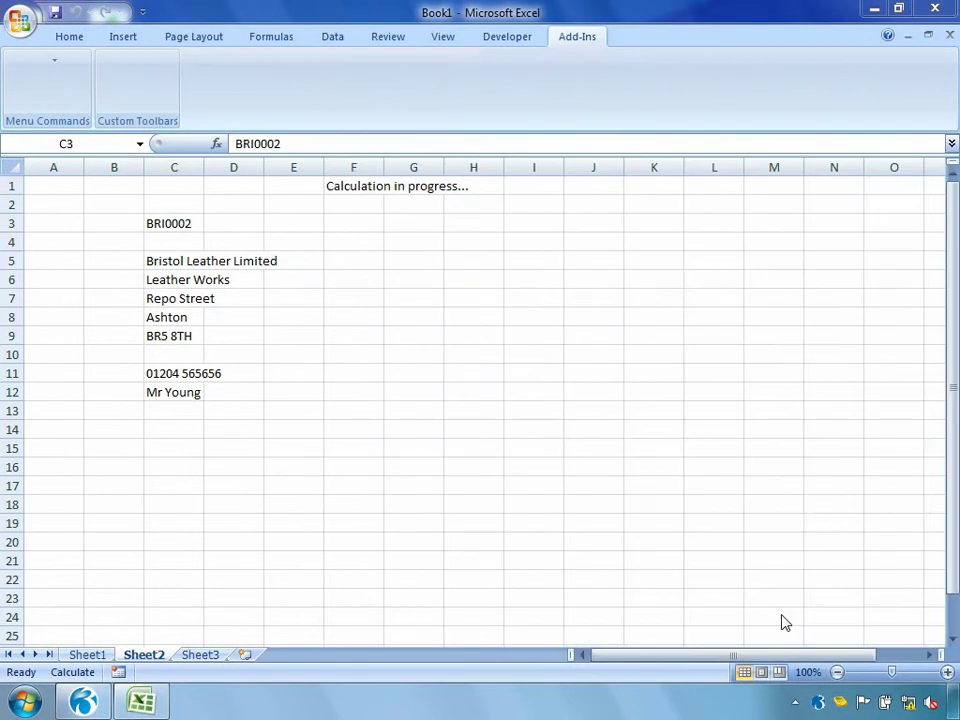
Enter a different customer's account code in C3 and recalculate the worksheet
left_click(175, 220)
key("BackSpace")
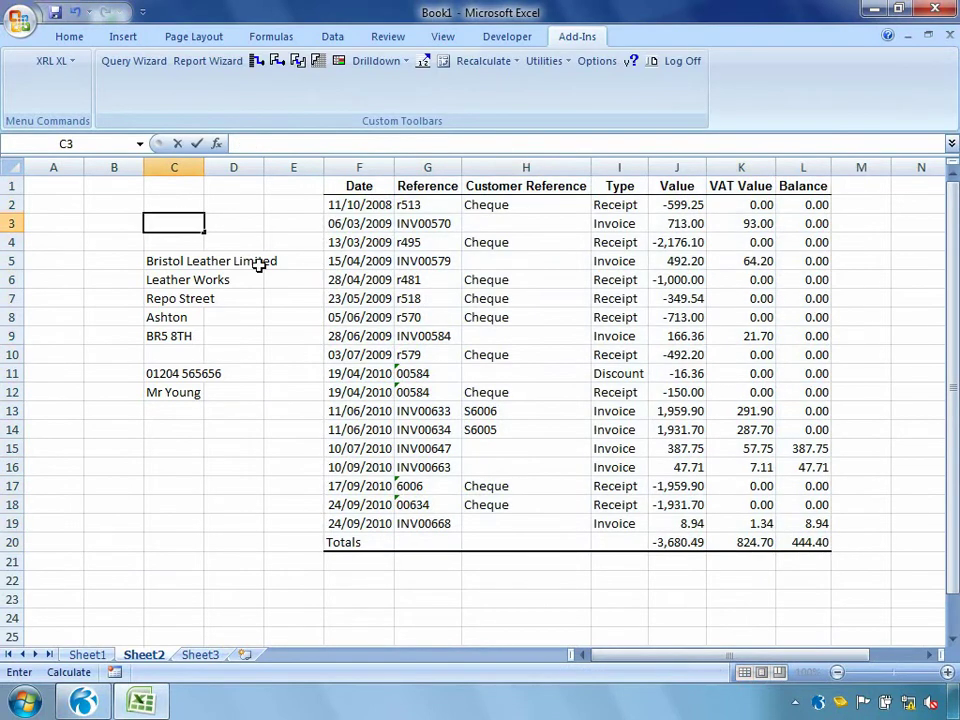
type("ADA0001")
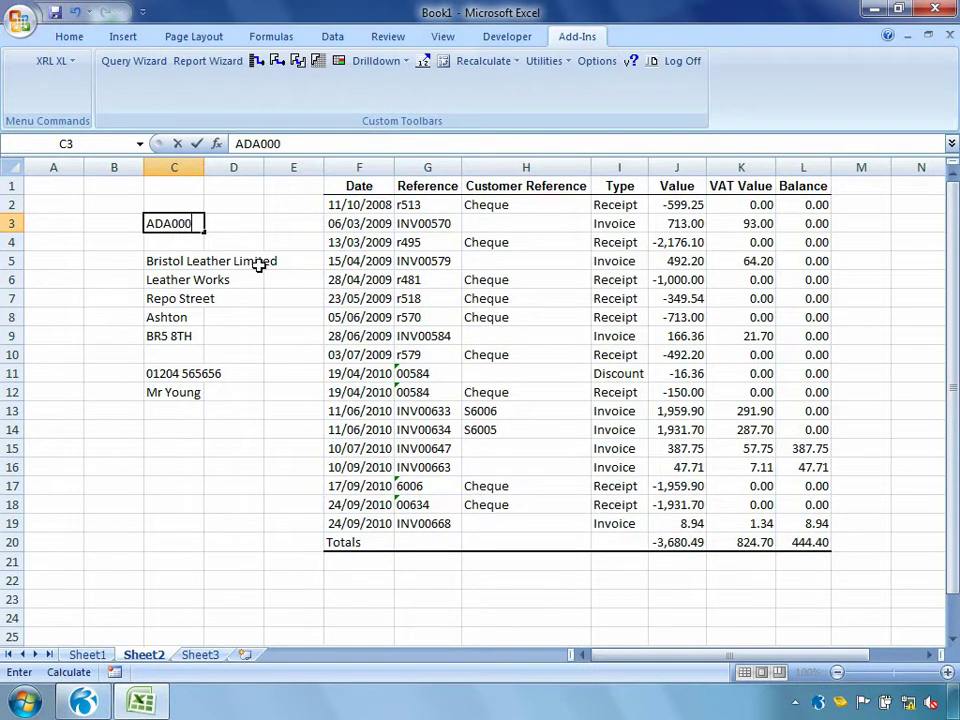
key("Return")
right_click(256, 262)
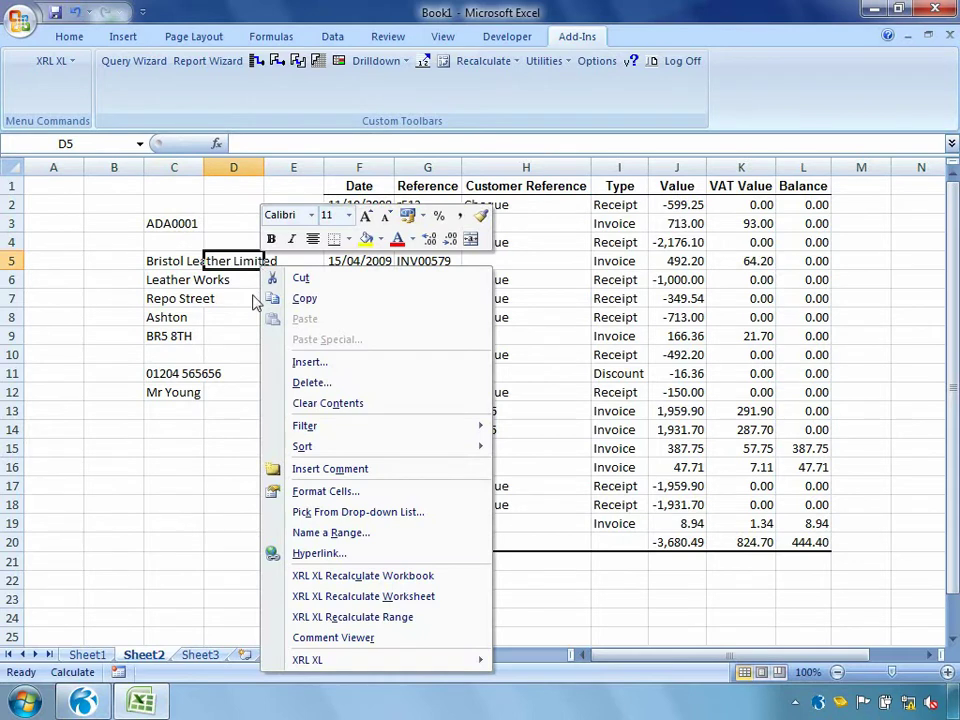
left_click(300, 597)
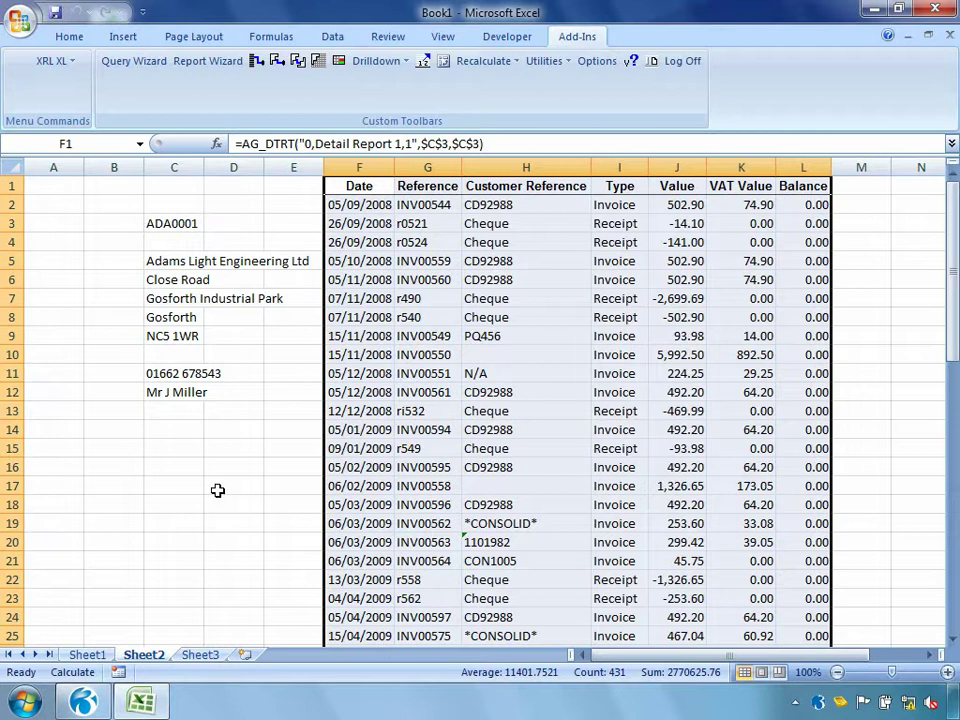
Start a data selector for cell C3 with Customer Account Codes as its definition file
left_click(178, 224)
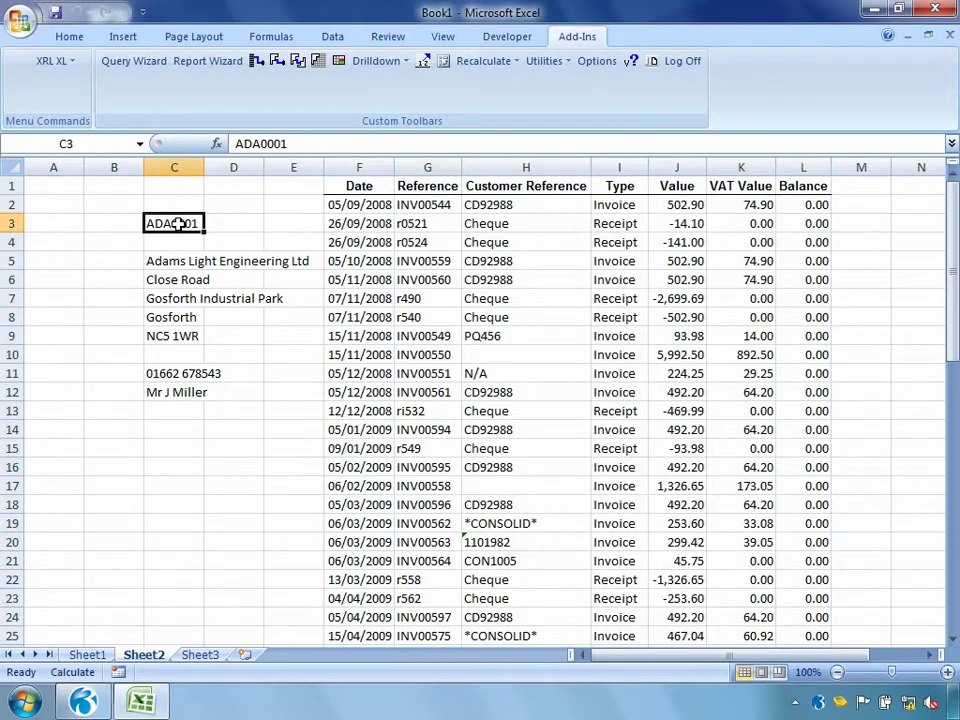
left_click(52, 61)
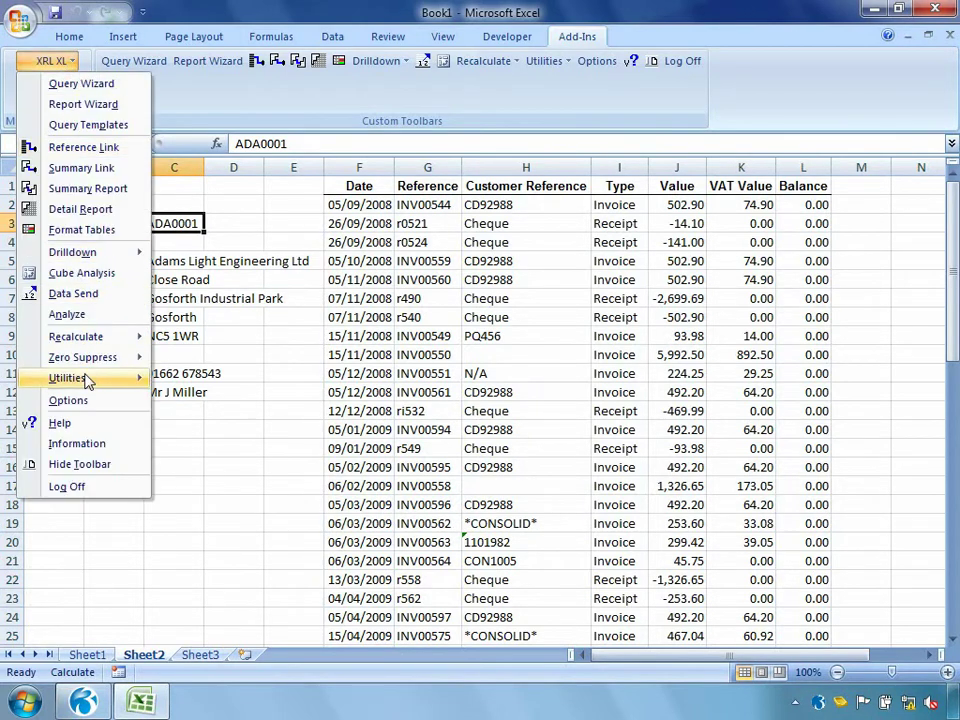
mouse_move(88, 379)
left_click(236, 504)
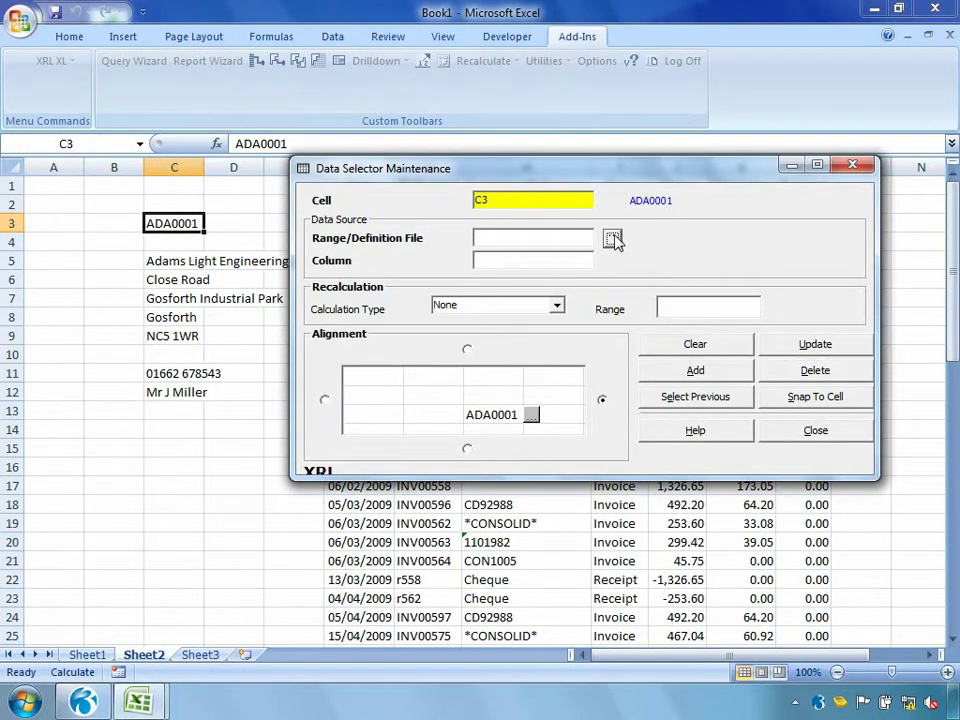
left_click(612, 240)
left_click(411, 414)
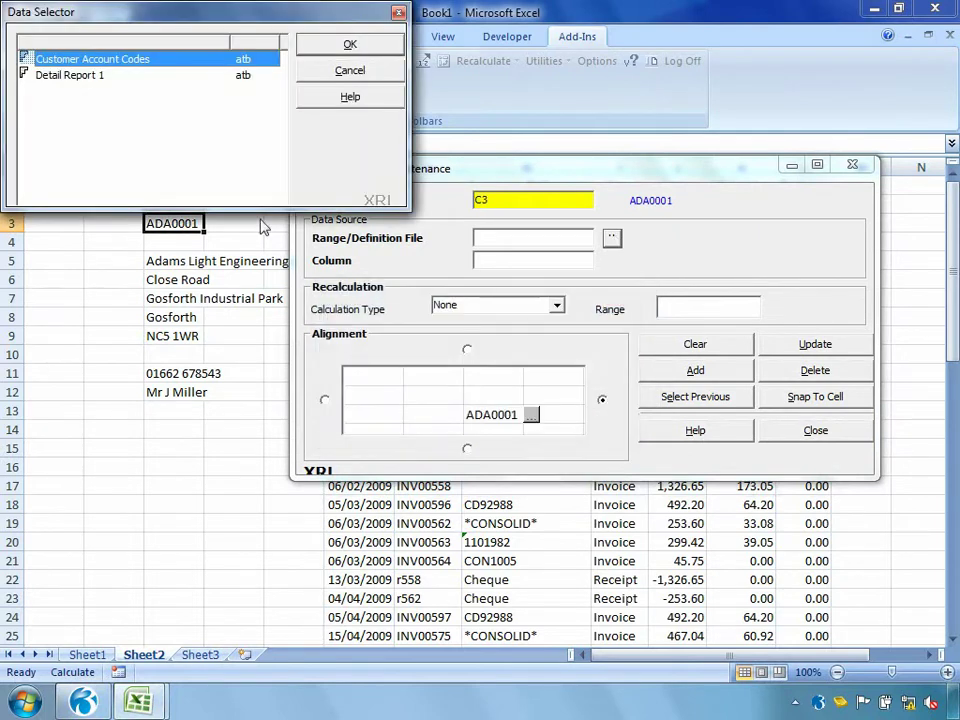
left_click(340, 48)
Set the data selector's column to 1, align its button to the left of C3, and add it to the sheet
left_click(488, 261)
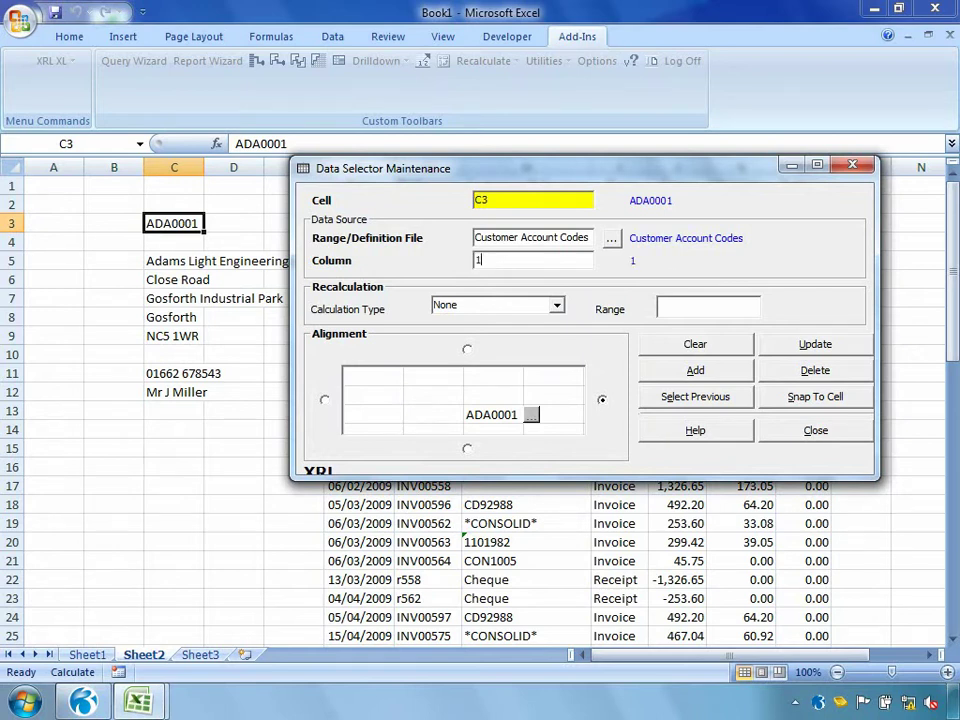
left_click(324, 400)
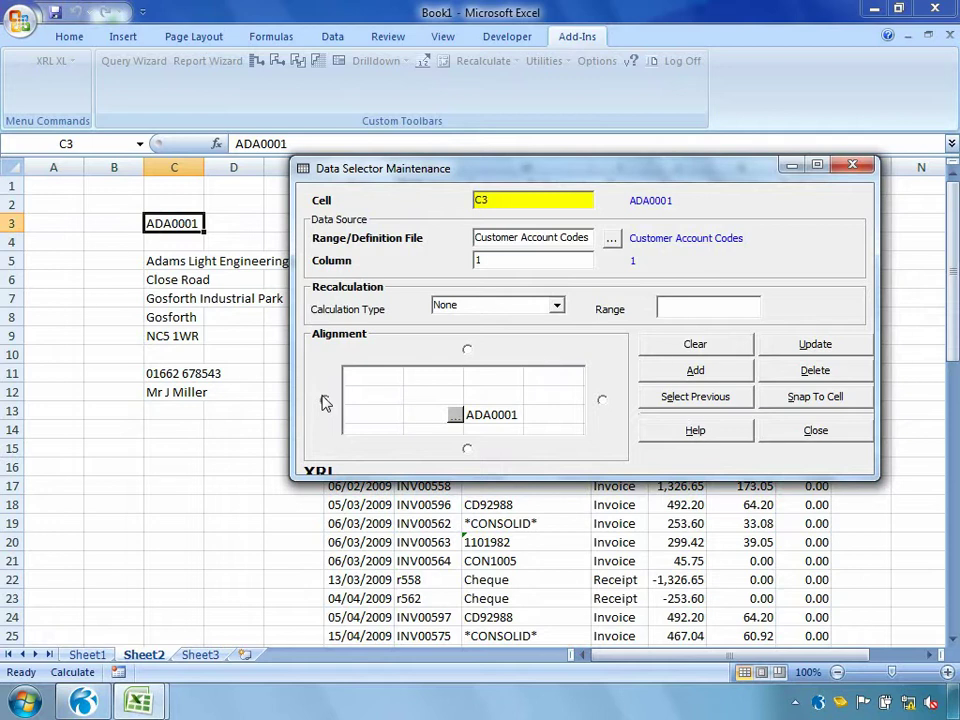
left_click(657, 376)
left_click(784, 438)
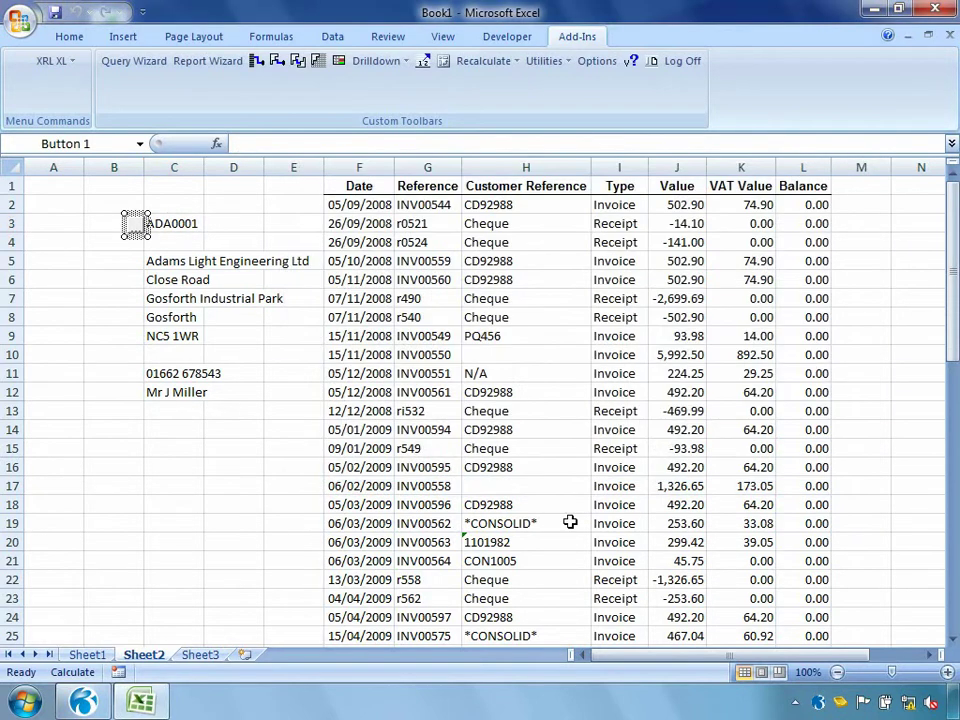
Choose Abington Hire Limited with the data selector beside C3 and recalculate the worksheet
left_click(280, 505)
left_click(138, 232)
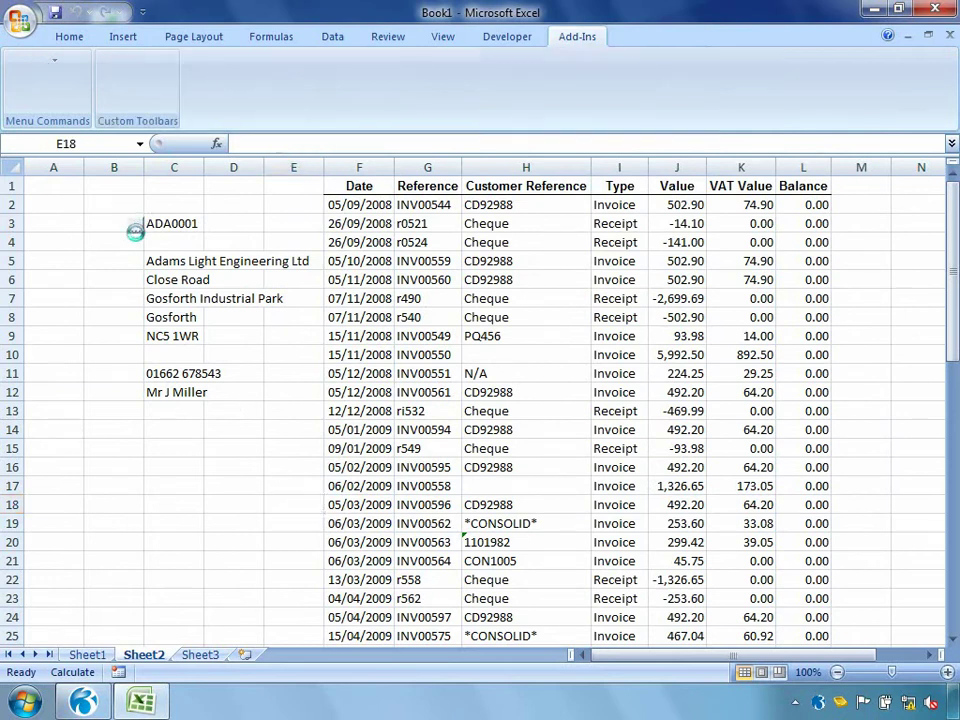
mouse_move(280, 105)
left_mouse_down()
mouse_move(279, 133)
mouse_move(279, 95)
left_mouse_up()
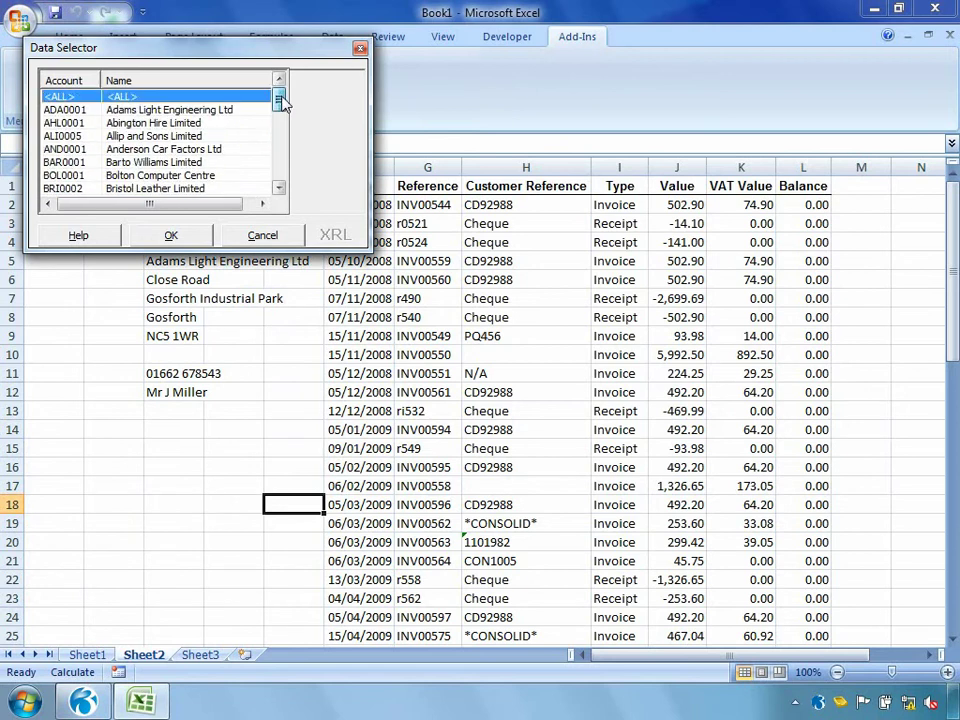
left_click(155, 123)
left_click(171, 235)
right_click(246, 353)
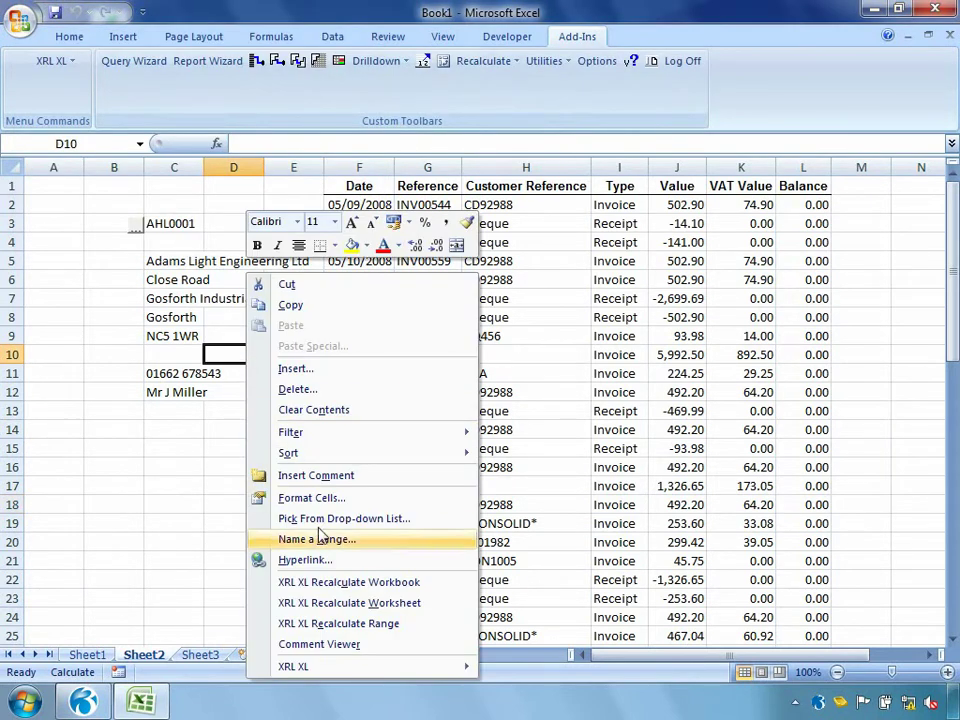
left_click(336, 603)
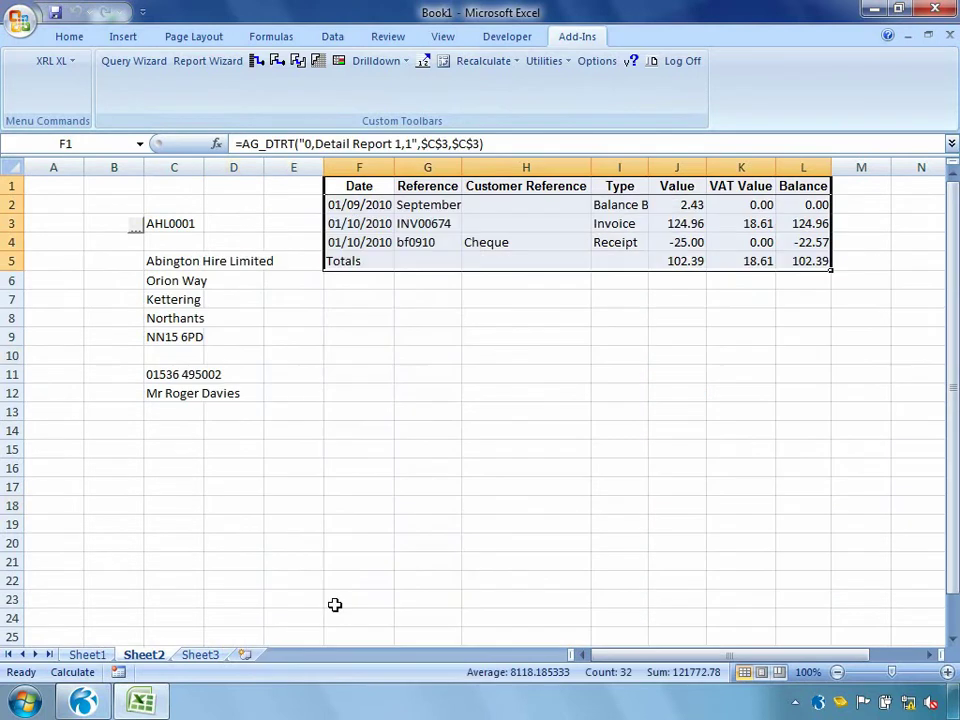
Choose Adams Light Engineering Ltd with the data selector beside C3 and recalculate the worksheet
left_click(140, 232)
double_click(155, 112)
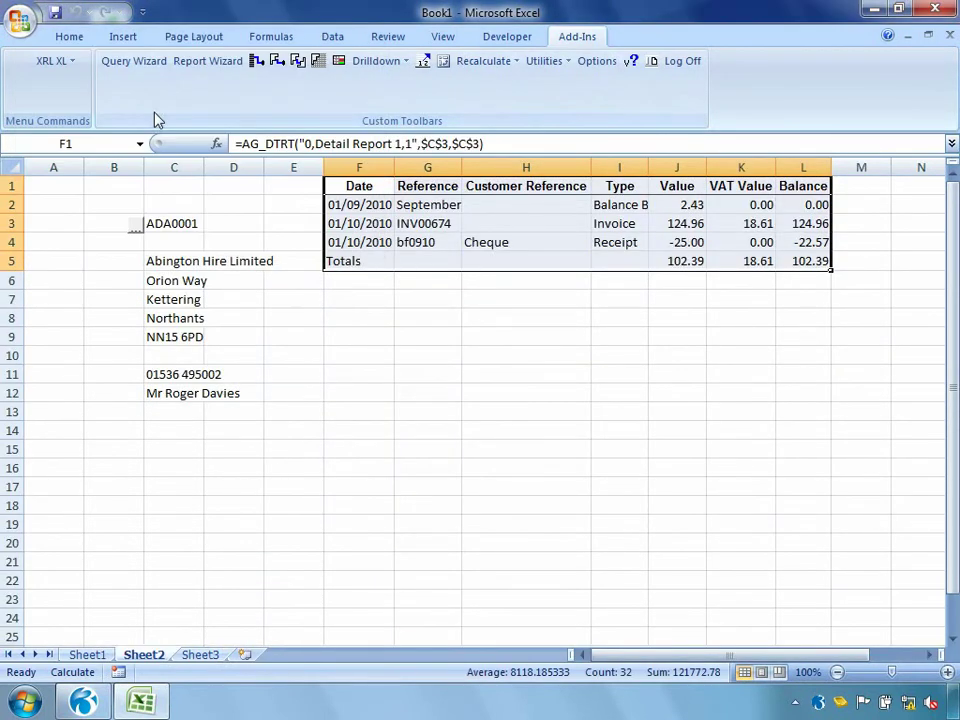
right_click(238, 393)
left_click(320, 601)
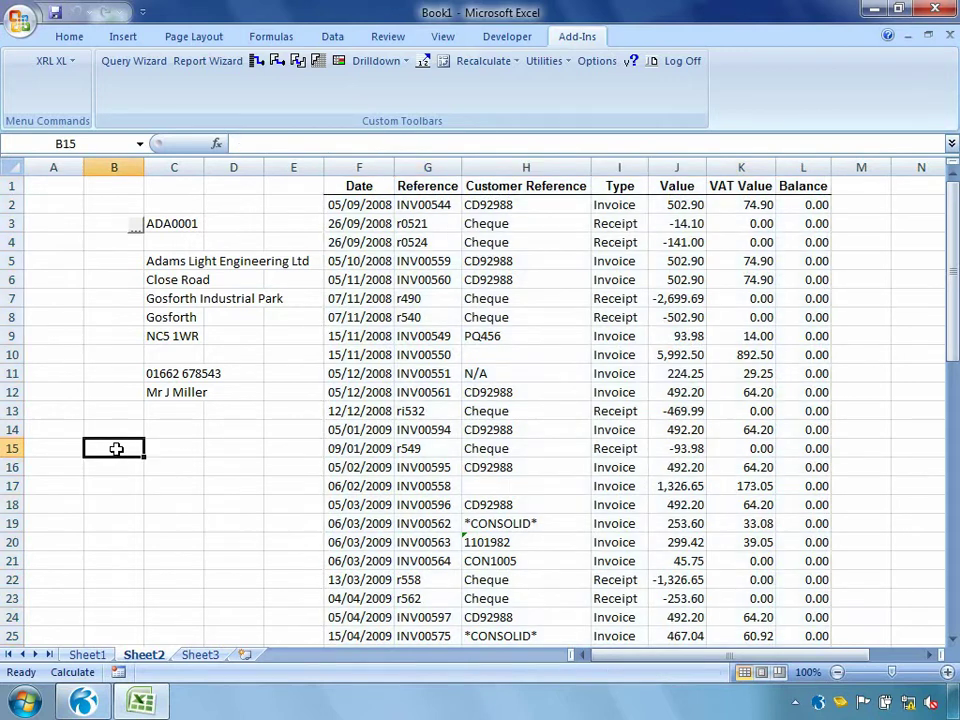
Set the calculation type of the data selector for C3 to Recalculate Worksheet and update the selector
left_click_drag(113, 447, 190, 495)
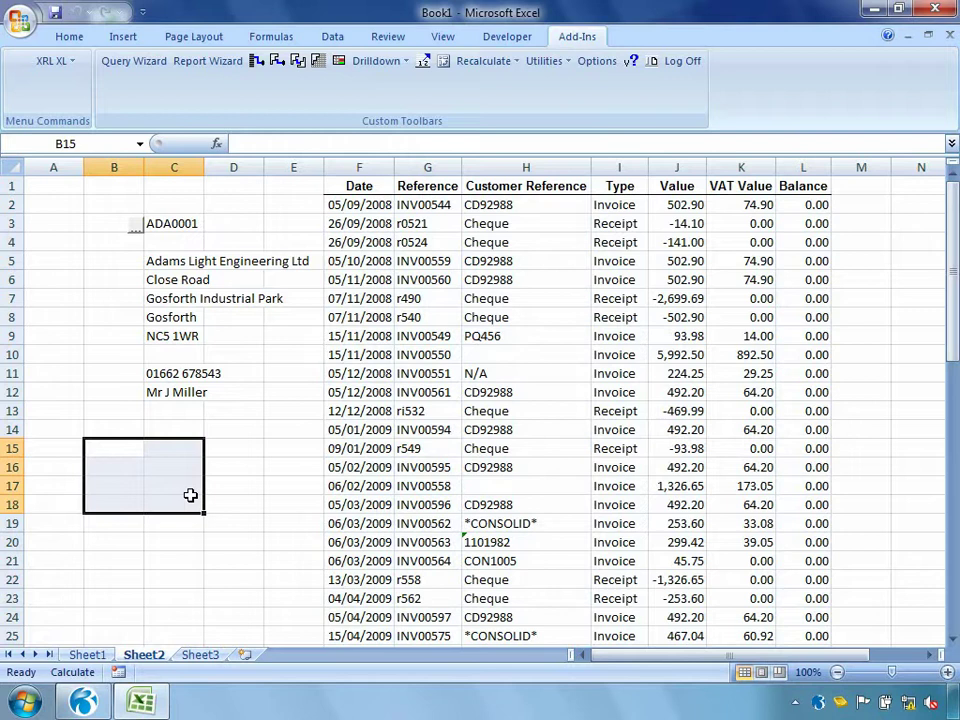
left_click(136, 232, "ctrl")
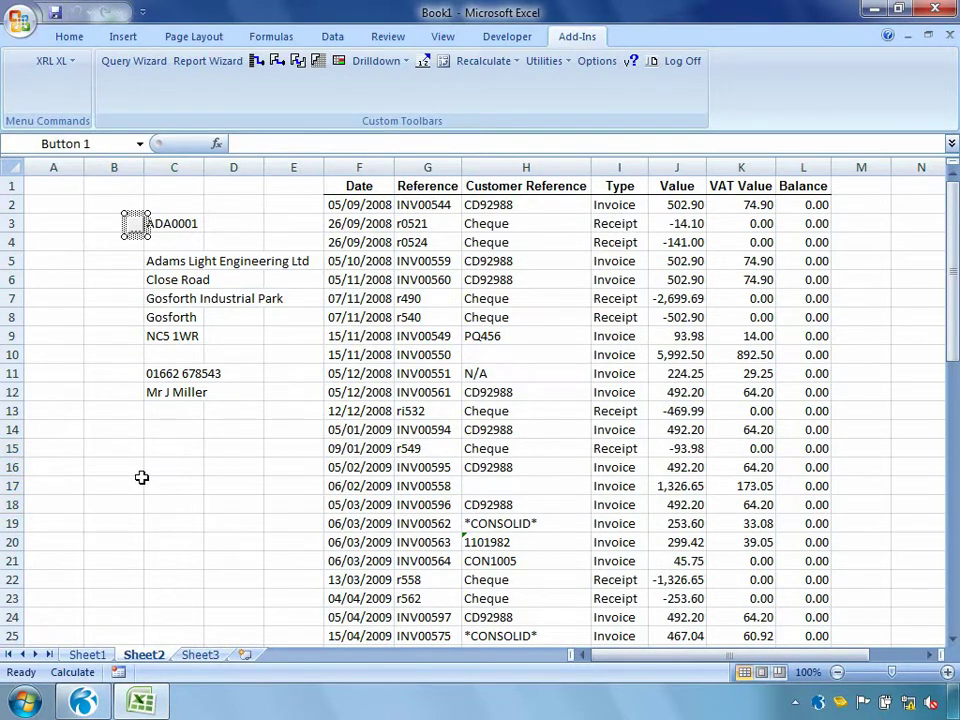
left_click(55, 60)
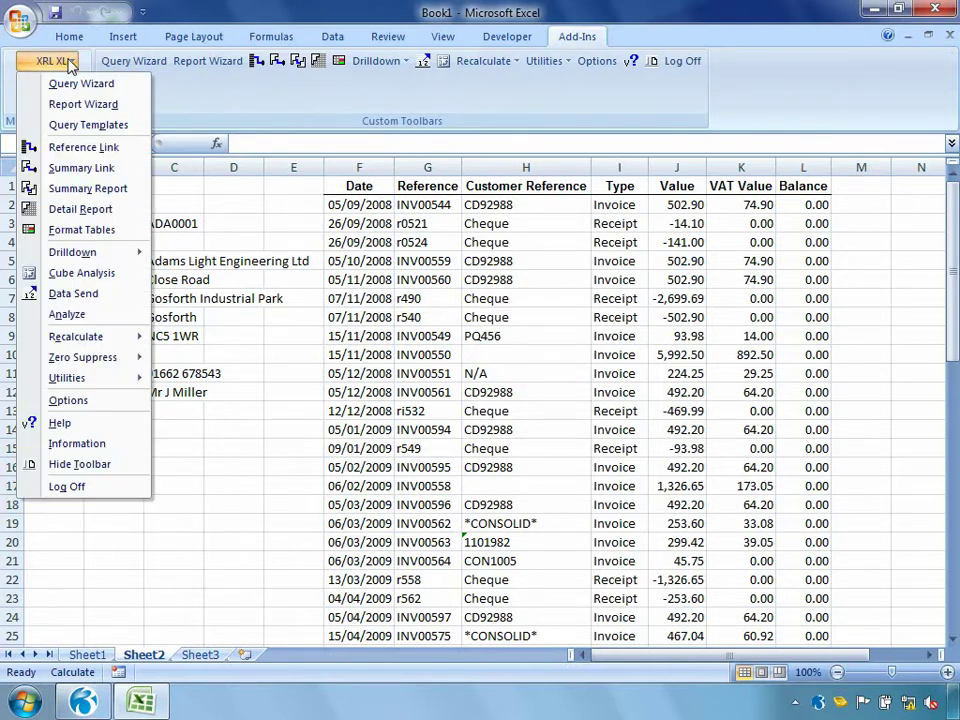
mouse_move(88, 385)
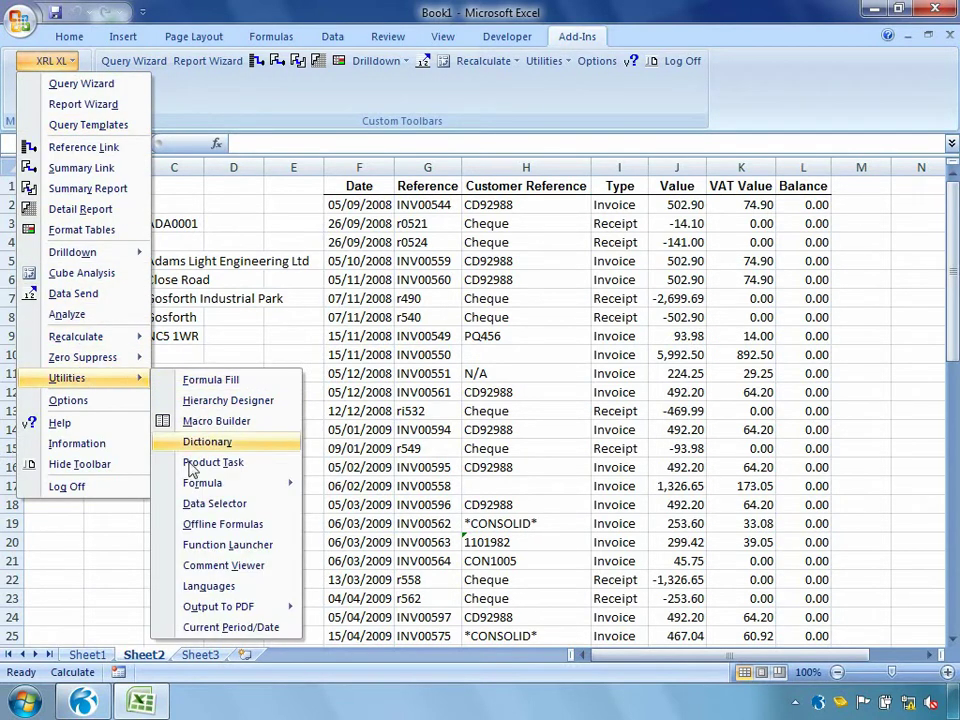
left_click(200, 505)
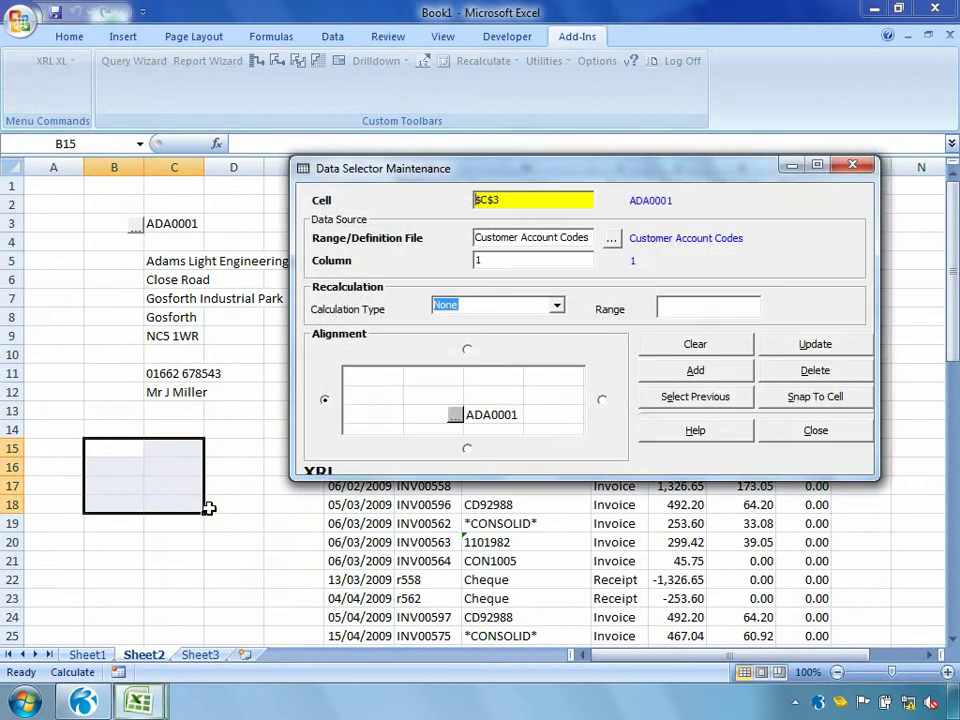
left_click(556, 305)
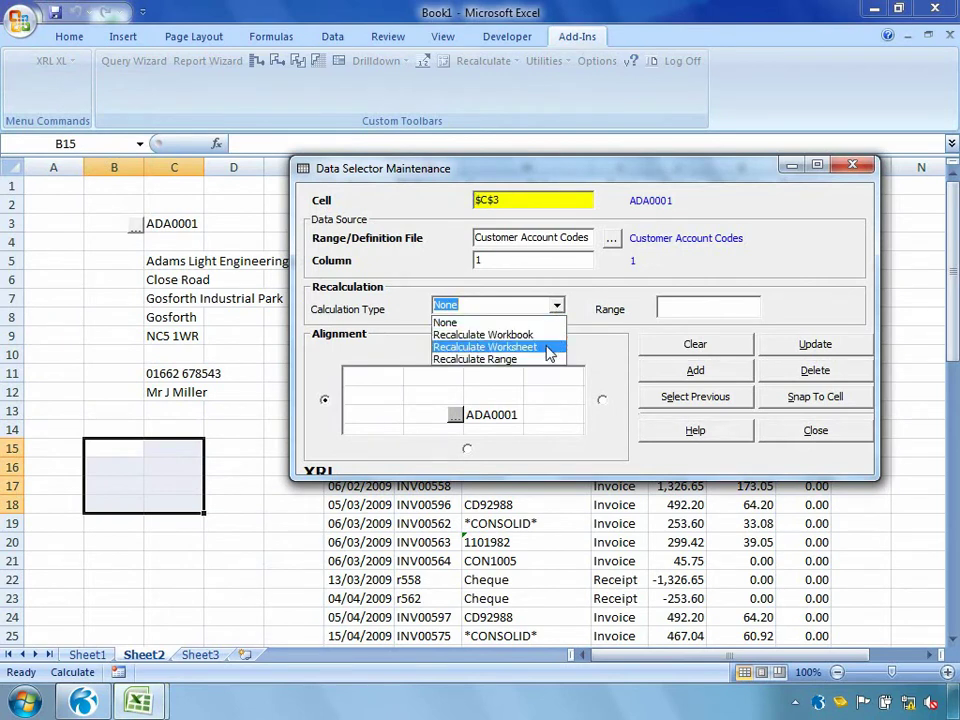
left_click(548, 352)
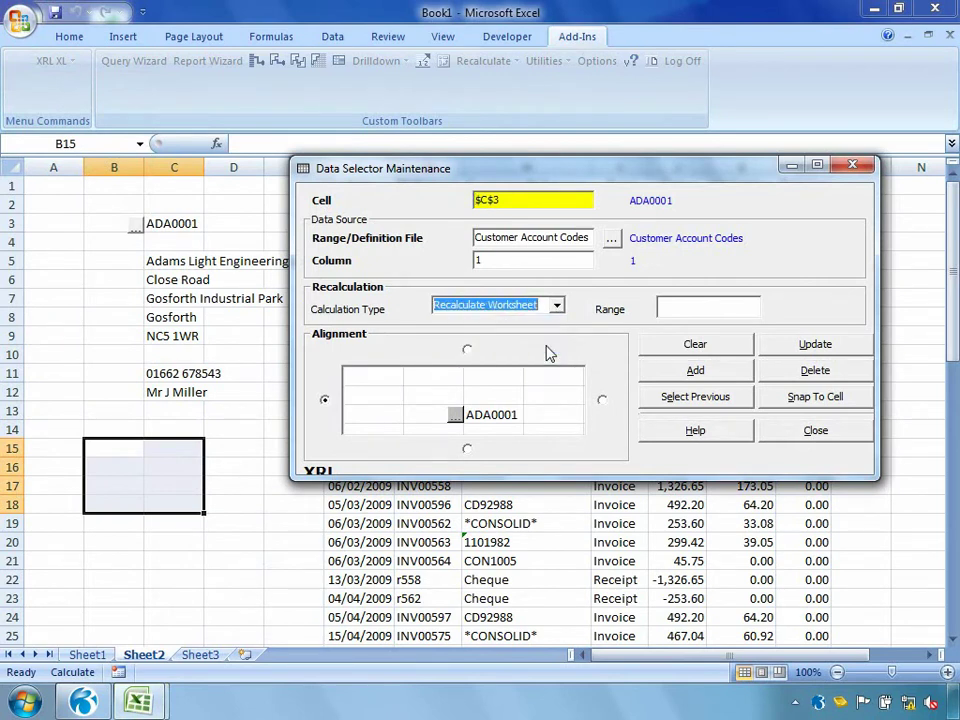
left_click(766, 344)
left_click(812, 432)
left_click(234, 523)
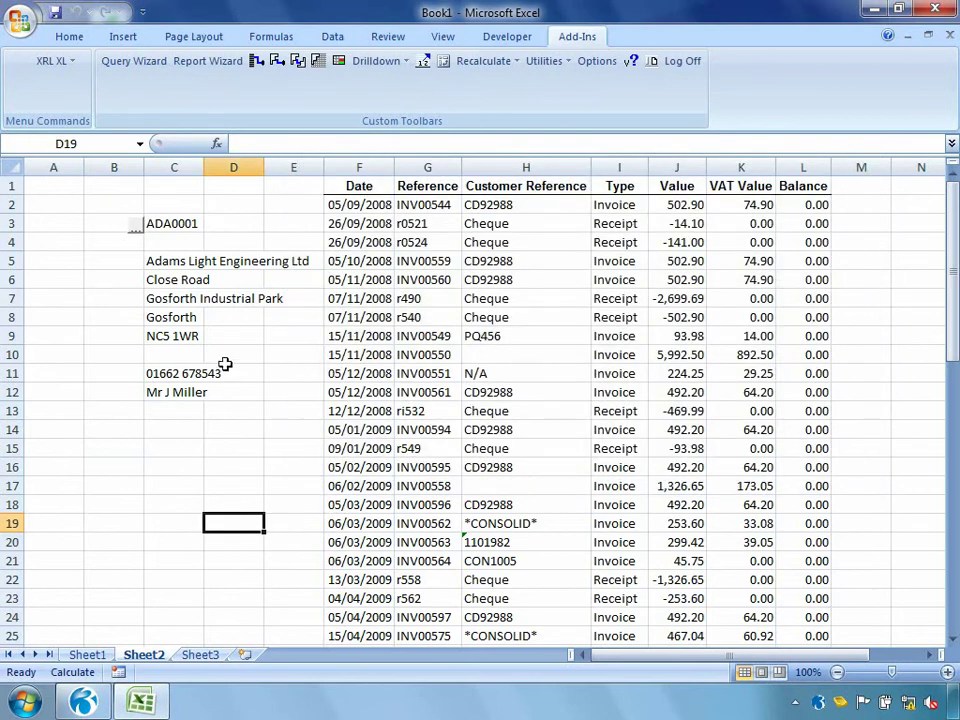
Choose Anderson Car Factors Ltd, Adams Light Engineering Ltd and finally Abington Hire Limited with the data selector beside C3
left_click(136, 226)
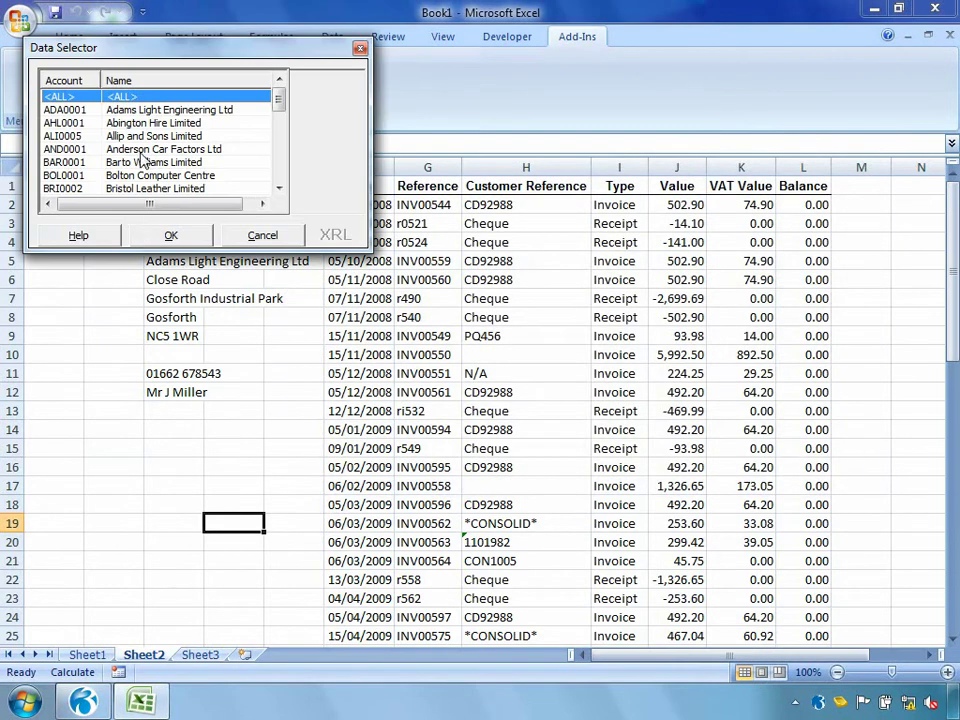
double_click(138, 147)
left_click(134, 224)
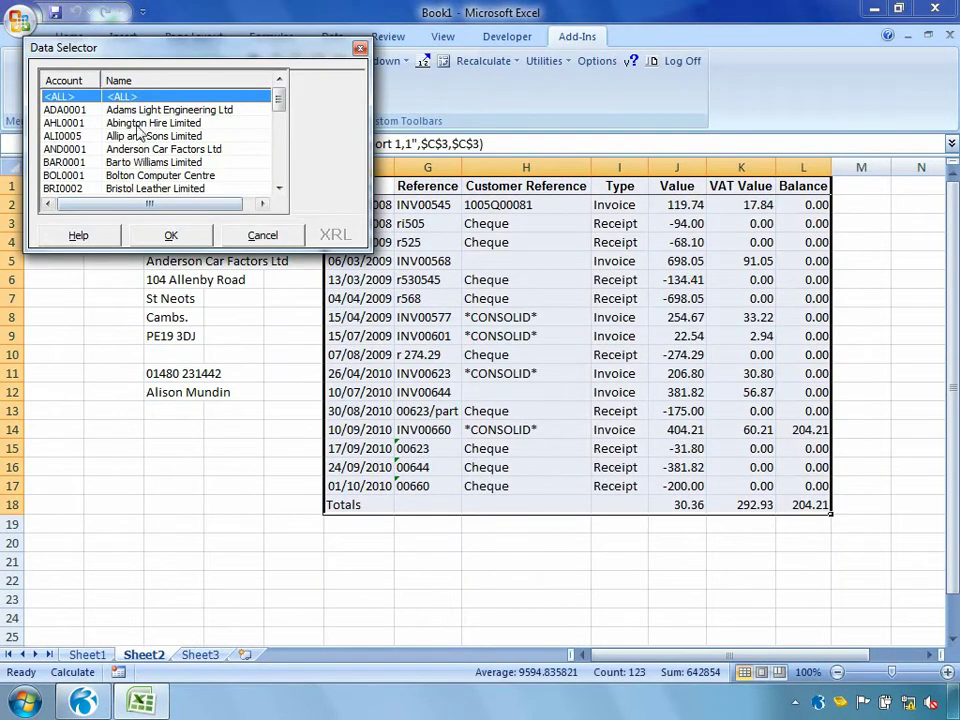
left_click(138, 110)
double_click(138, 110)
left_click(134, 224)
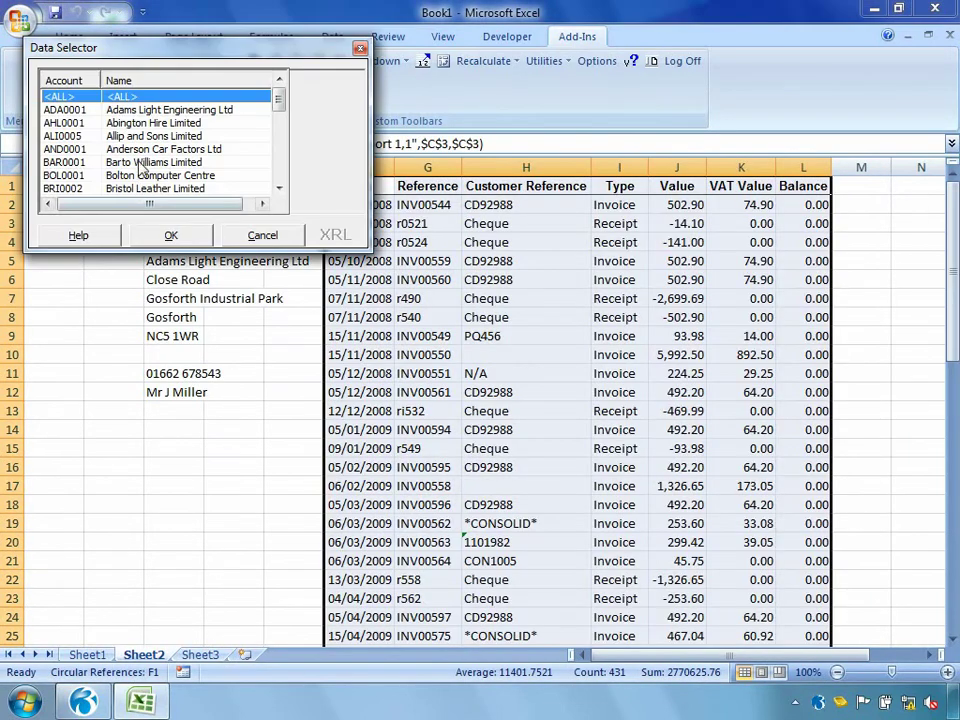
double_click(143, 124)
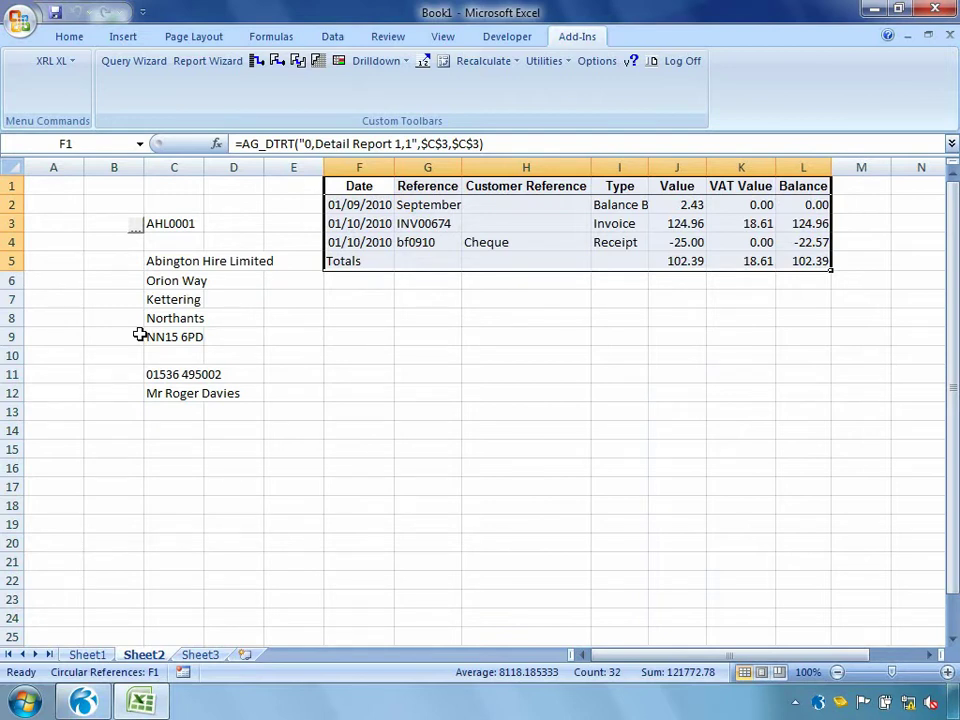
Start a Cube Analysis on Sheet3 with the Sales table SH / History (SL)
left_click(216, 657)
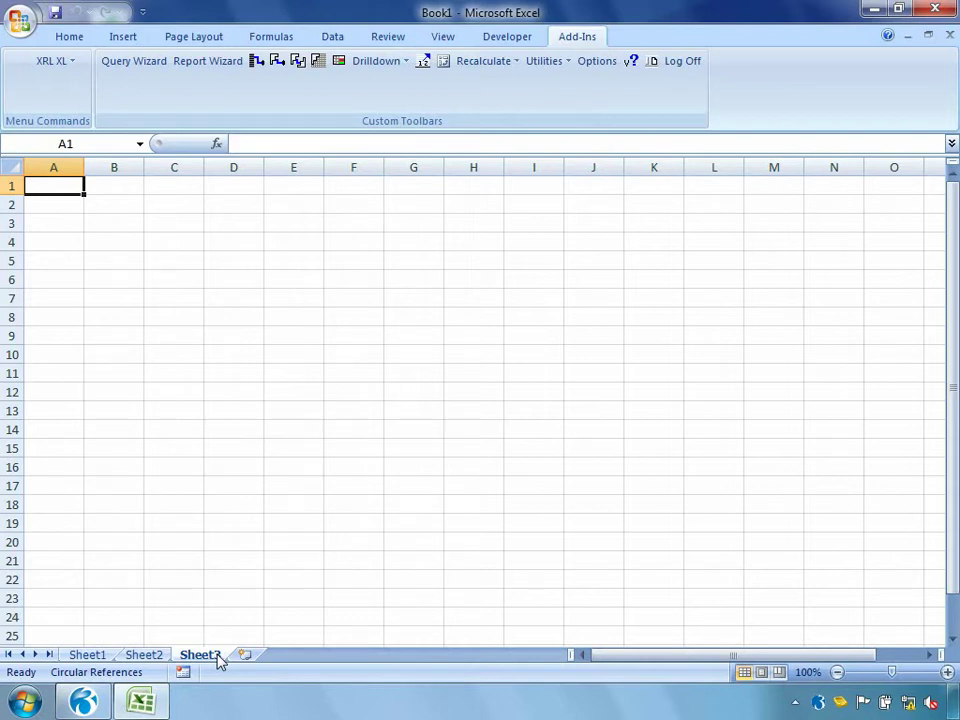
left_click(68, 66)
left_click(66, 276)
double_click(171, 269)
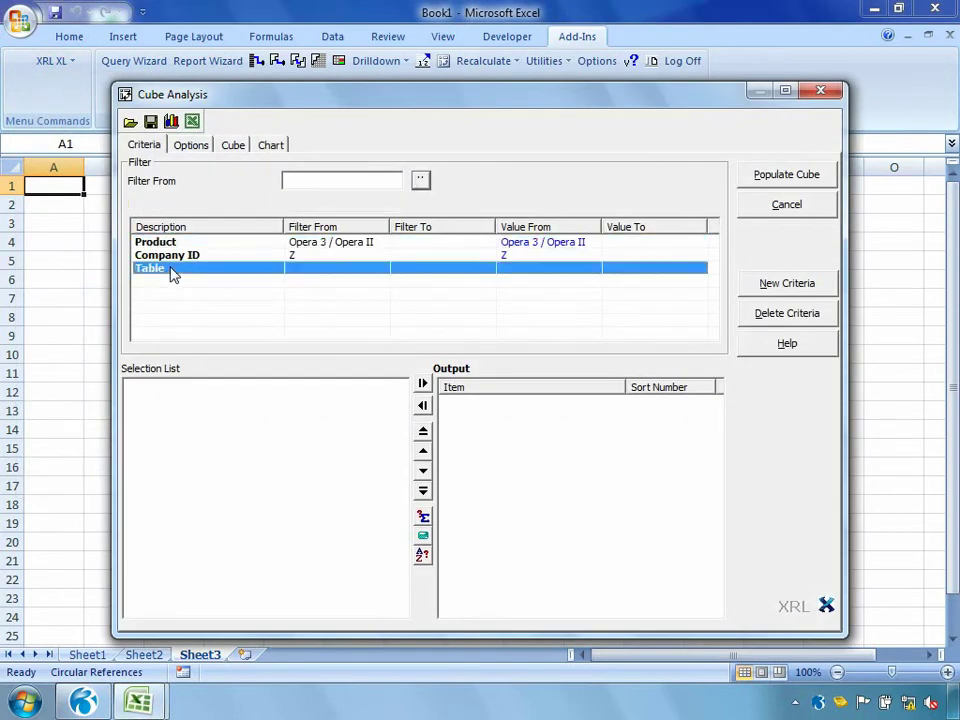
left_click(200, 224)
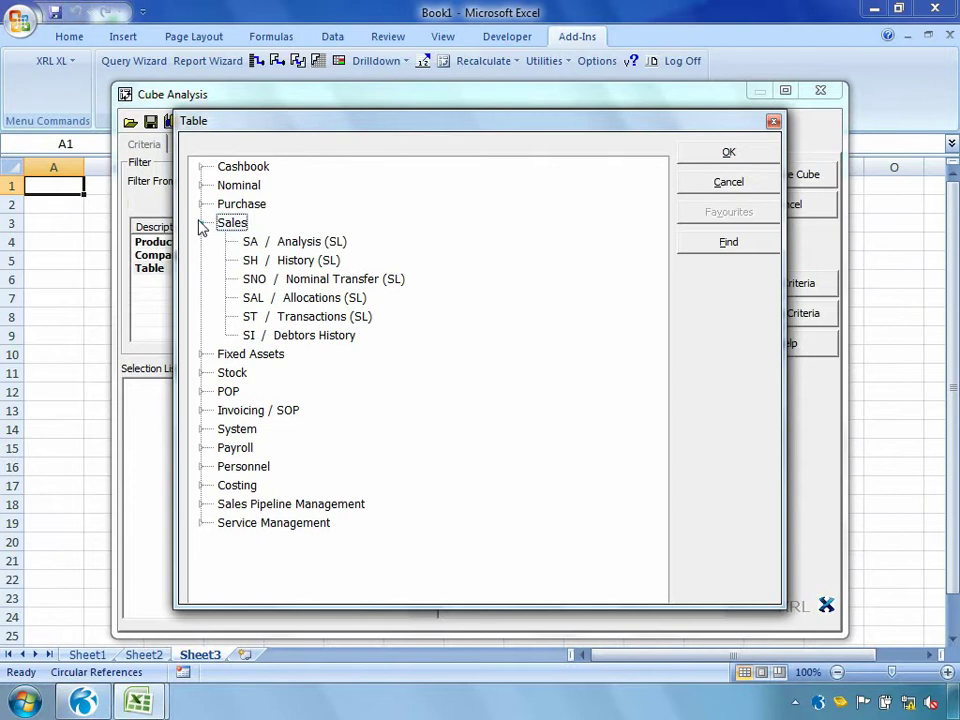
double_click(297, 262)
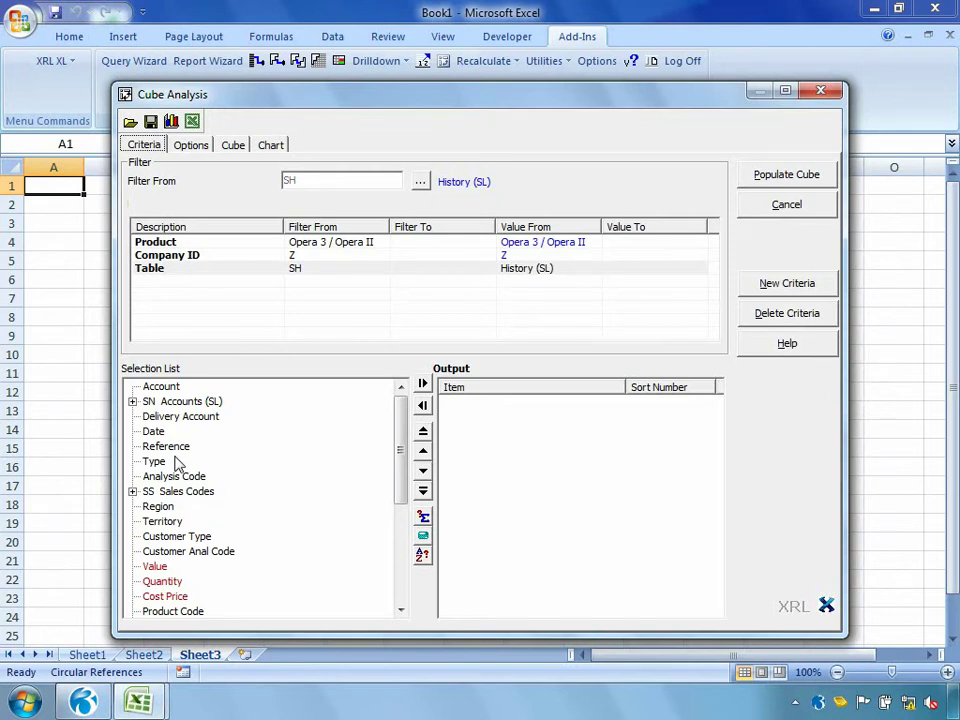
Add the Account, Date, Region, Territory and Value fields to the cube's output
double_click(160, 387)
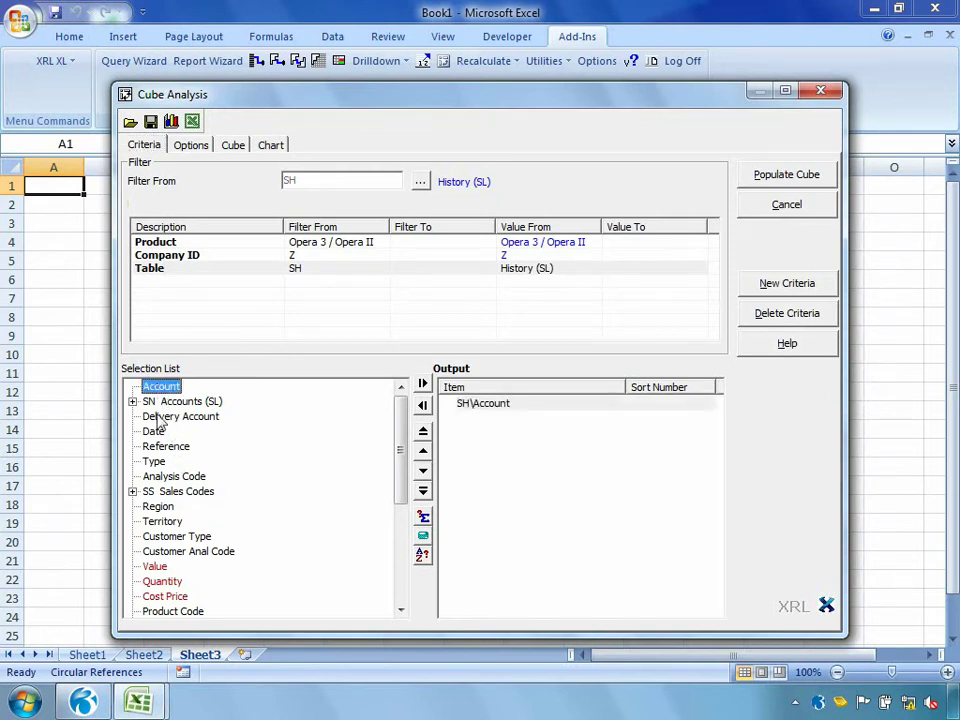
double_click(153, 431)
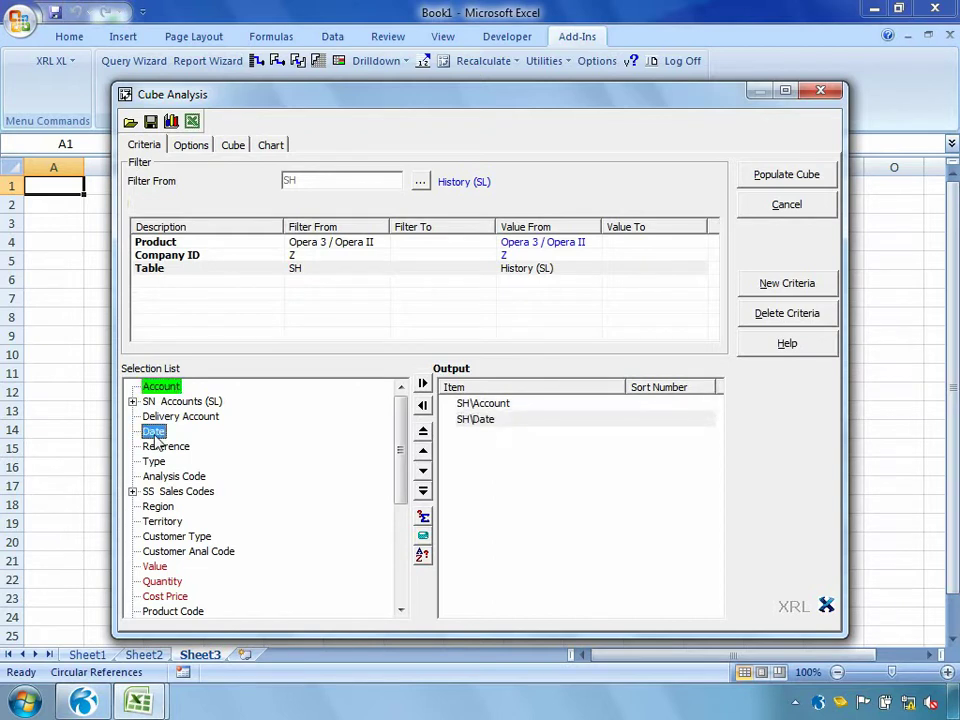
double_click(158, 507)
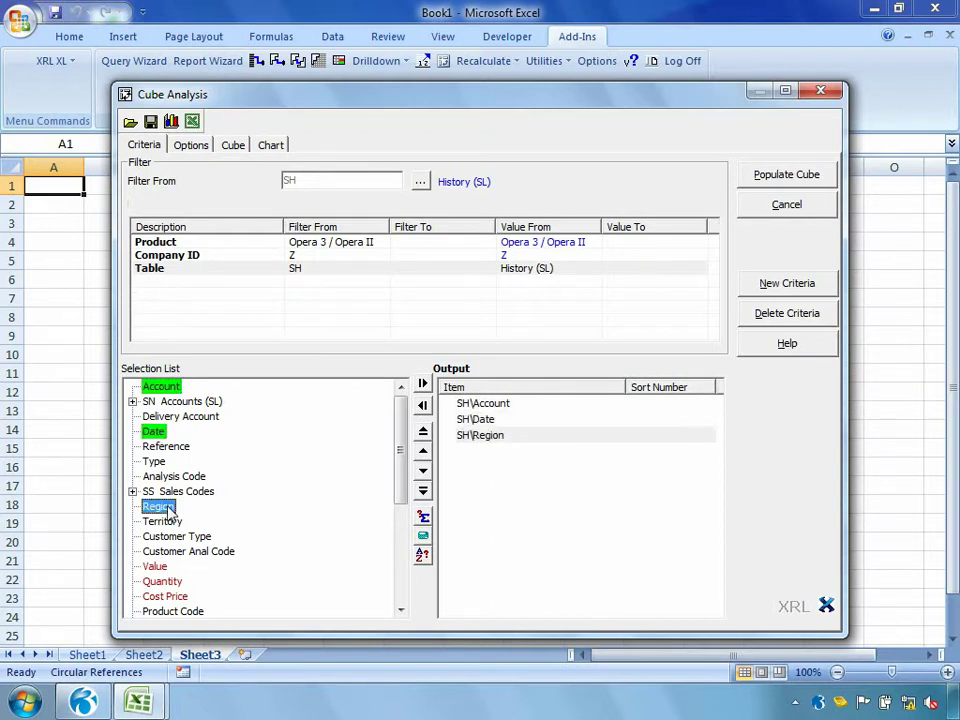
double_click(165, 522)
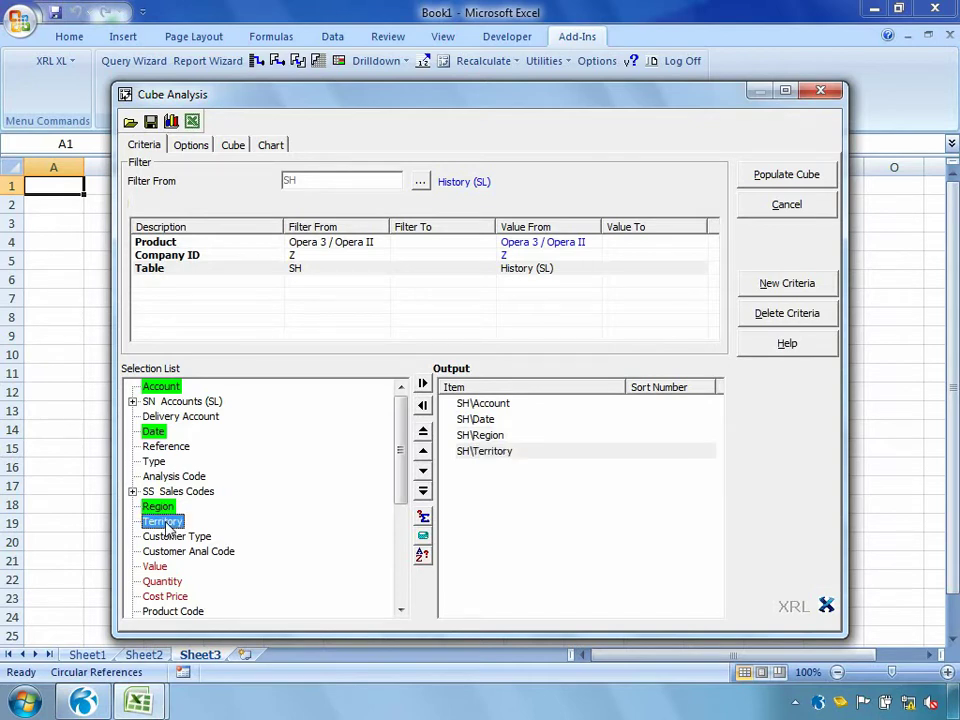
double_click(155, 567)
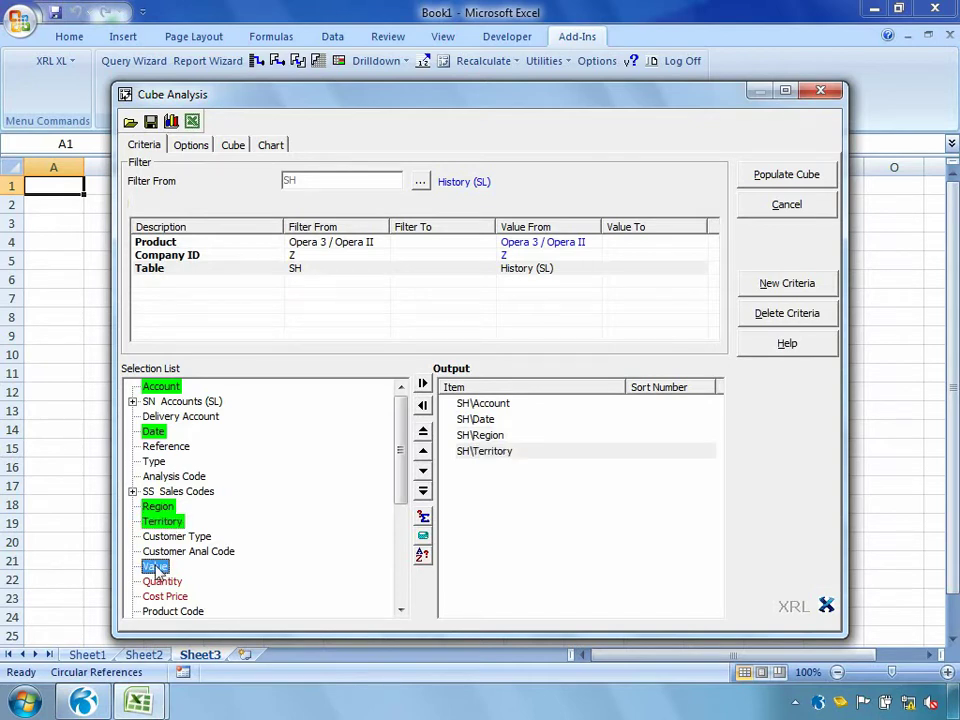
Add the Stock Reference field from CN Names (Stk) to the cube's output
left_click(400, 611)
left_click(400, 611)
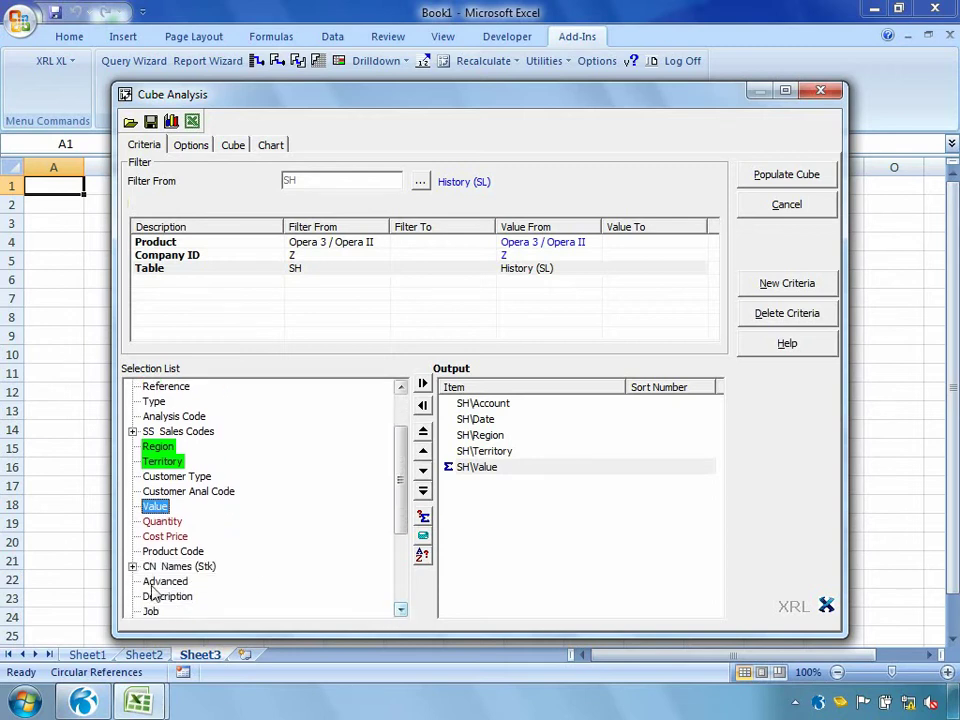
left_click(132, 566)
left_click(187, 583)
double_click(186, 582)
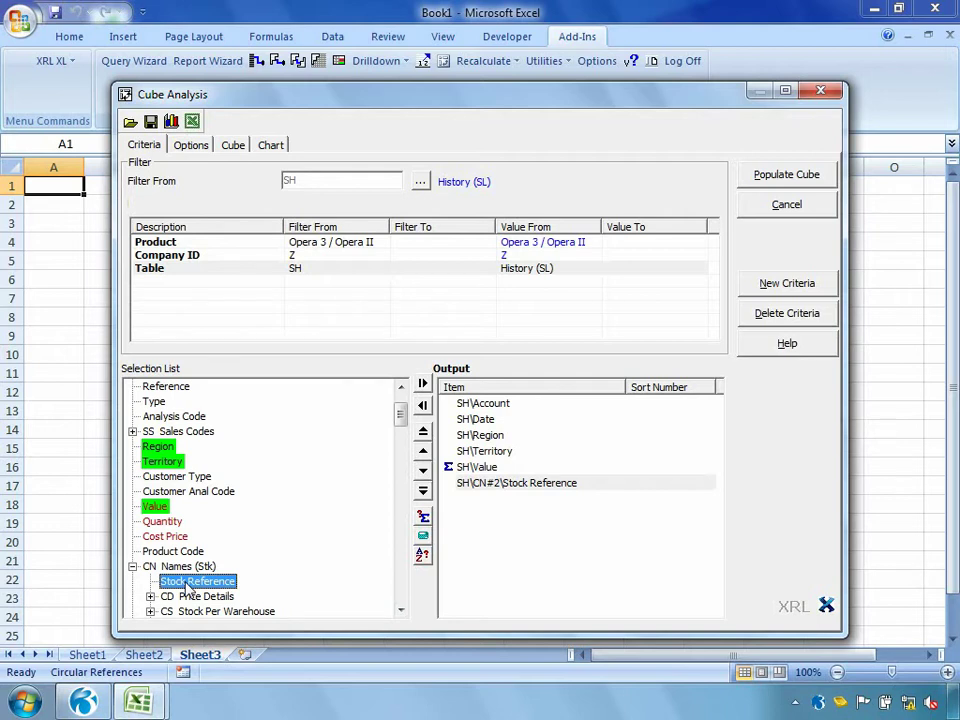
Split the cube's Date dimension into Year and Month and populate the cube
left_click(192, 148)
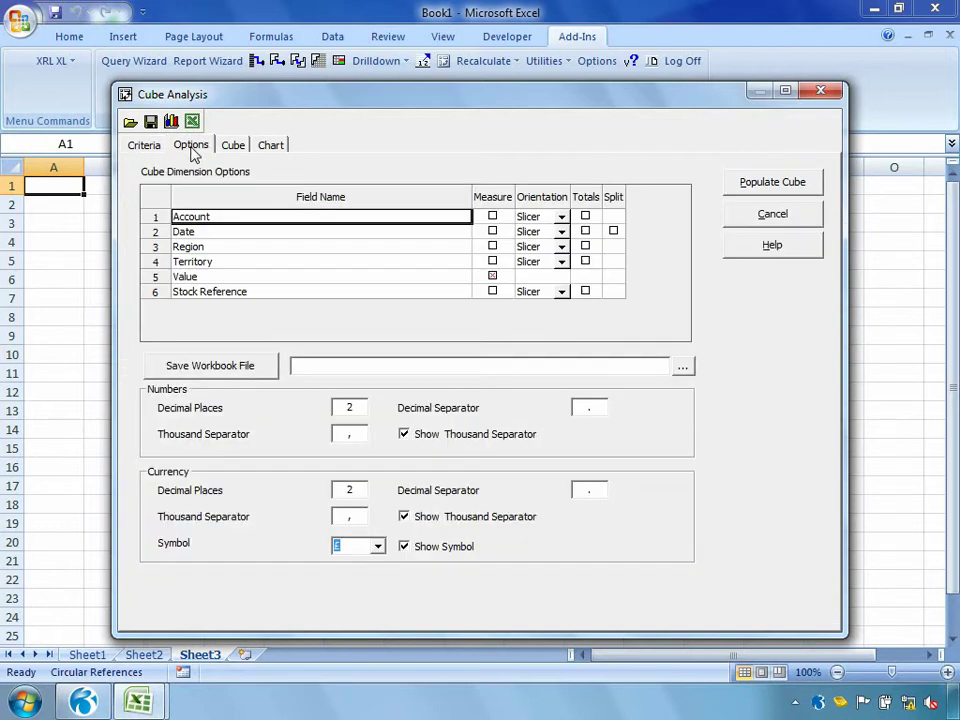
left_click(208, 231)
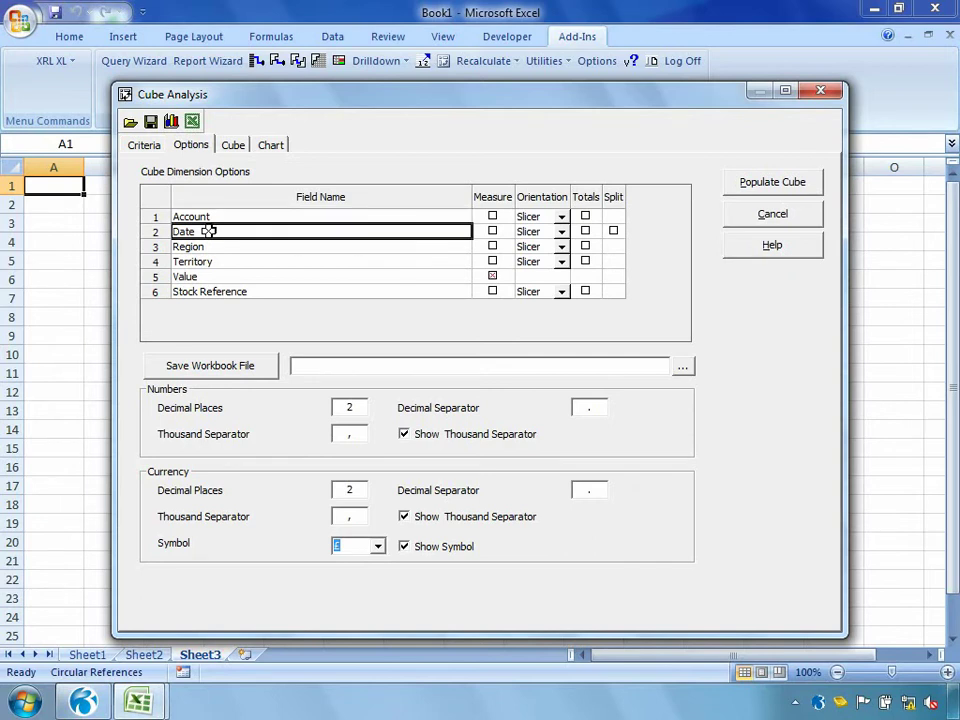
left_click(614, 234)
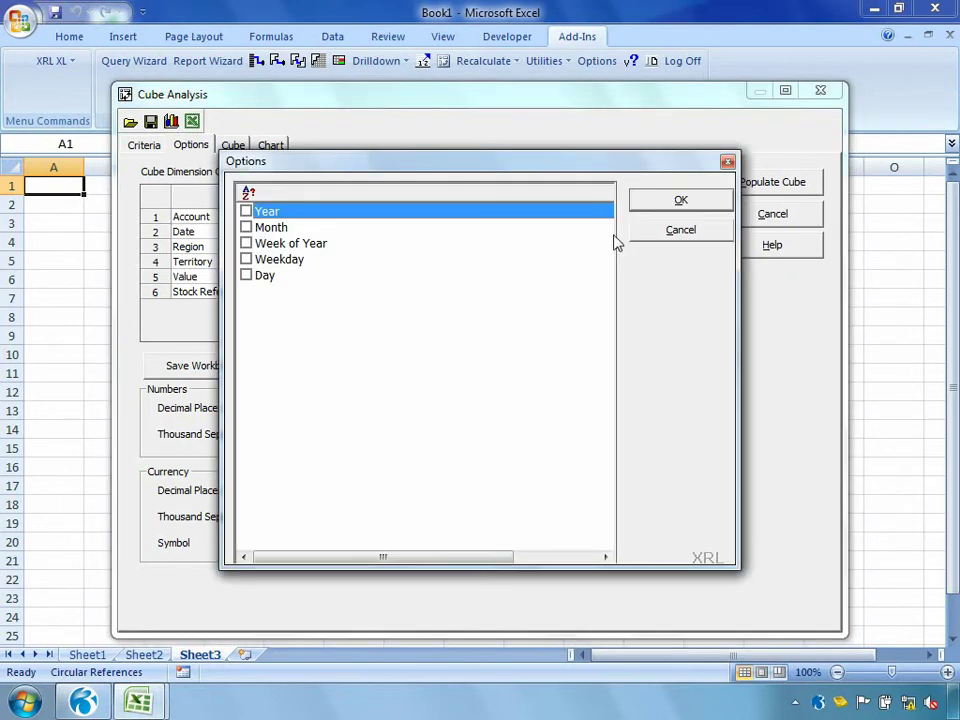
left_click(247, 212)
left_click(247, 228)
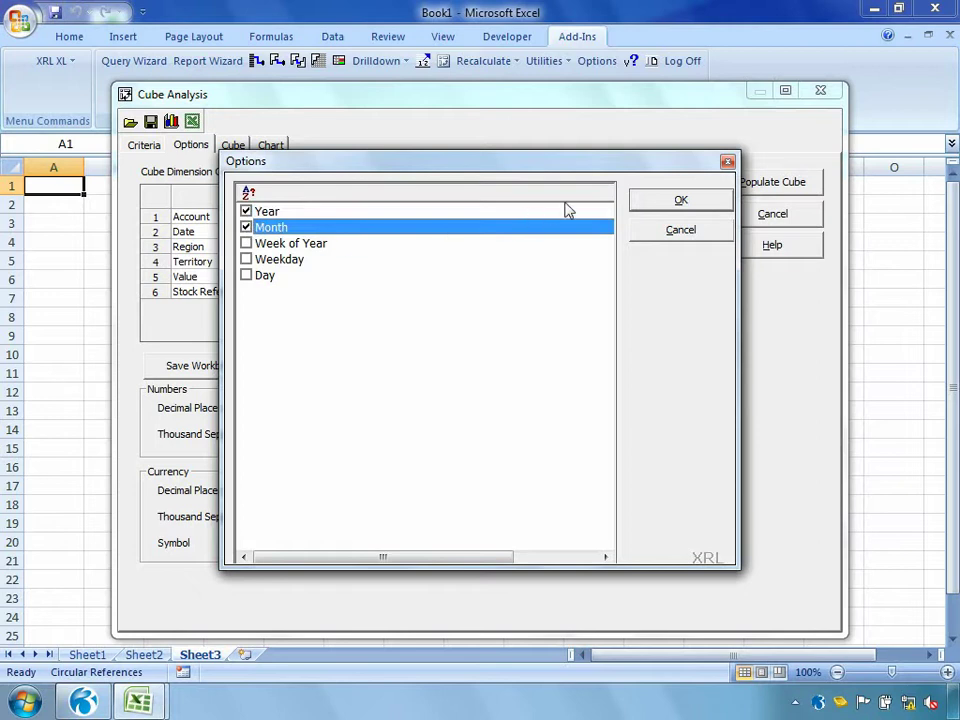
left_click(638, 202)
left_click(748, 185)
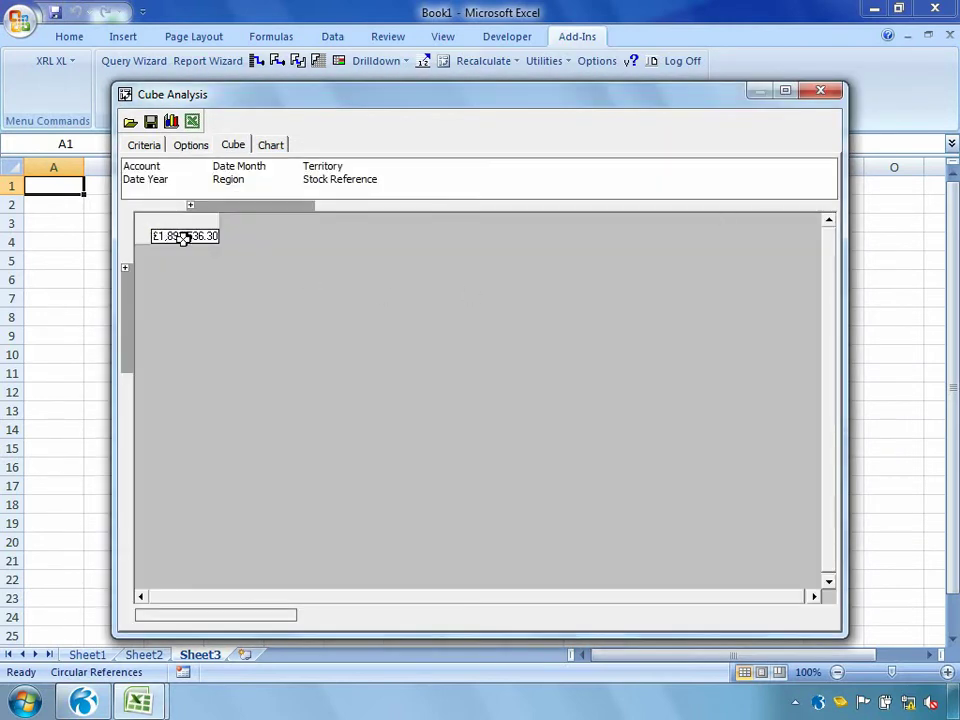
Arrange the cube with Region across the columns and Date Month down the rows
left_click(184, 237)
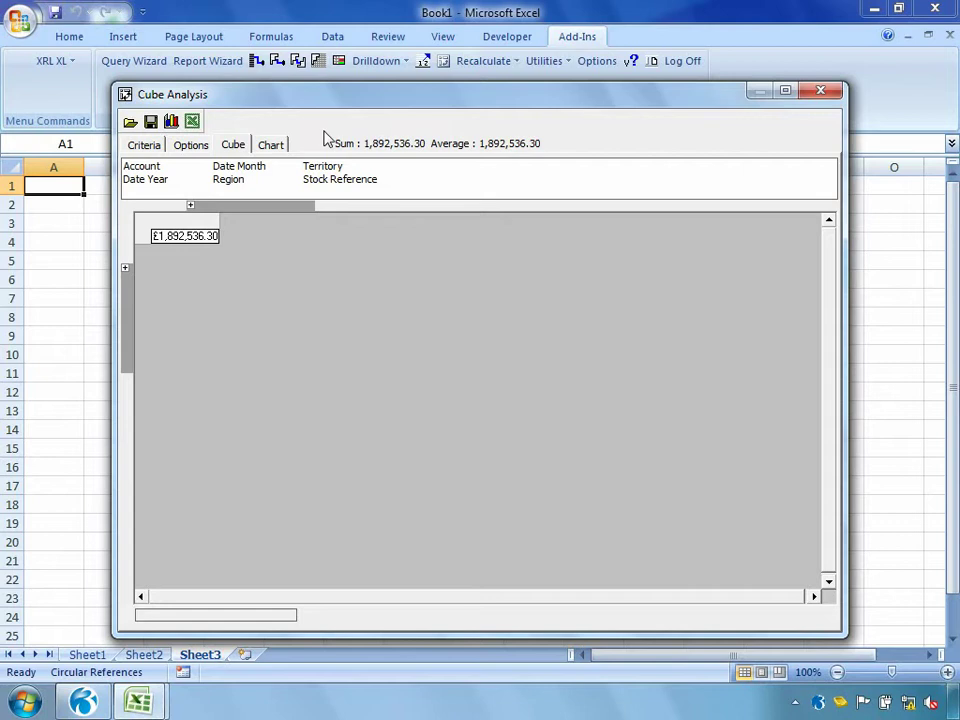
left_click_drag(236, 182, 242, 212)
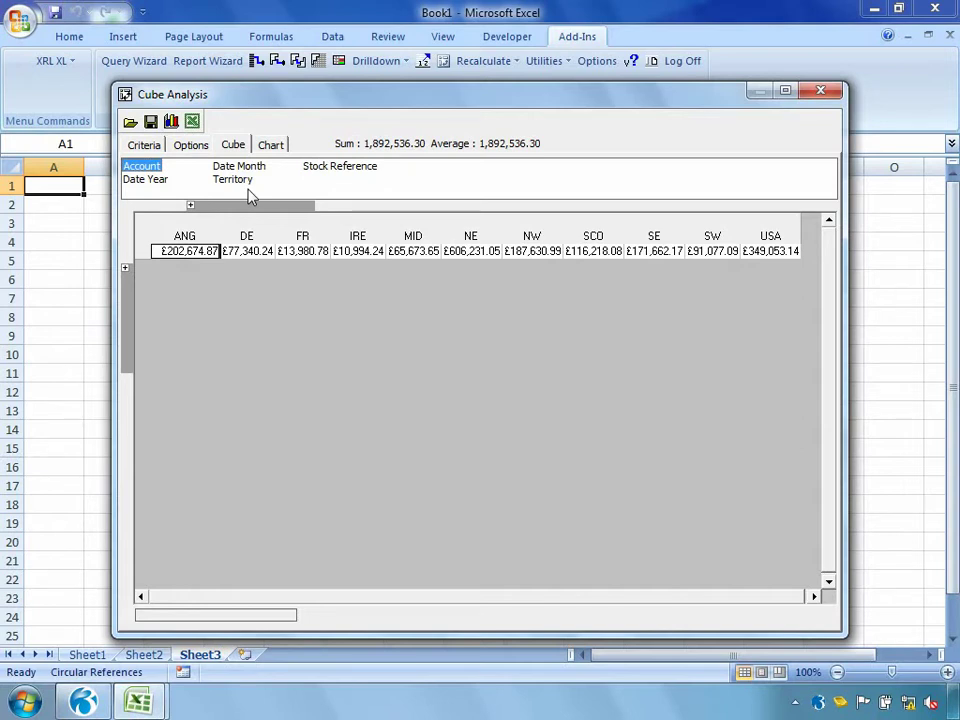
left_click_drag(241, 168, 129, 305)
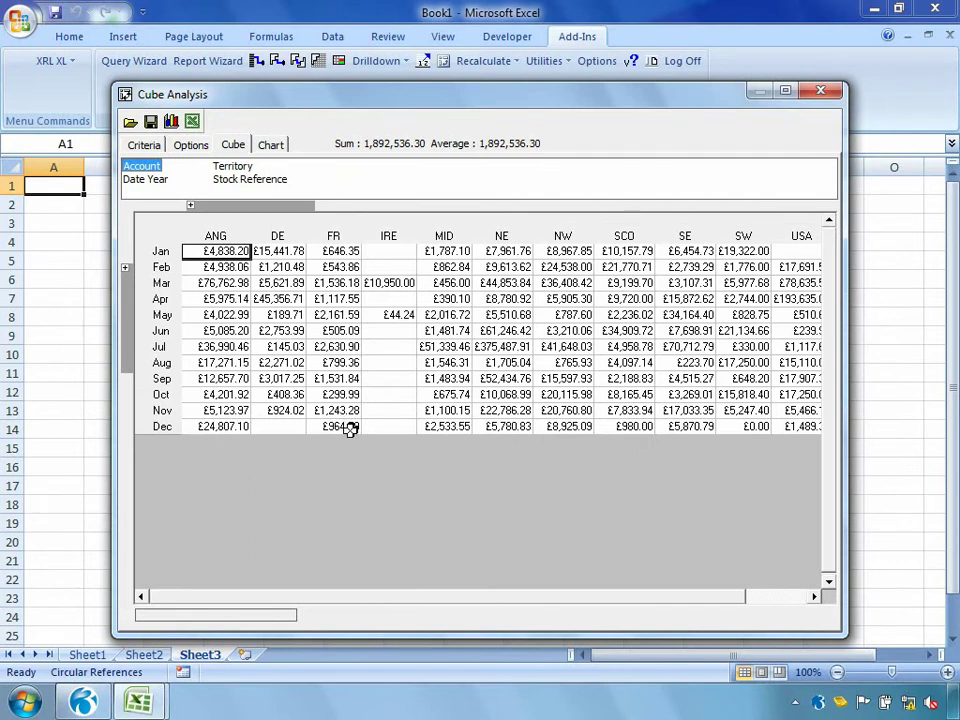
Chart the NE region's sales from Jan to Dec and drill down on the Jul bar to its transactions
left_click_drag(484, 251, 488, 425)
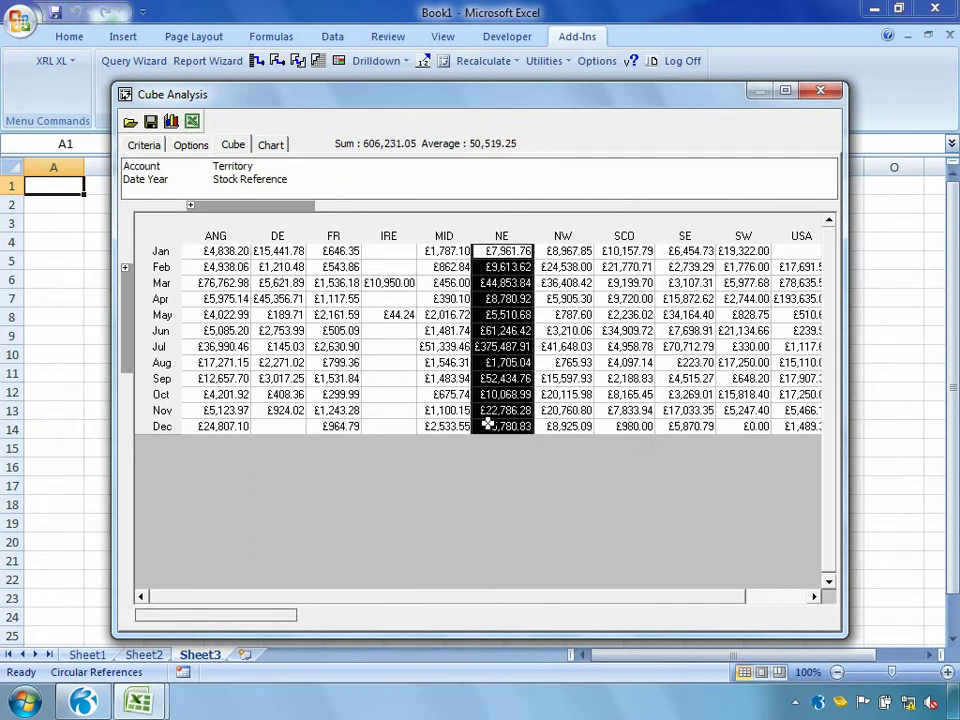
left_click(271, 145)
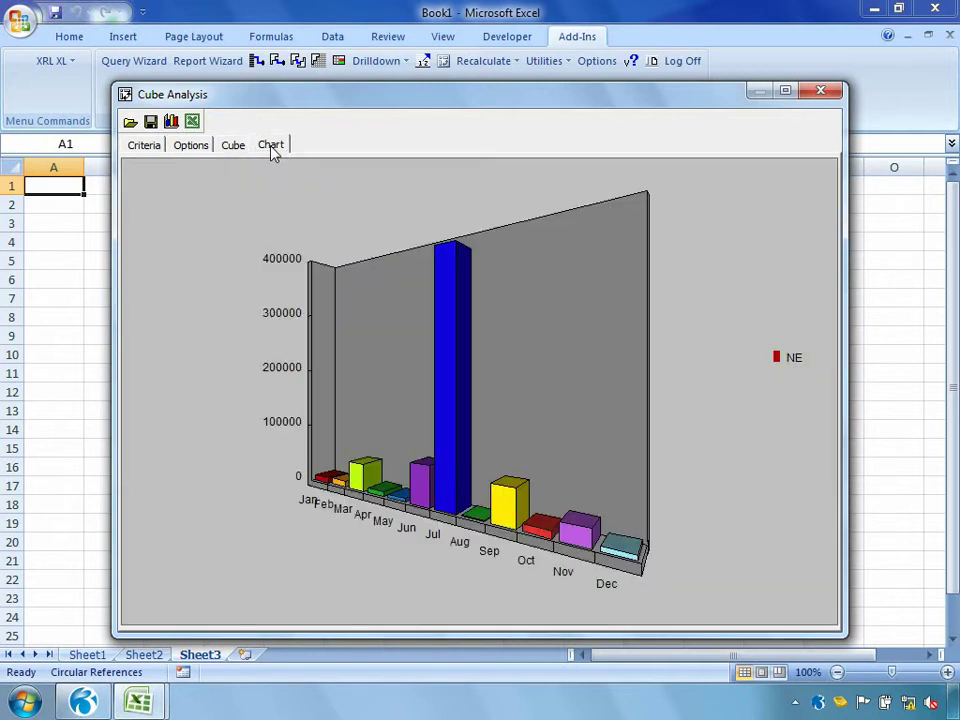
right_click(445, 410)
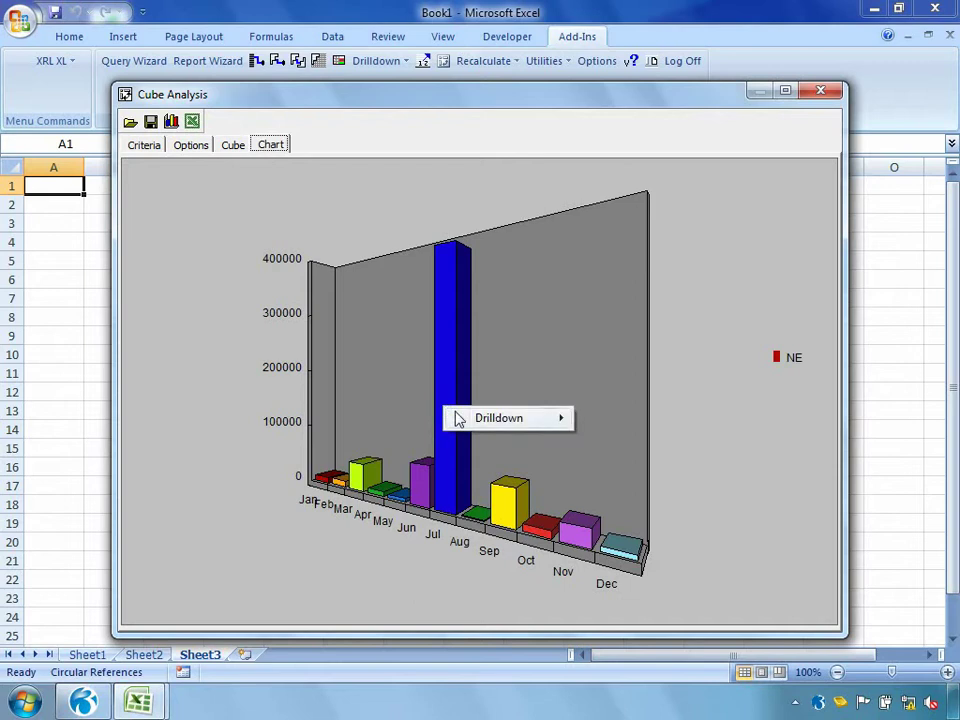
mouse_move(481, 419)
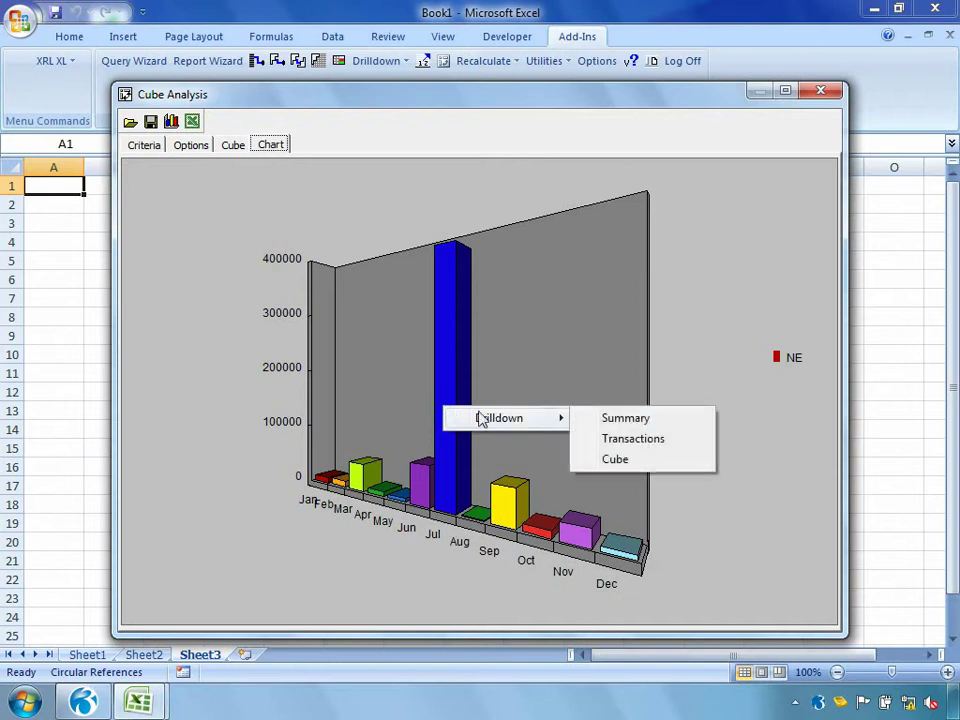
left_click(610, 440)
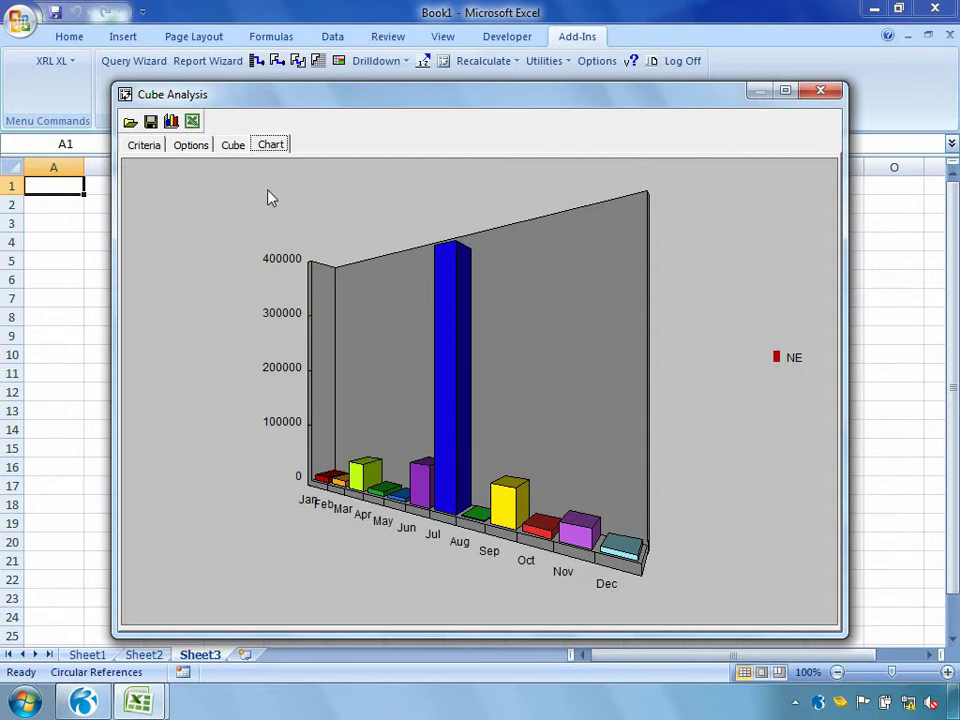
Return to the cube, nest Date Month under Date Year in the rows, and expand 2005, 2007 and 2008
left_click(232, 146)
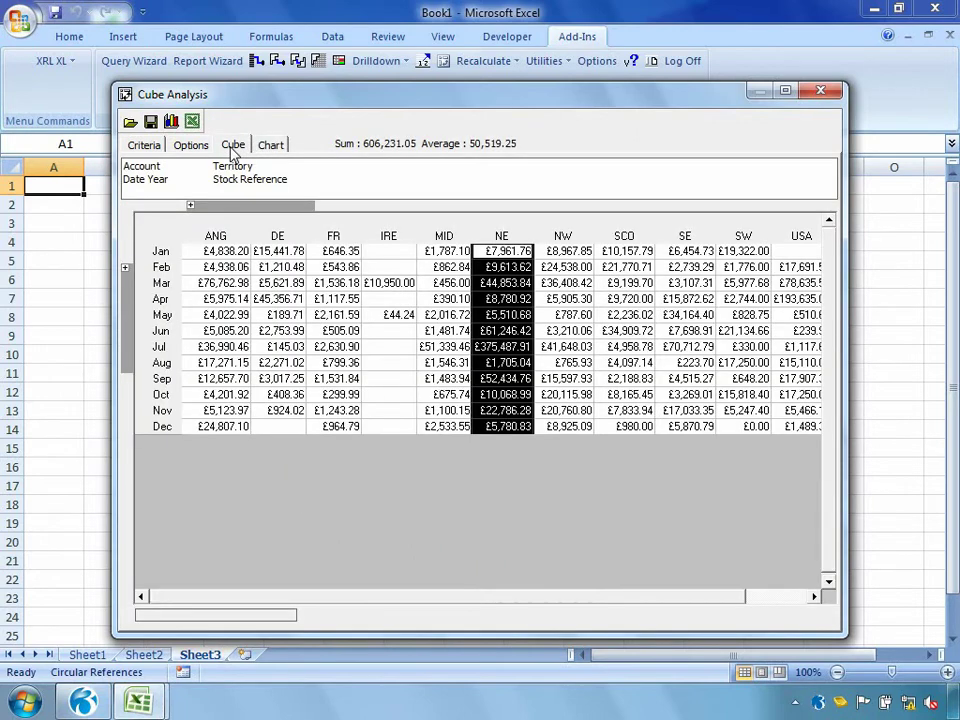
left_click(155, 186)
left_click_drag(155, 186, 146, 339)
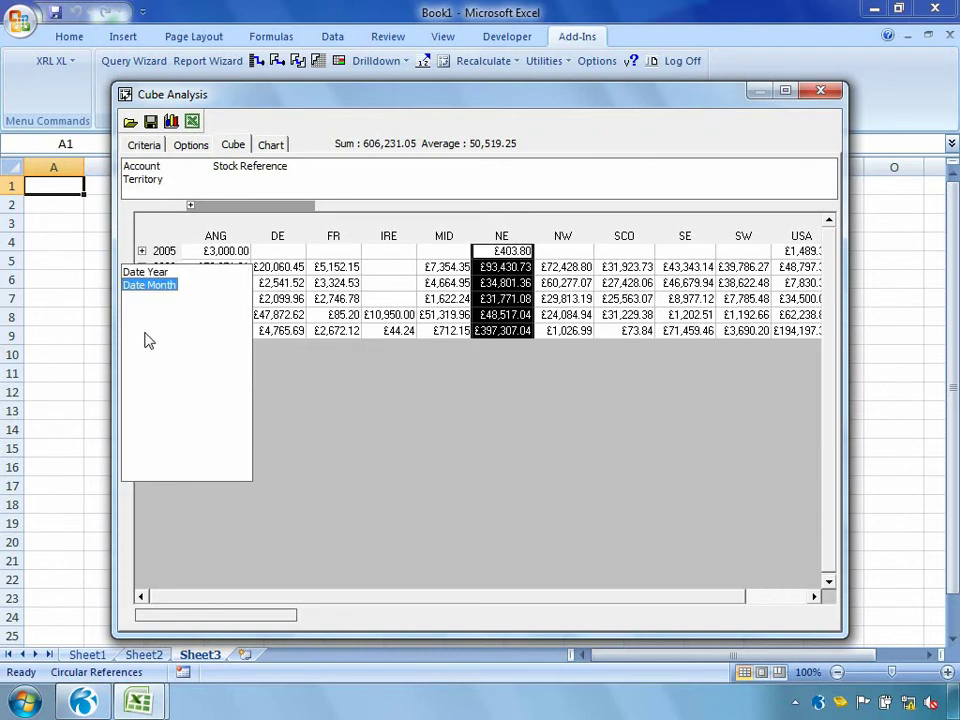
left_click(141, 251)
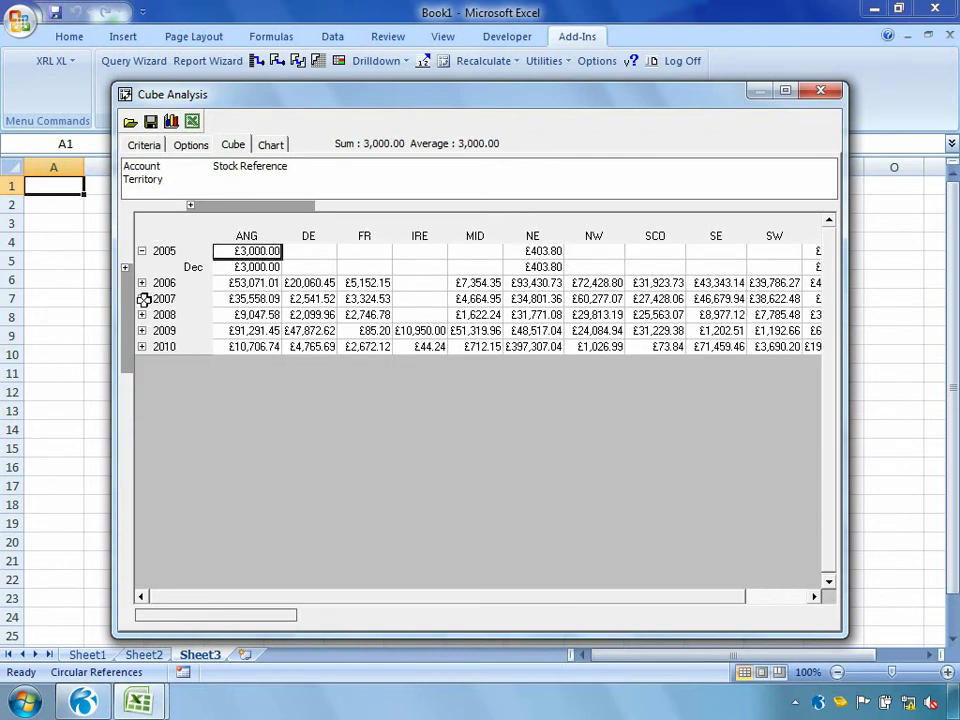
left_click(141, 299)
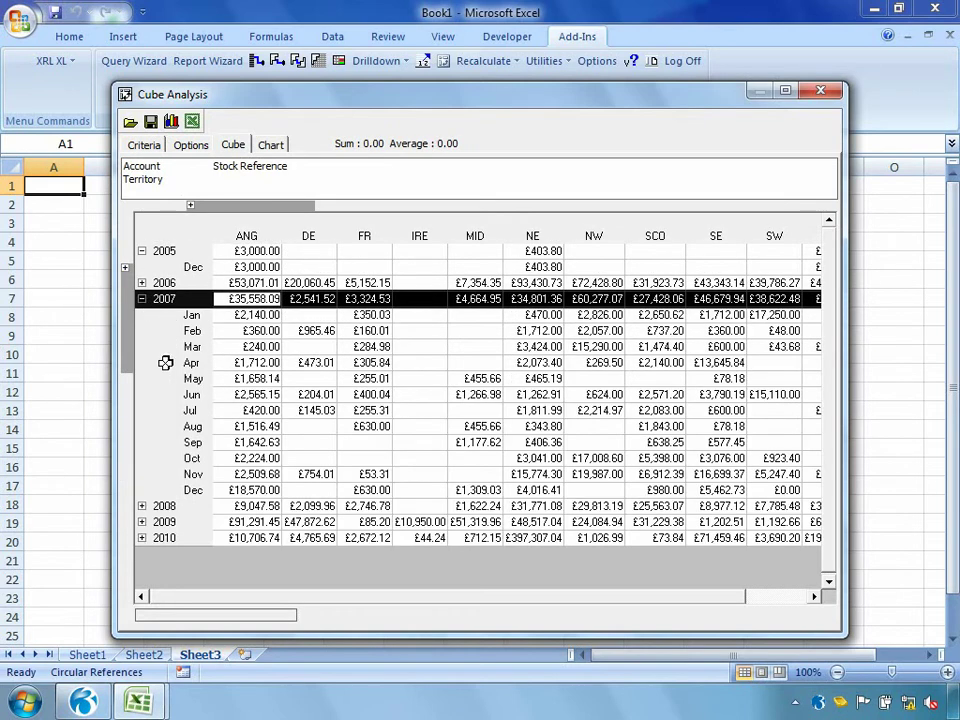
left_click(141, 506)
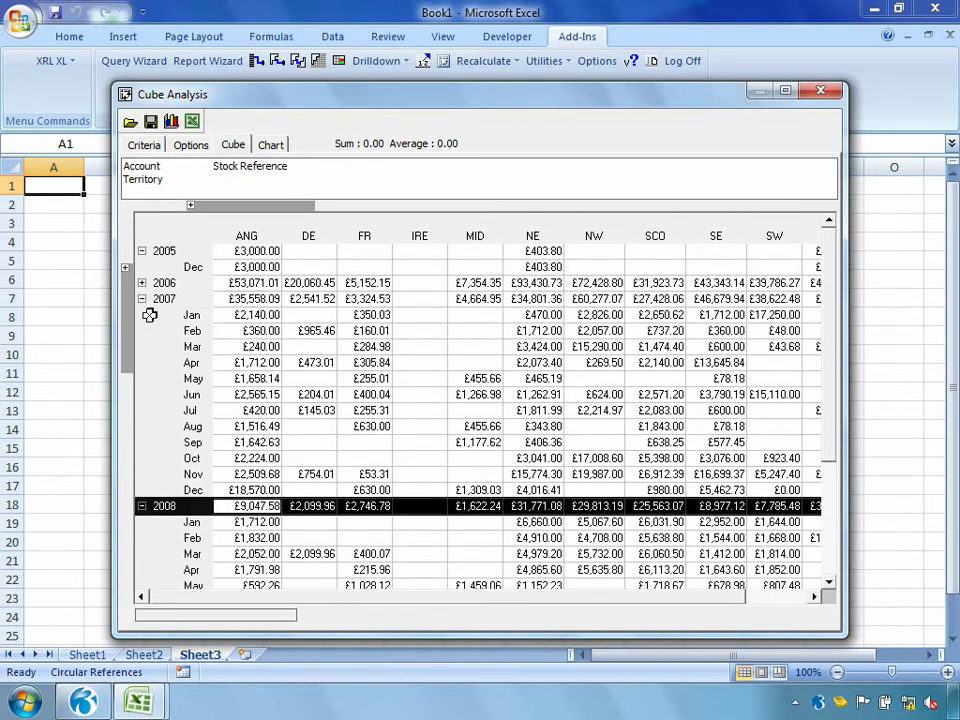
Move Date Year back to the slicers and slice the cube to the year 2009
left_click(127, 269)
left_click_drag(133, 279, 222, 182)
left_click(225, 181)
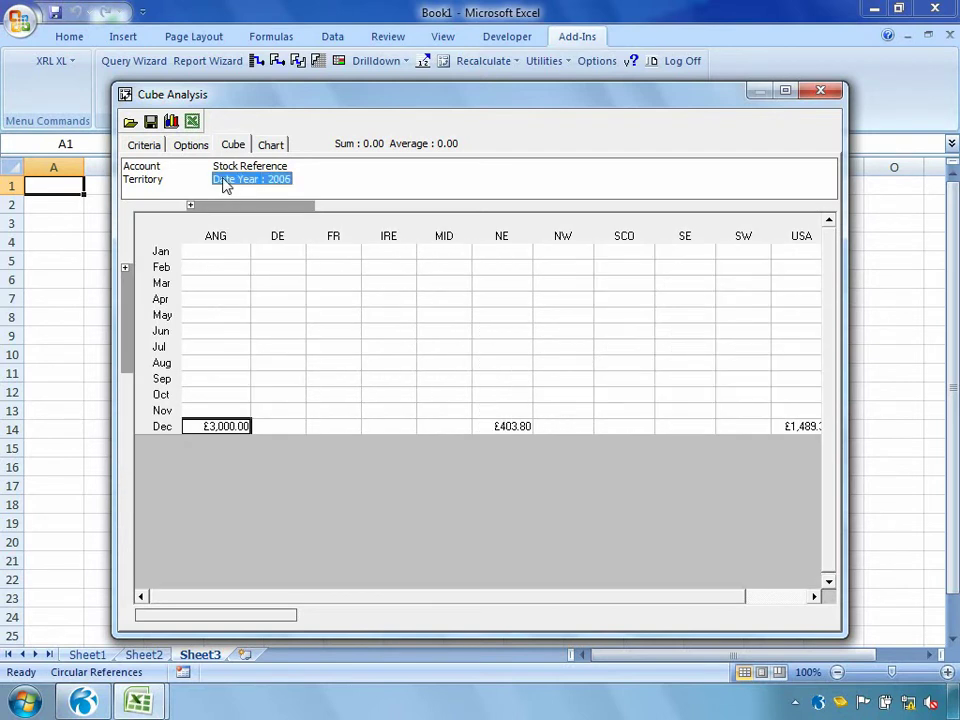
scroll(225, 183, "down", 3)
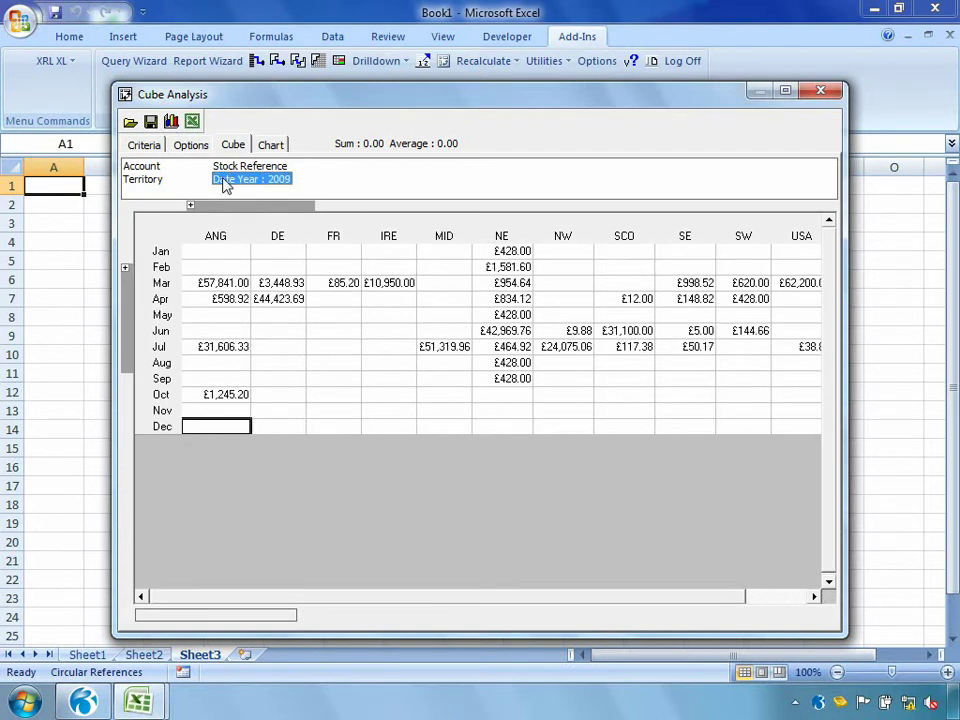
Check the Date Year filter members without changing them, and step the year slicer on to cover all years
right_click(225, 183)
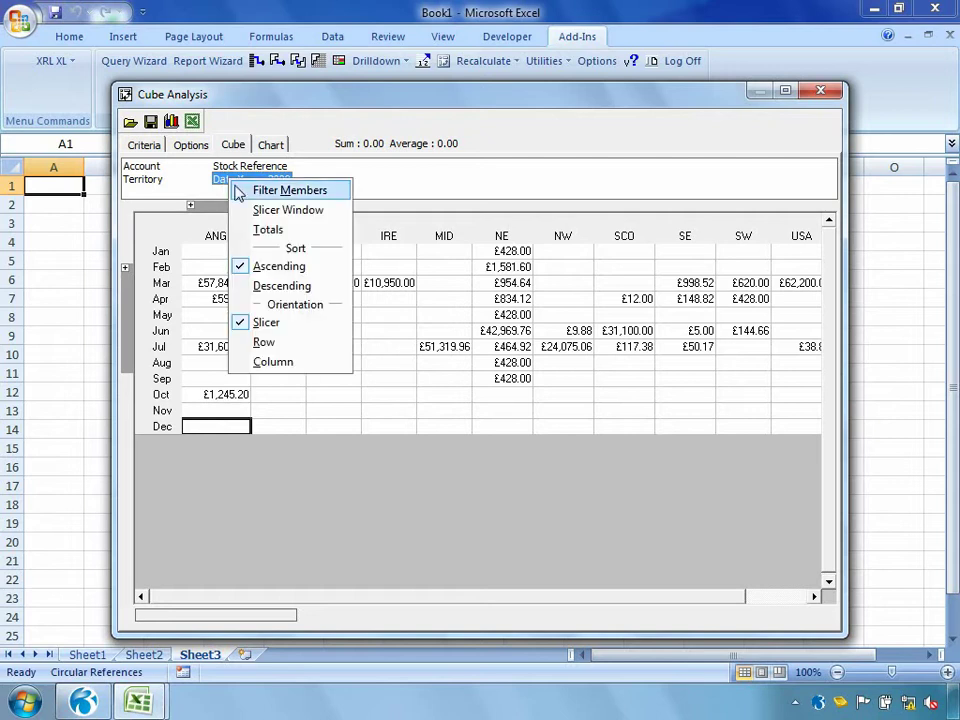
left_click(241, 191)
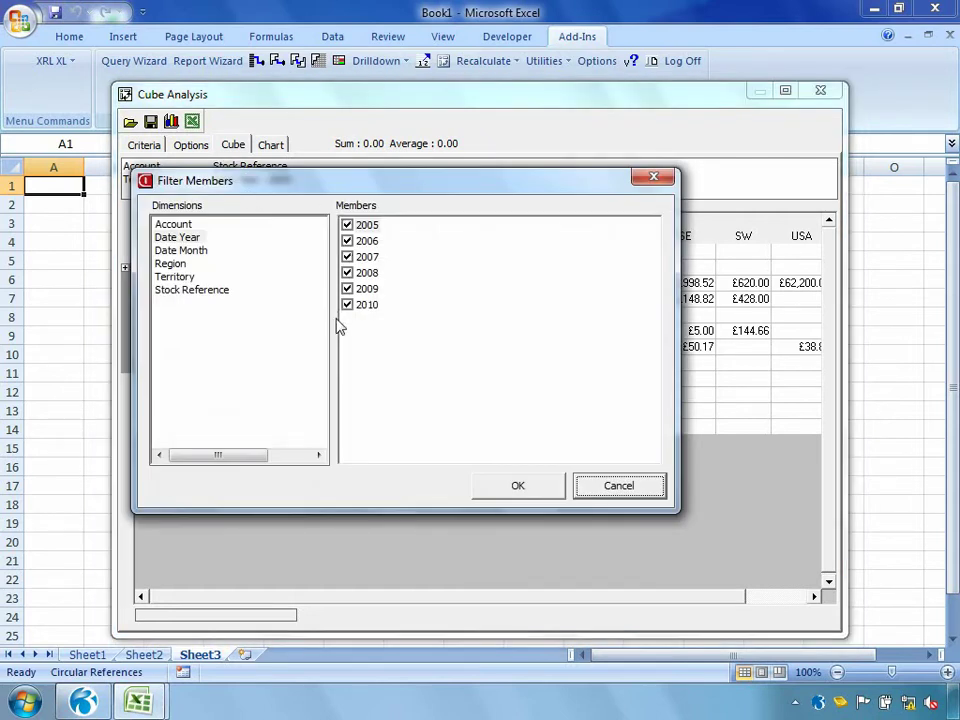
left_click(628, 490)
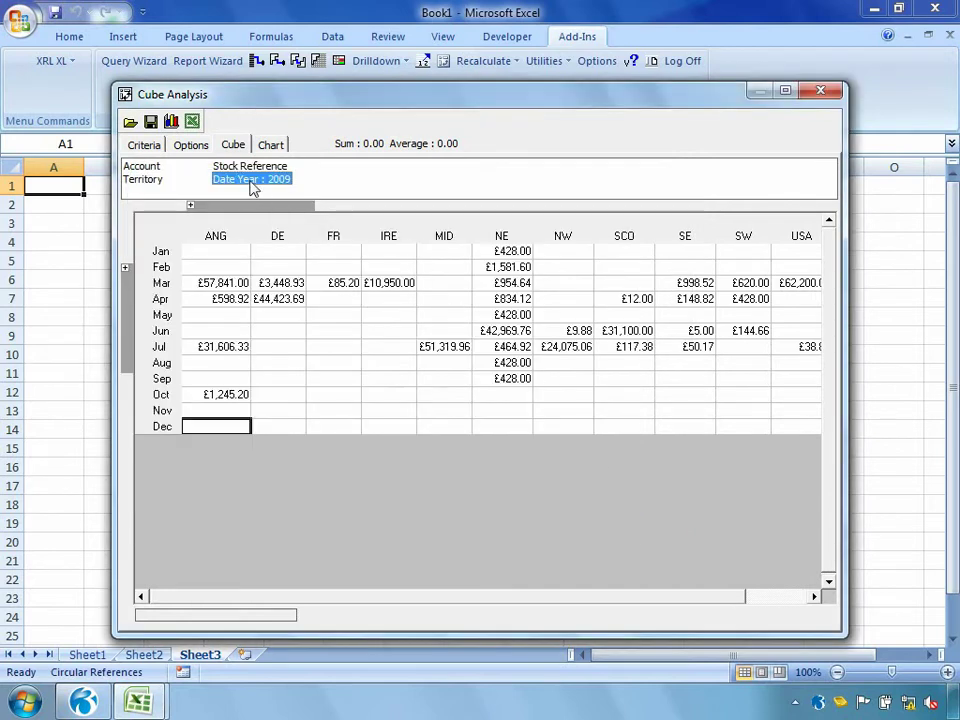
scroll(250, 186, "down", 1)
scroll(250, 186, "down", 1)
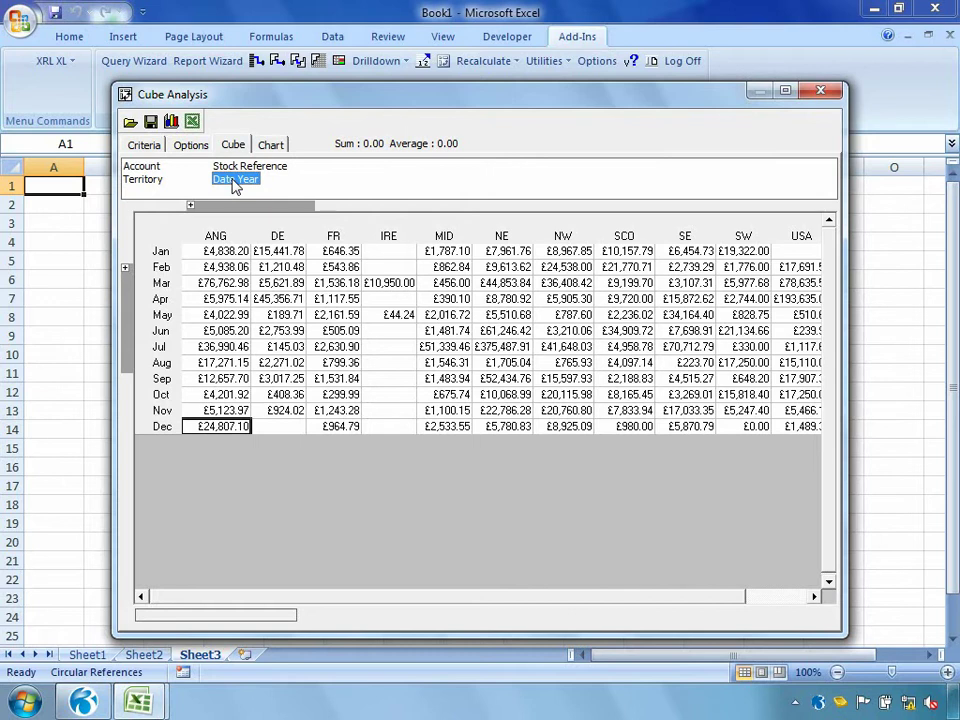
Return Date Month and Region to the slicers and arrange the cube with Territory across the columns and Account down the rows
left_click(125, 267)
left_click_drag(139, 272, 294, 195)
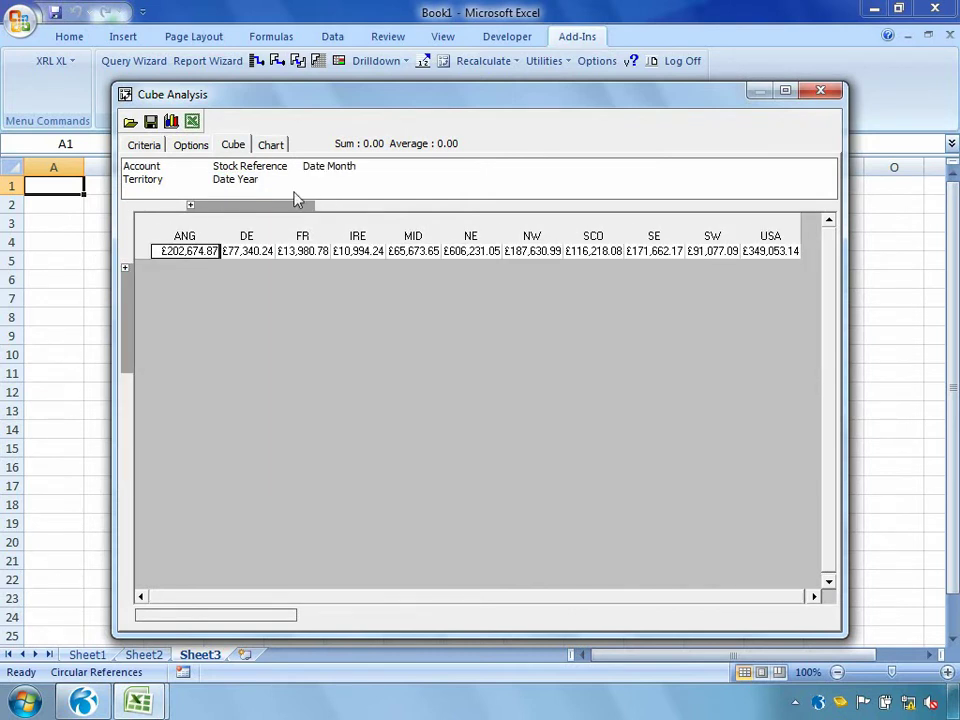
left_click(190, 205)
left_click_drag(204, 209, 305, 188)
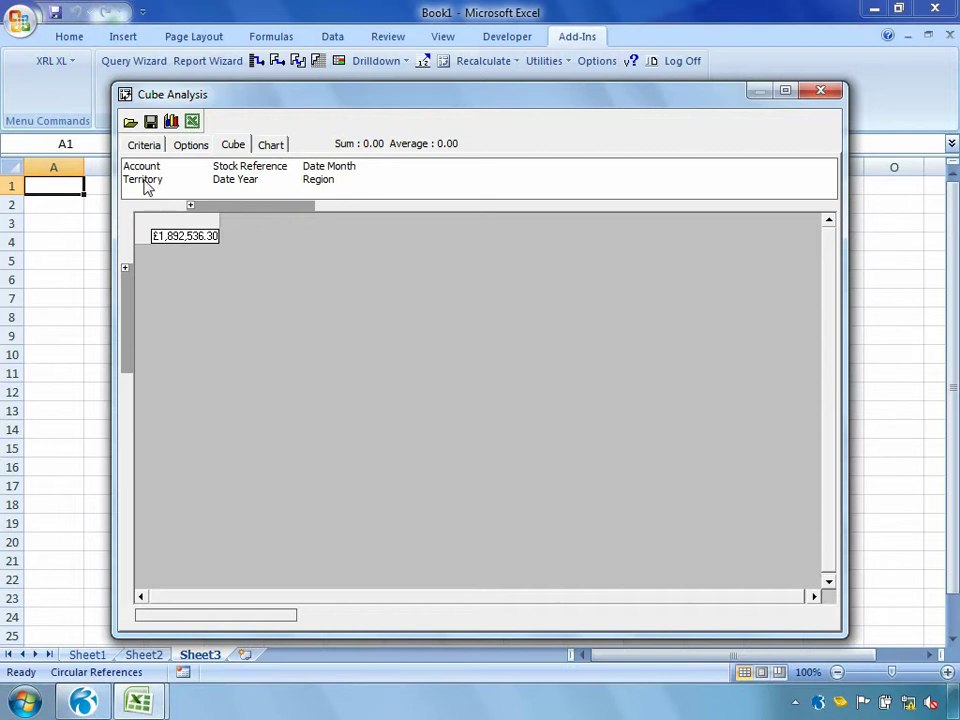
left_click_drag(143, 179, 268, 198)
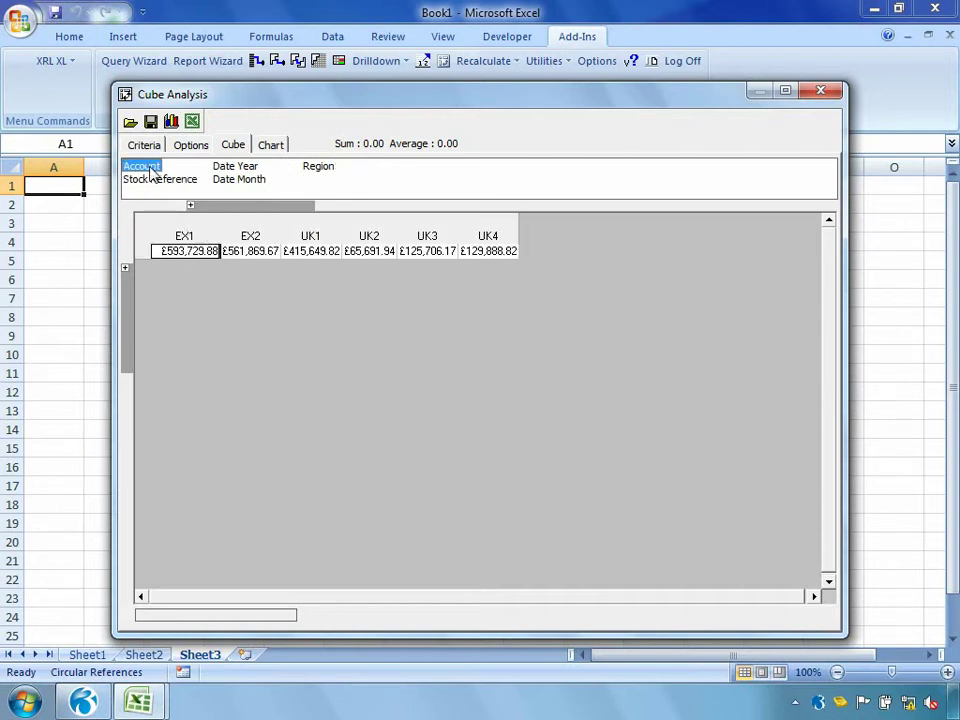
left_click_drag(148, 170, 138, 262)
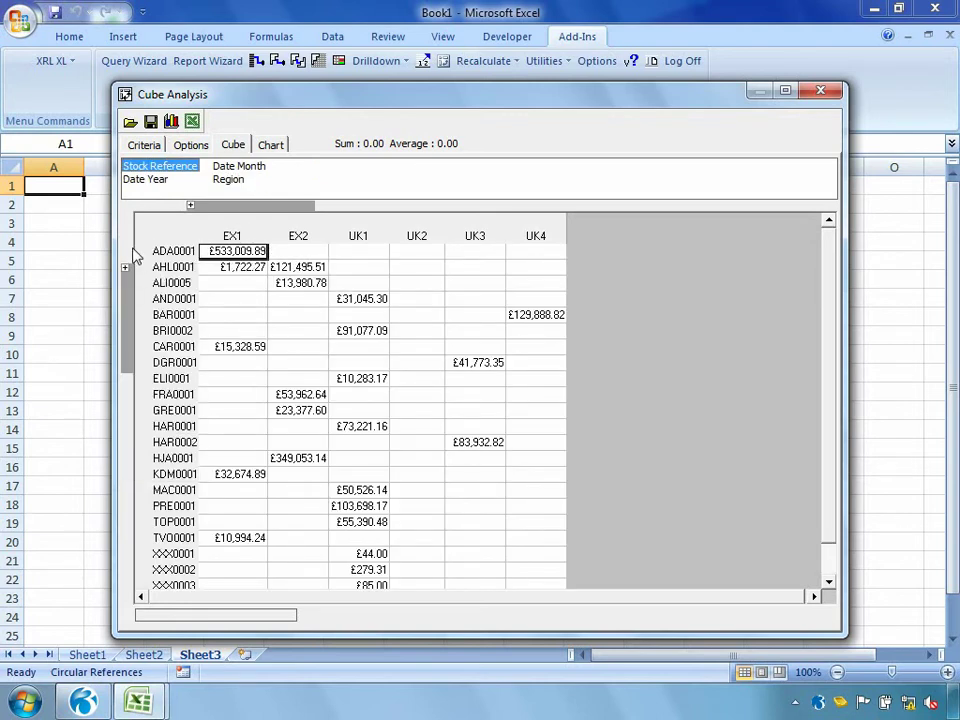
Break the first and third accounts in the rows down by Stock Reference, and close the cube analysis
left_click_drag(140, 166, 143, 251)
left_click(141, 251)
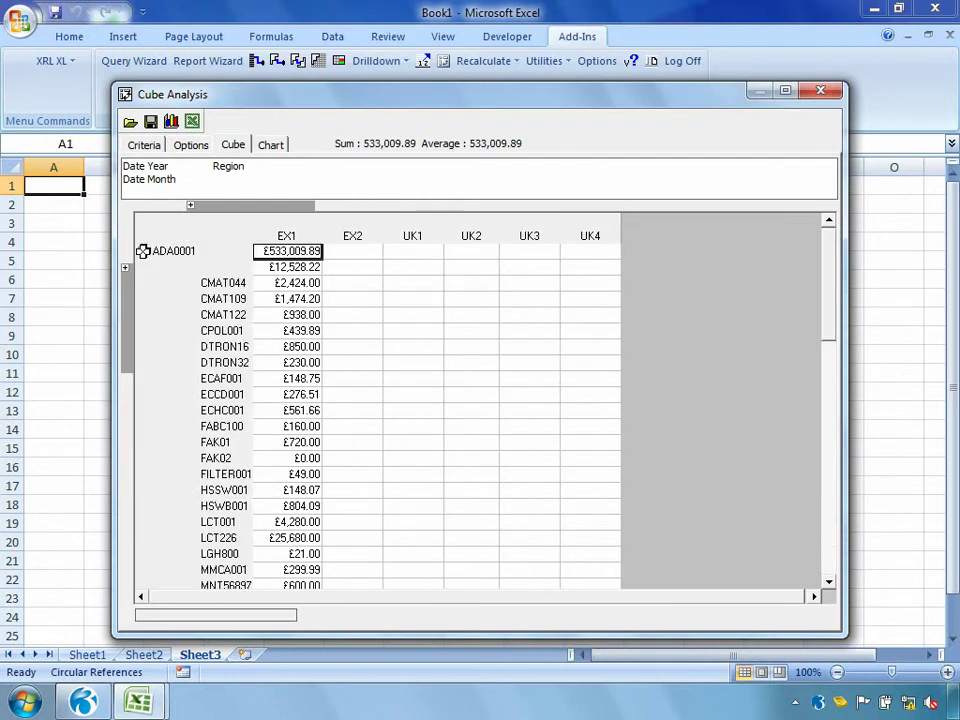
scroll(143, 251, "down", 15)
scroll(143, 251, "down", 1)
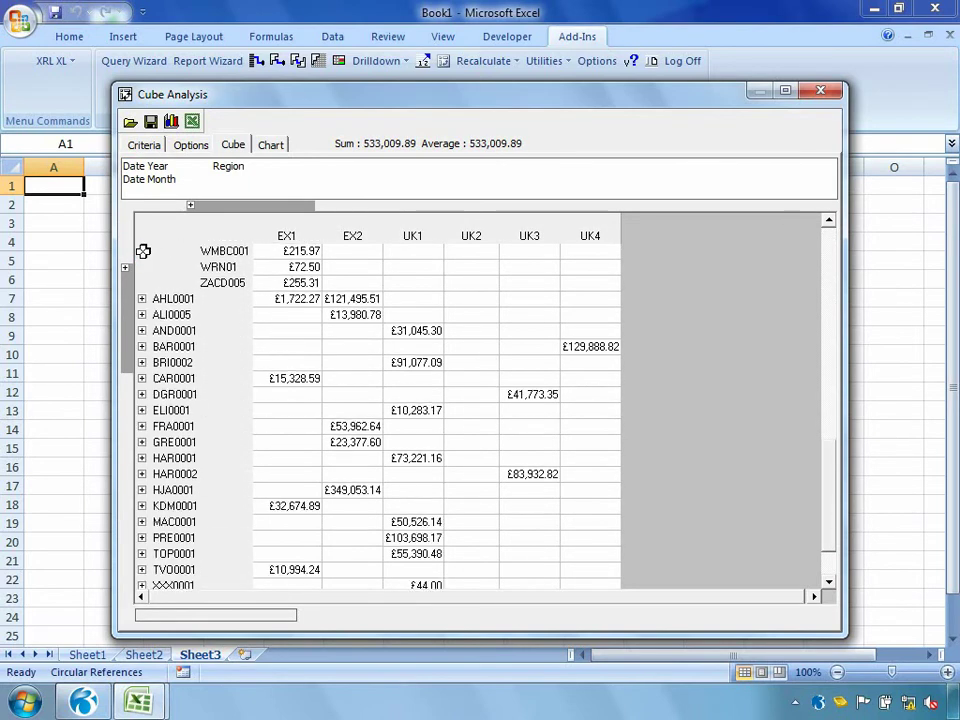
left_click(141, 315)
scroll(142, 315, "down", 2)
scroll(142, 315, "down", 6)
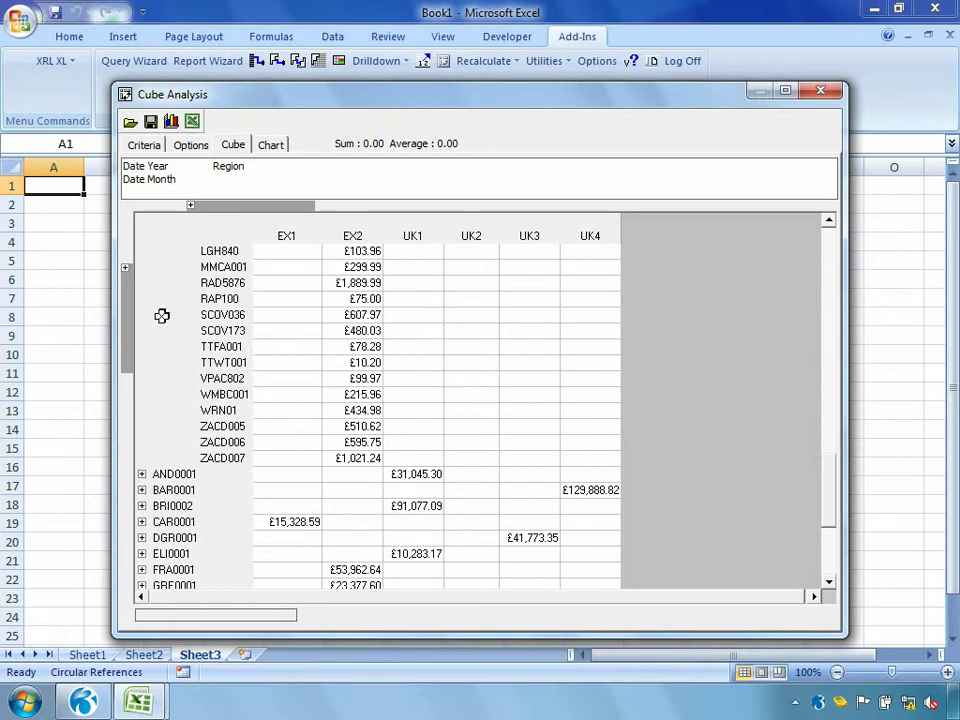
left_click(822, 95)
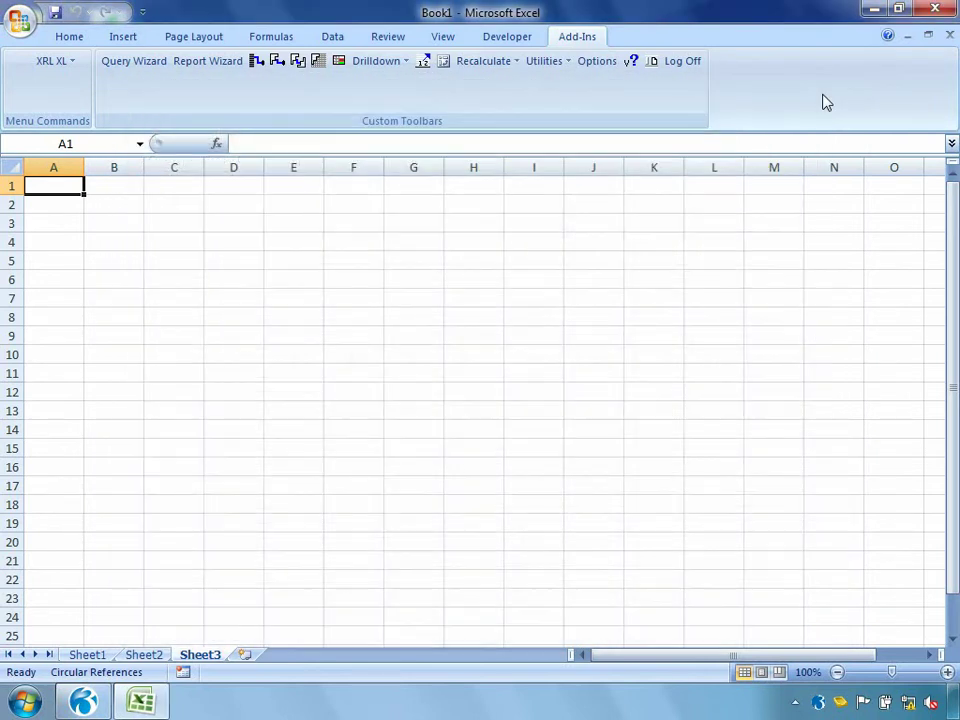
Open Management.xlsm from the OPera 3 folder inside XRL and set the report menu's Period To to 5
left_click(19, 20)
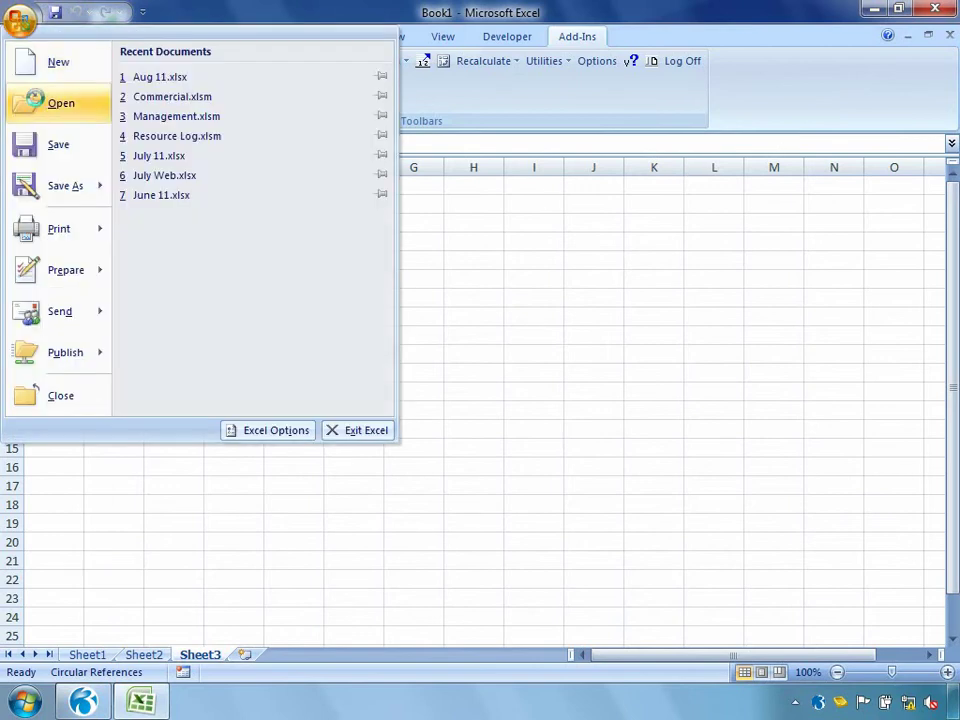
left_click(38, 102)
left_click(105, 142)
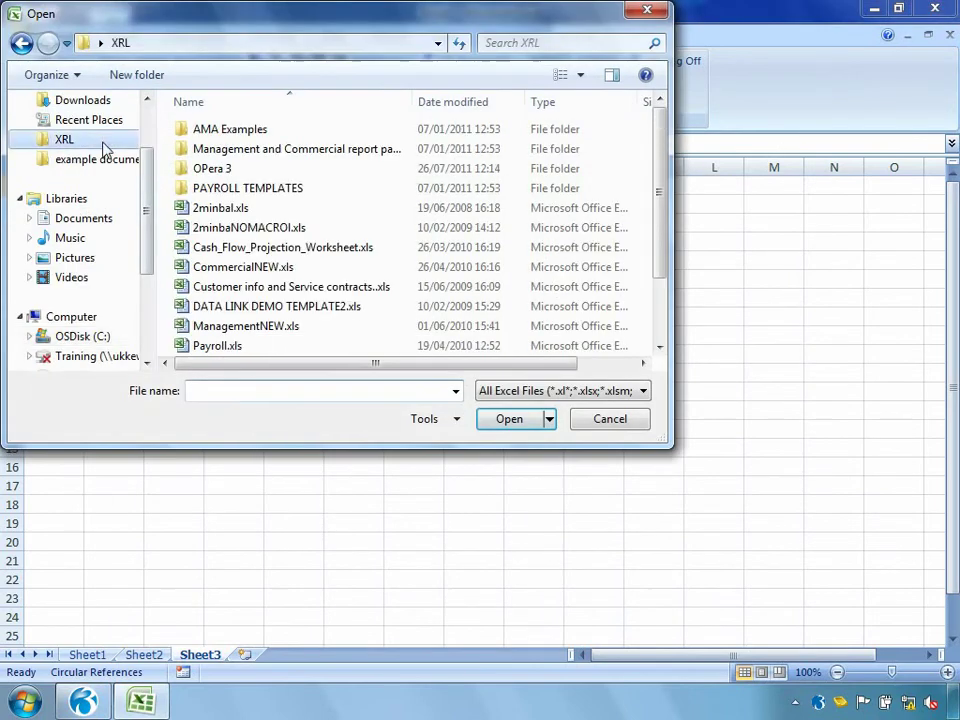
double_click(204, 168)
double_click(200, 170)
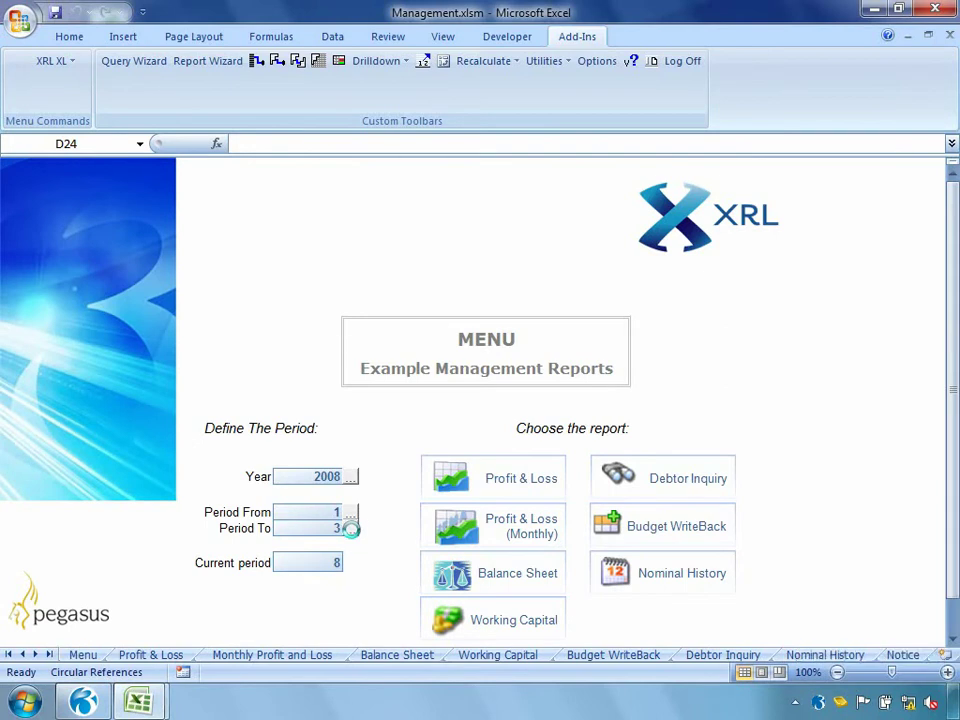
left_click(349, 528)
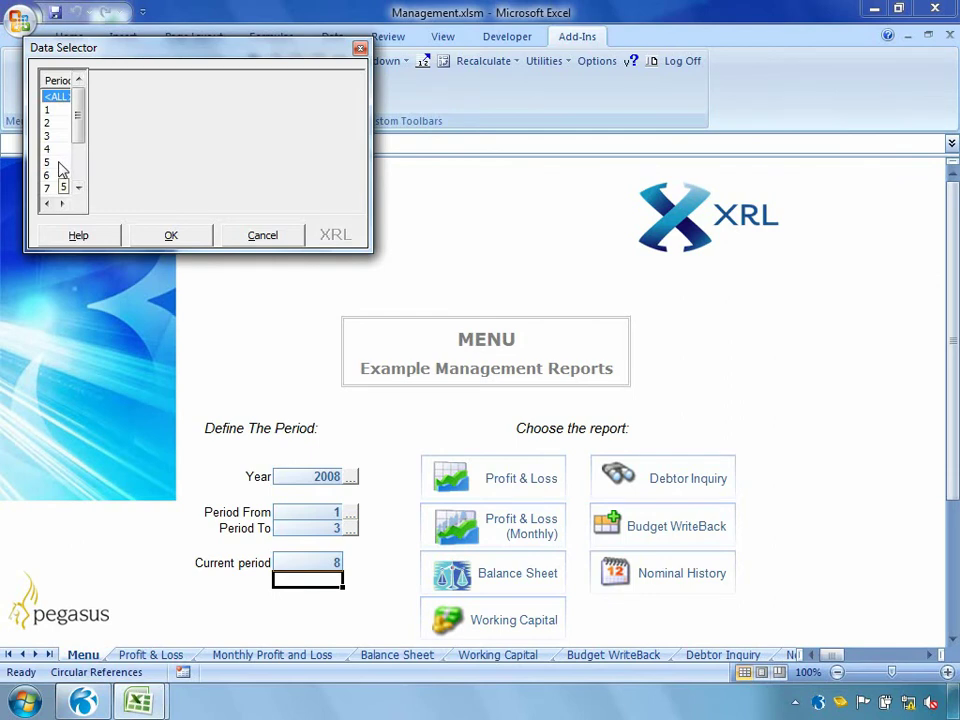
double_click(59, 163)
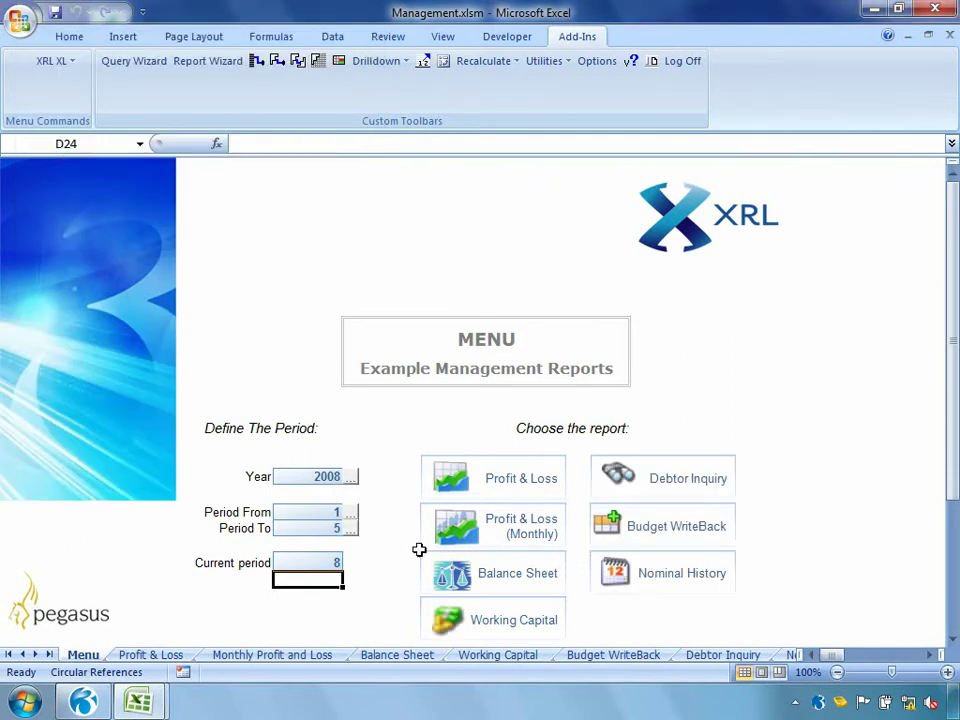
Look through the Profit & Loss, Monthly Profit and Loss, Balance Sheet, Working Capital and Budget WriteBack reports, and return to the menu
left_click(169, 656)
left_click(290, 659)
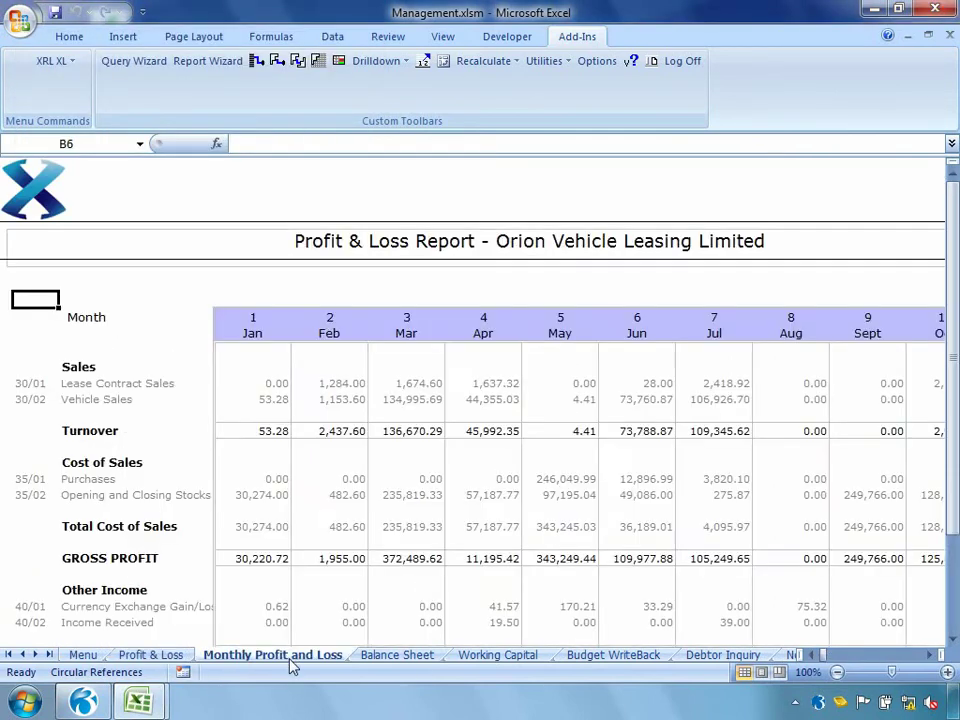
left_click(402, 658)
left_click(492, 658)
left_click(580, 658)
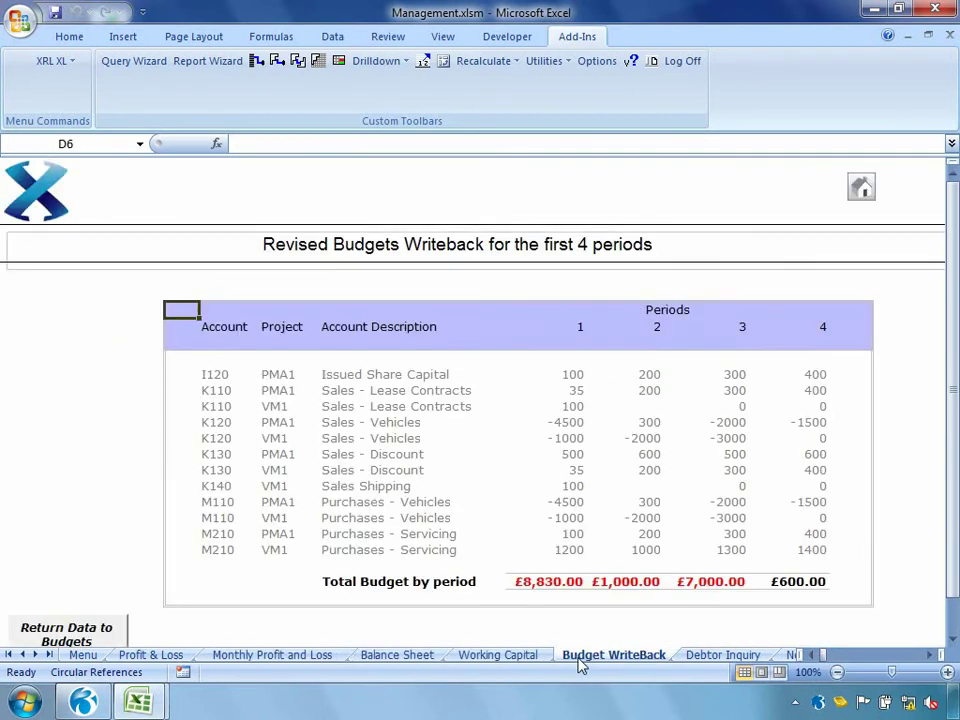
left_click(862, 184)
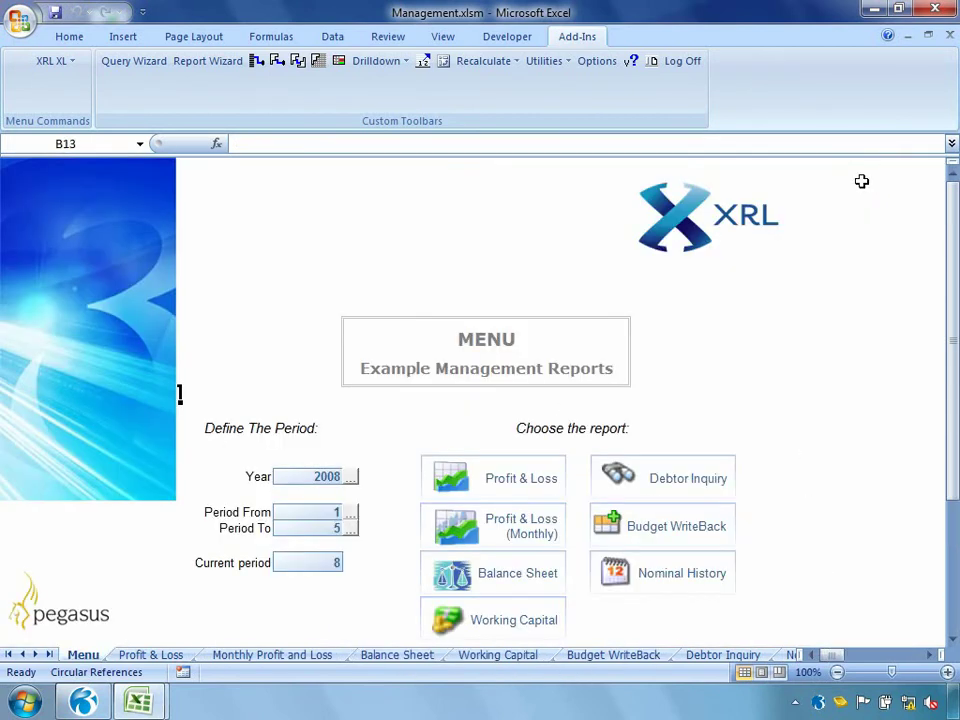
Set the menu's current period to 9 and open the Balance Sheet report
left_click(298, 562)
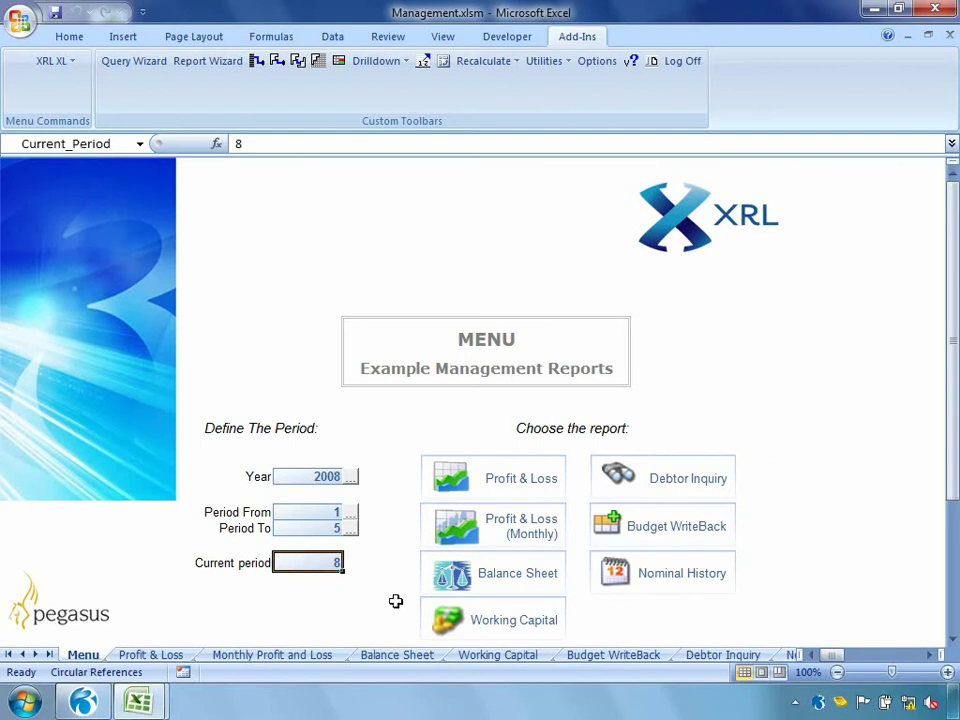
type("9")
key("Return")
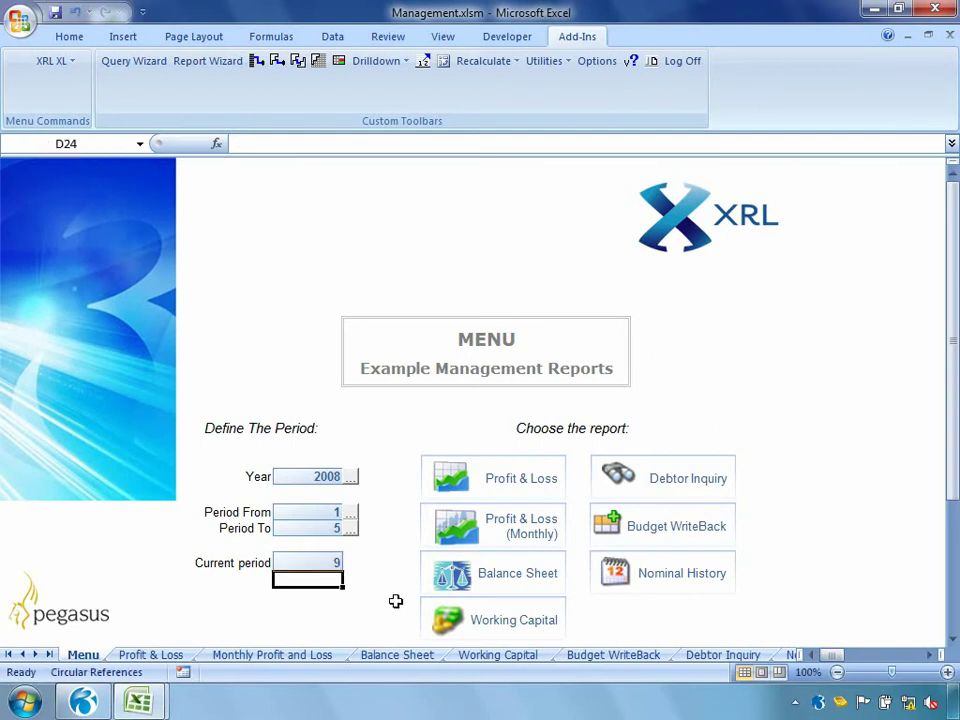
left_click(469, 576)
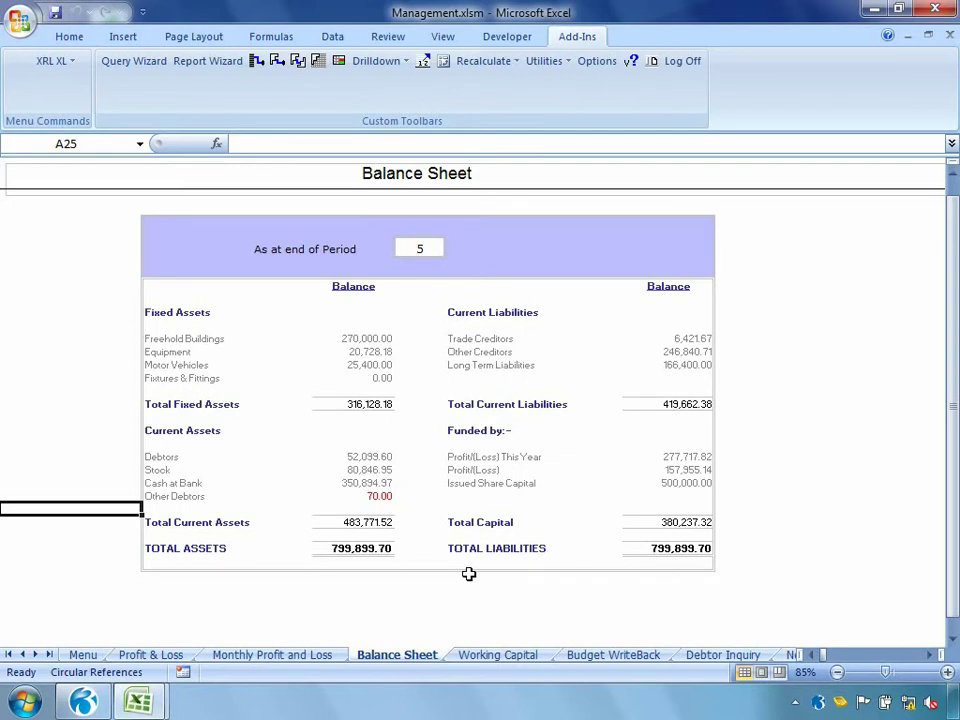
Open the Profit & Loss report through the report menu, and open the Commercial.xlsm workbook from the OPera 3 folder
left_click(90, 654)
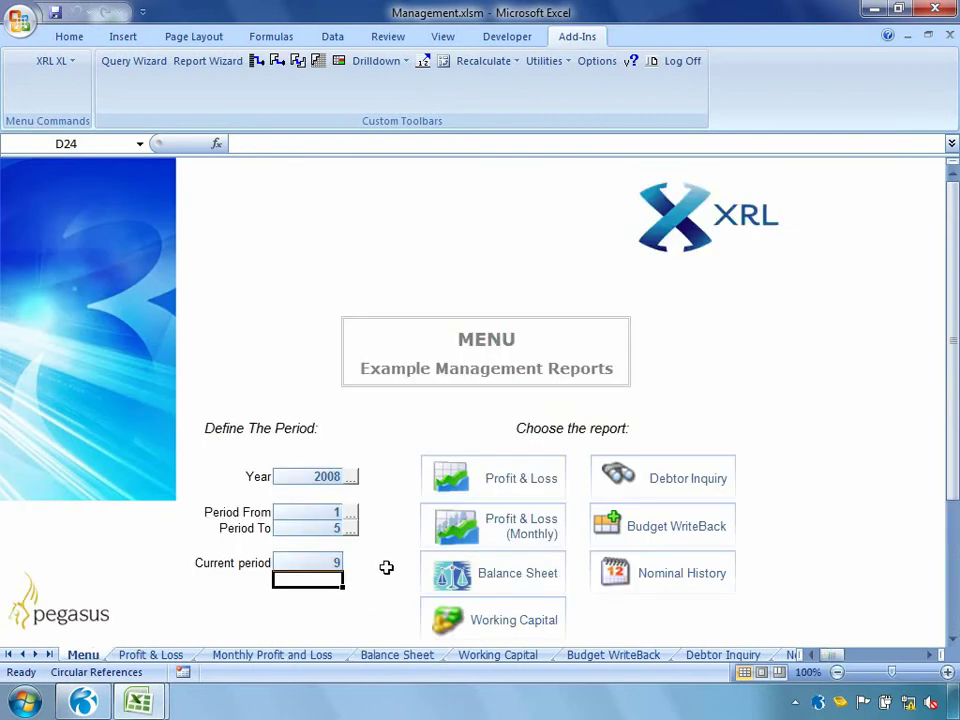
left_click(508, 477)
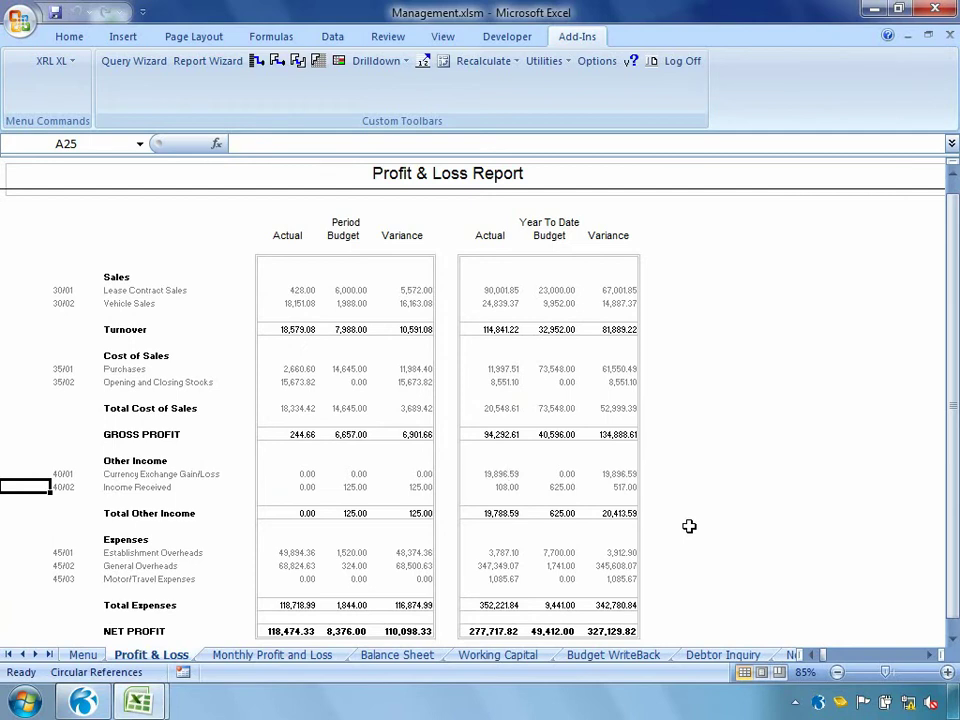
left_click(19, 20)
left_click(52, 102)
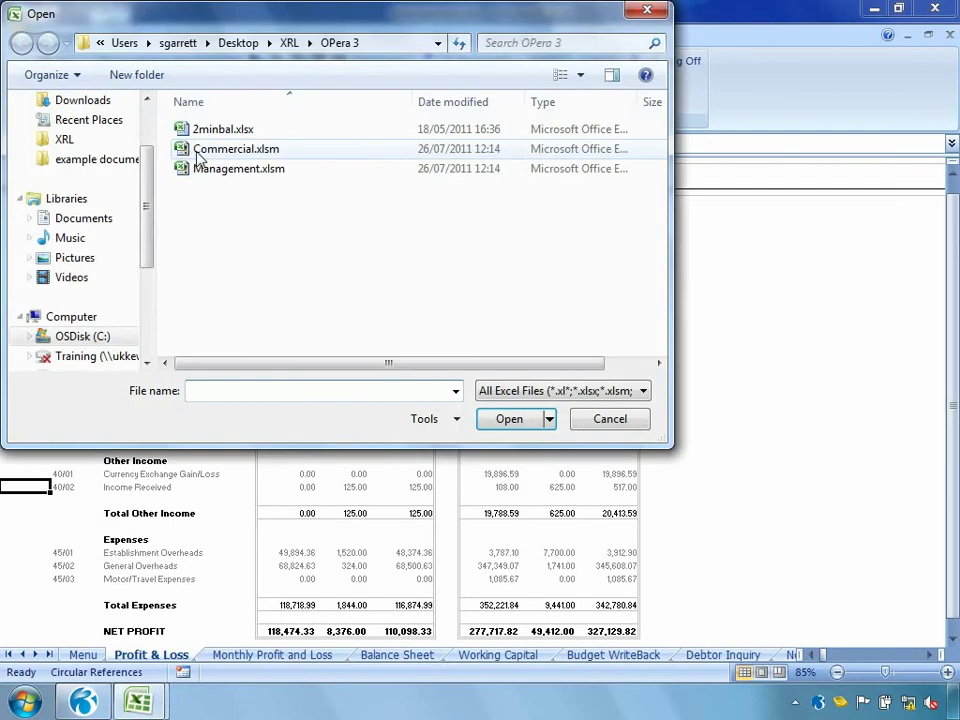
double_click(199, 152)
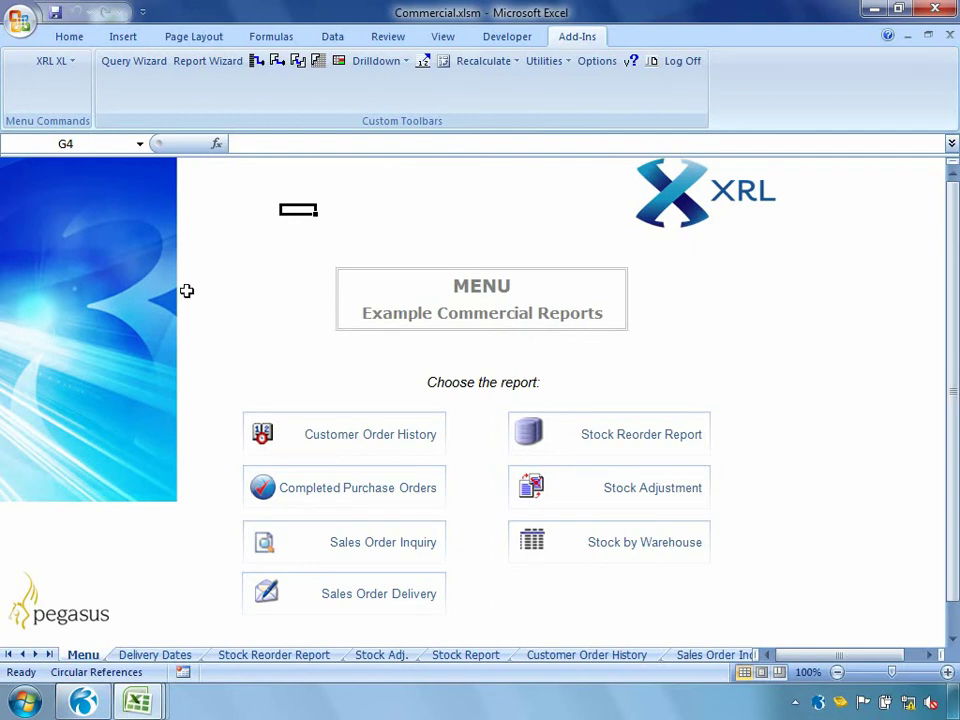
Look through the Delivery Dates, Stock Reorder Report, Stock Adj. and Stock Report sheets, and return to the menu
left_click(148, 656)
left_click(274, 656)
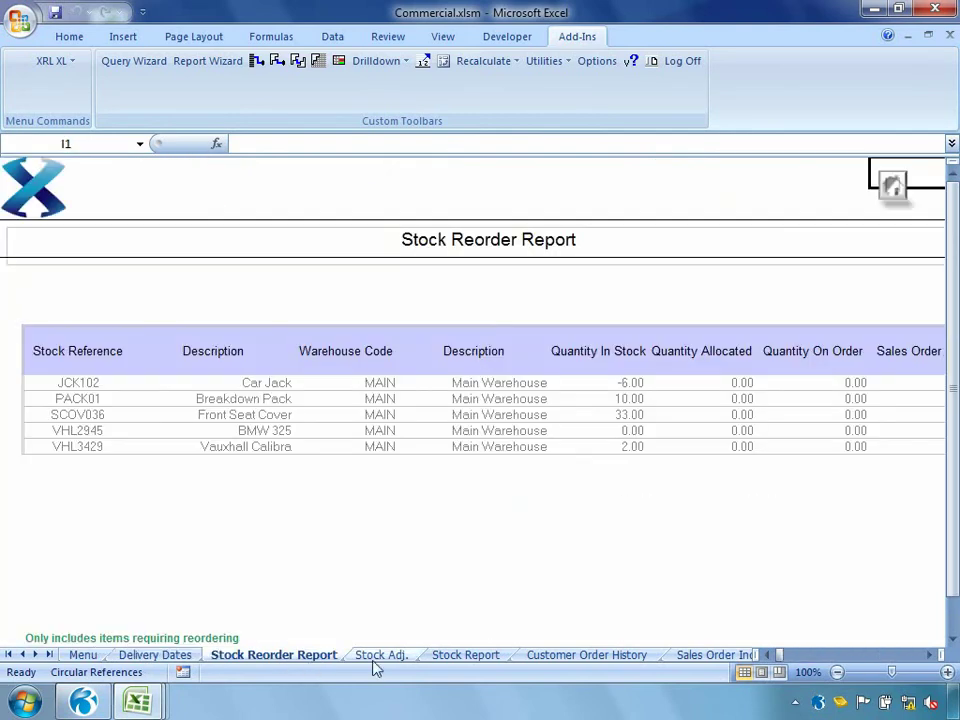
left_click(380, 656)
left_click(436, 658)
left_click(82, 656)
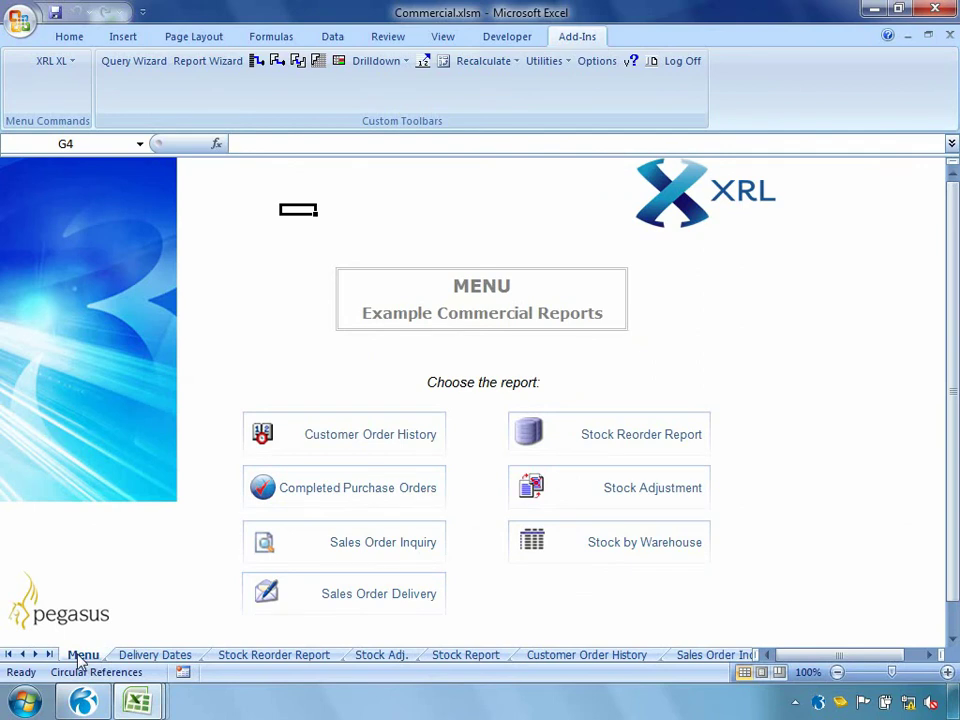
Open the Customer Order History report and expand the order lines of the first account, Adams Light Engineering Ltd
left_click(296, 446)
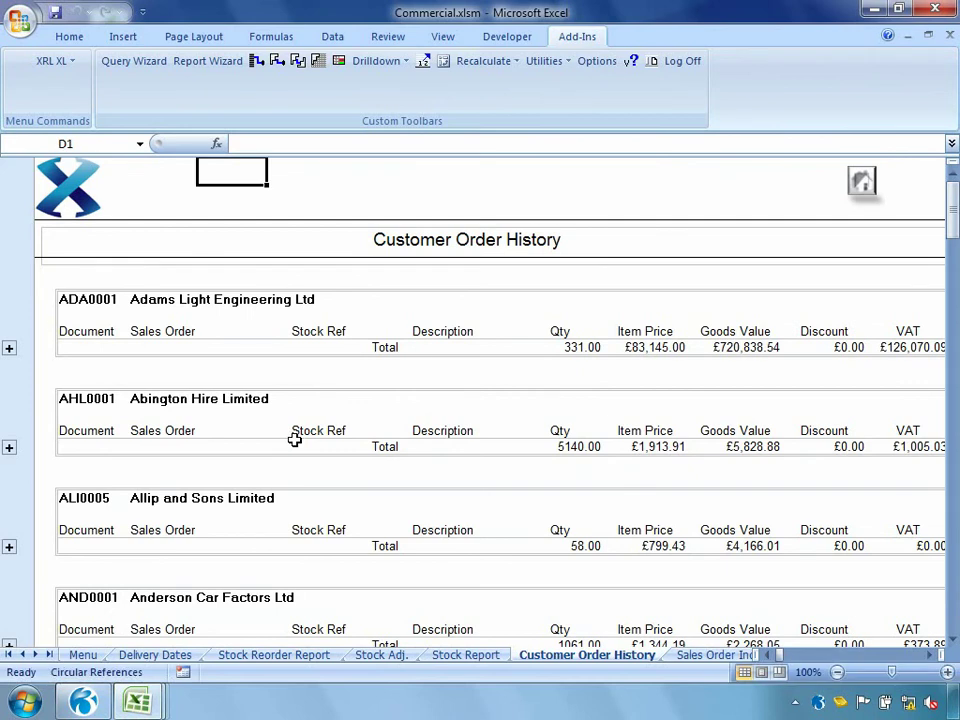
left_click(9, 348)
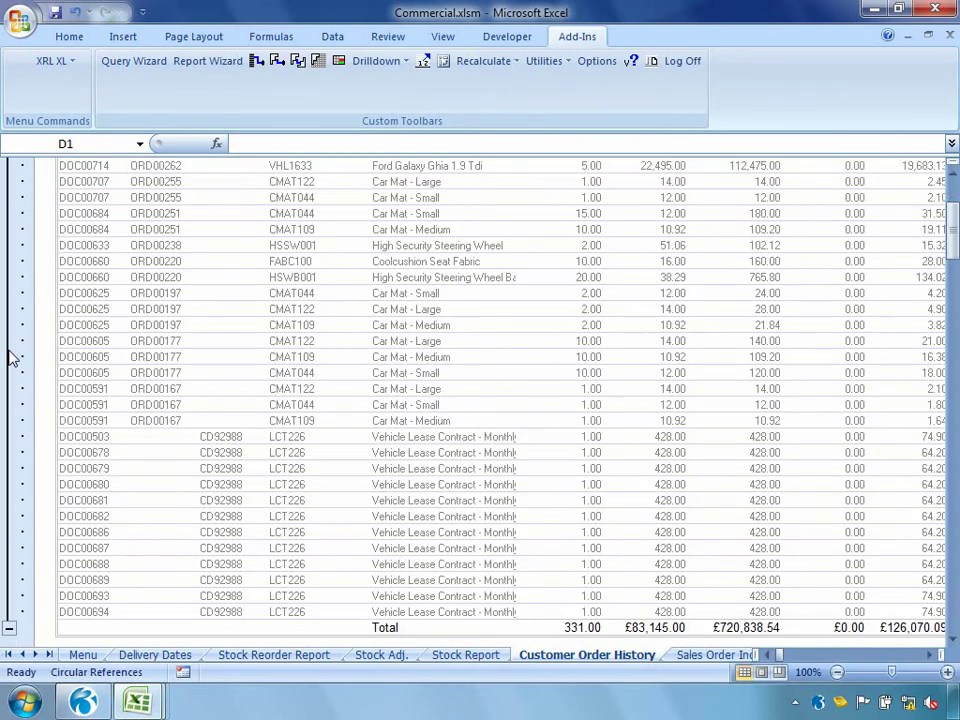
scroll(12, 358, "up", 7)
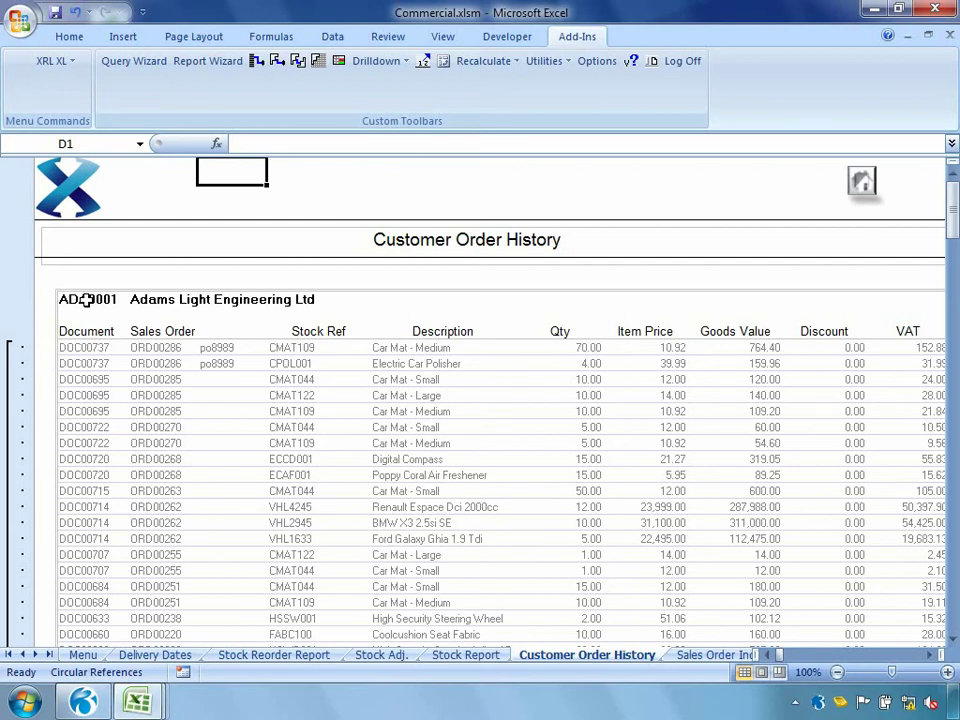
Add the Date field as a filter in the Customer Order History definition, accept the offered 02/08/2011 dates, and rerun the report
double_click(86, 299)
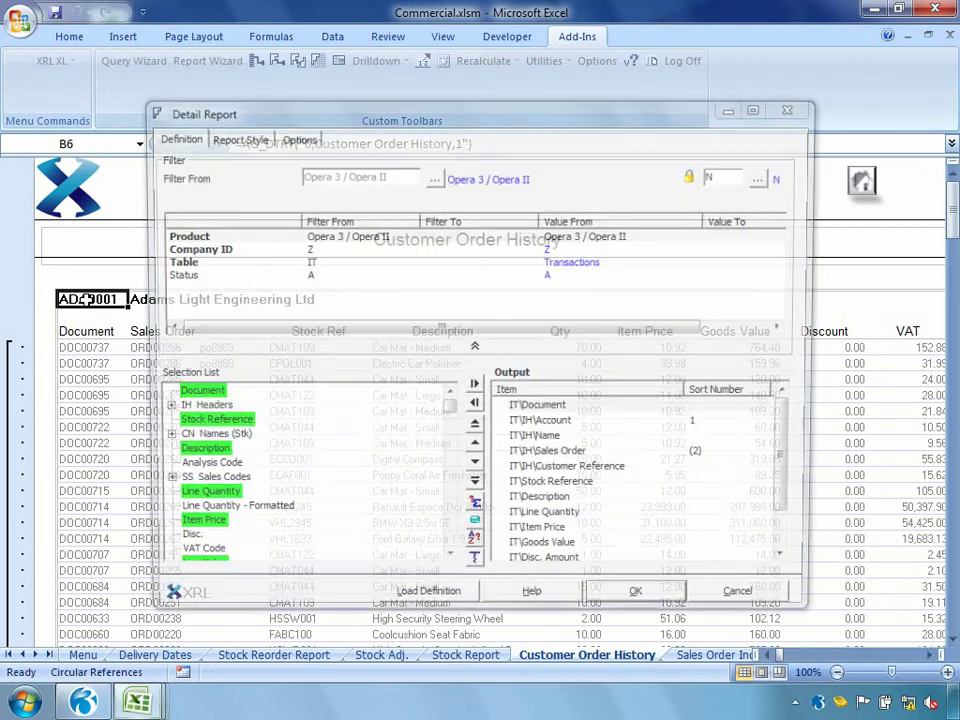
scroll(449, 566, "down", 3)
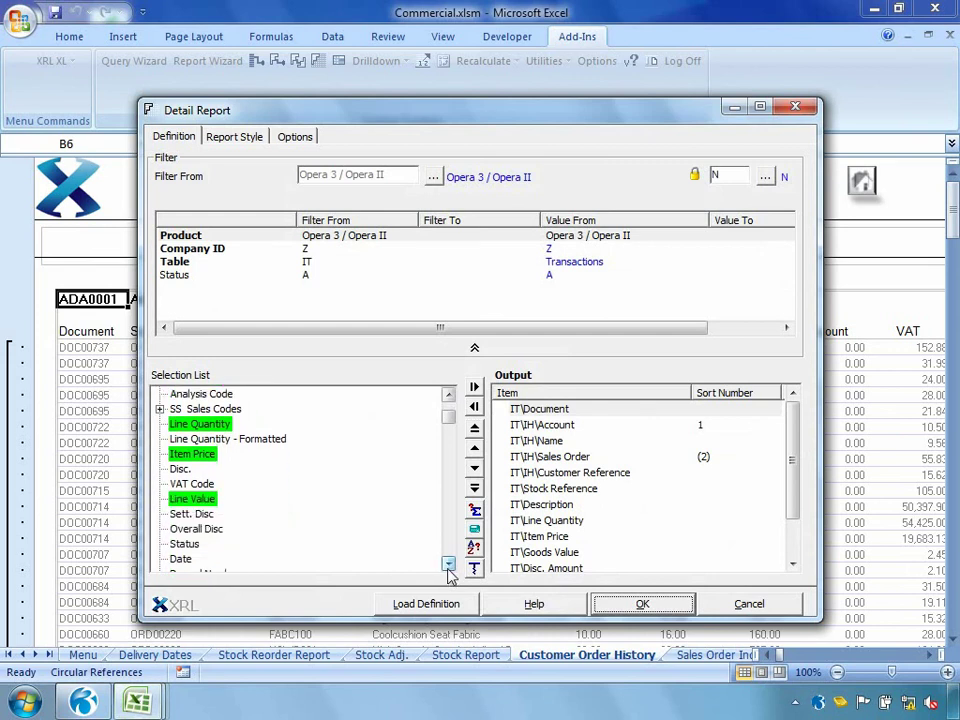
left_click(180, 529)
left_click_drag(176, 534, 250, 300)
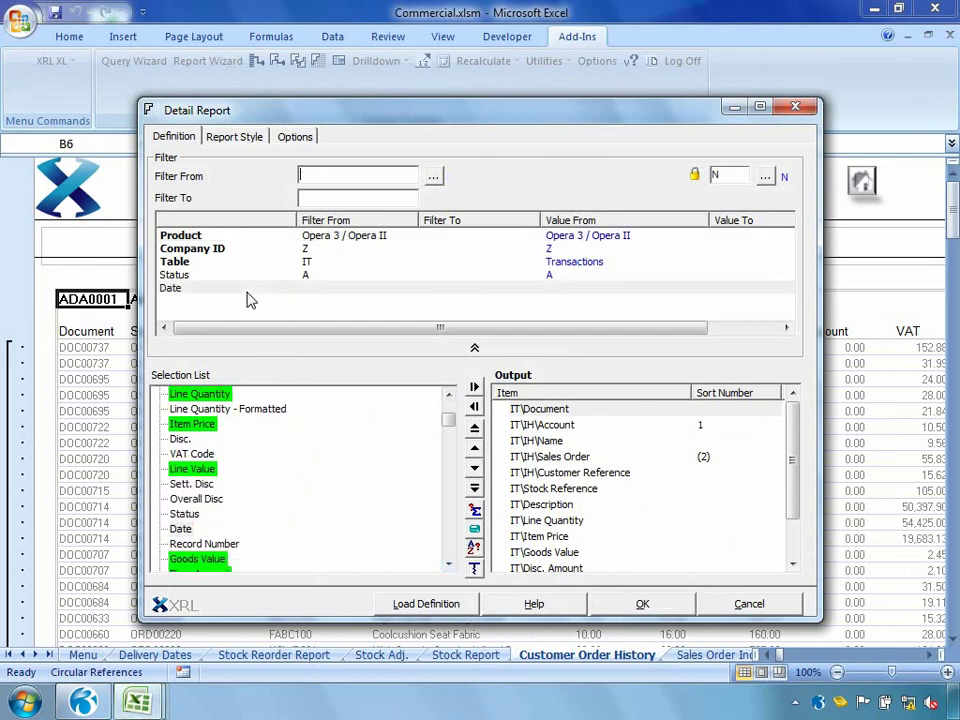
double_click(250, 298)
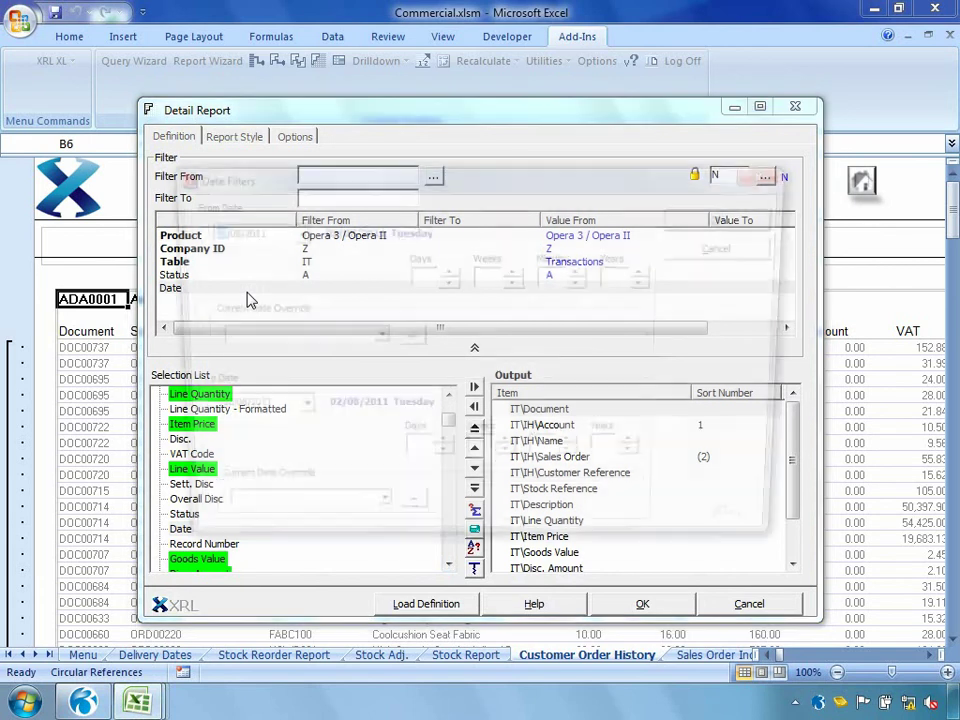
left_click(696, 222)
left_click(645, 603)
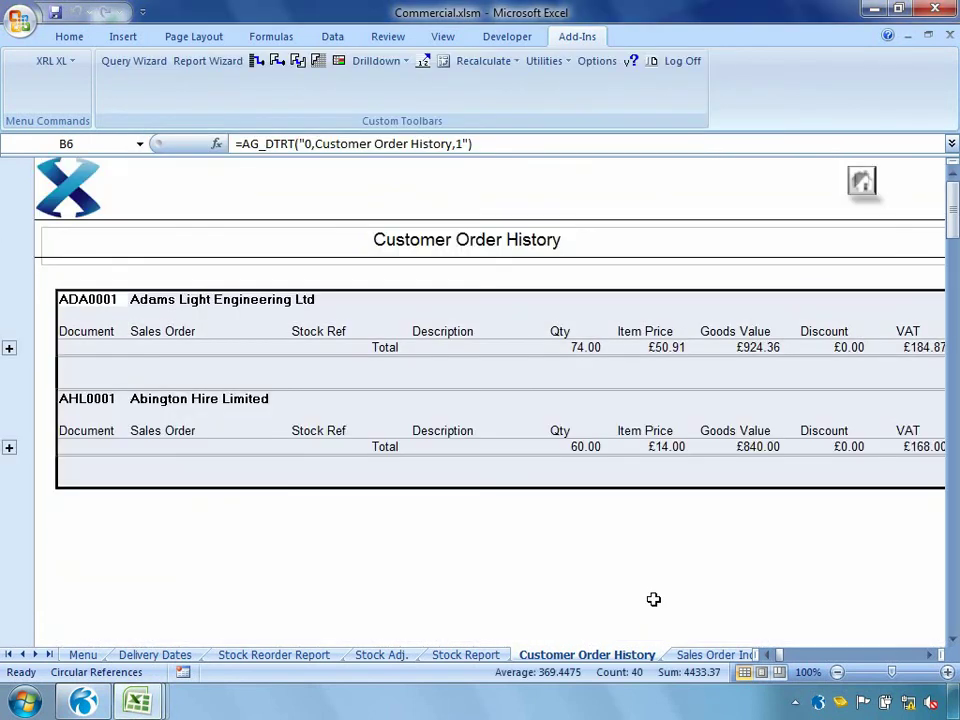
Expand the order lines of both accounts in the filtered Customer Order History, and return to the report menu
left_click(8, 347)
left_click(8, 481)
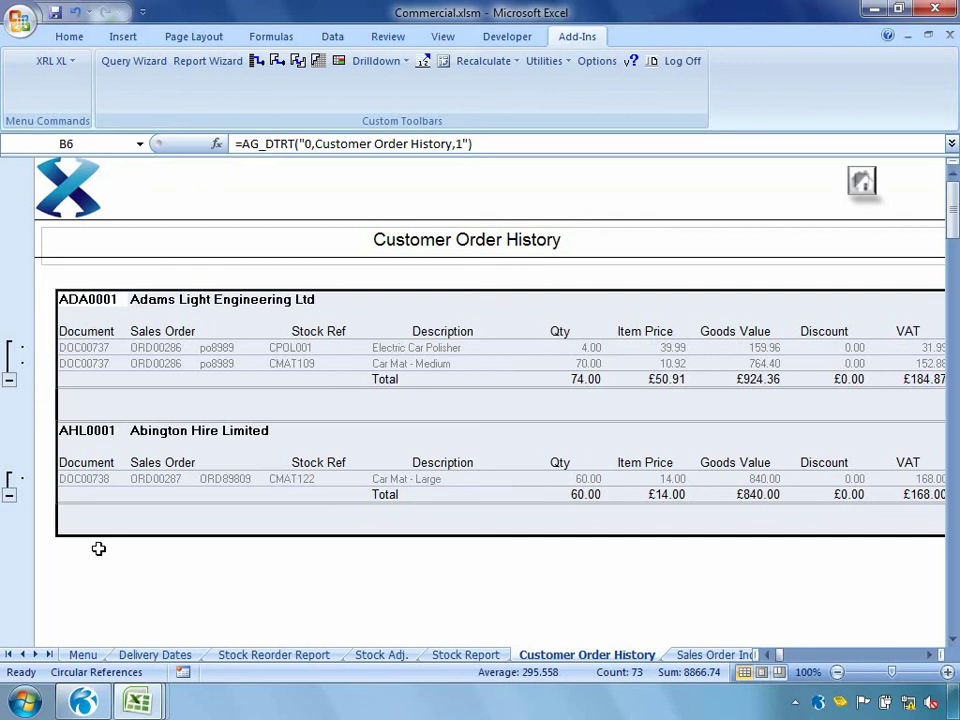
left_click(870, 182)
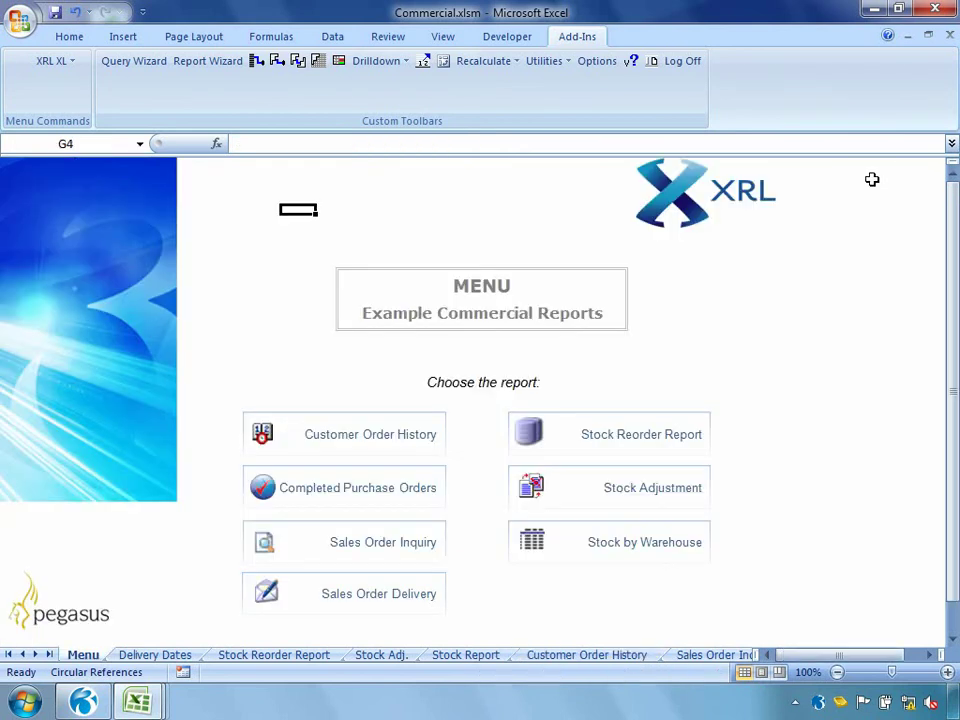